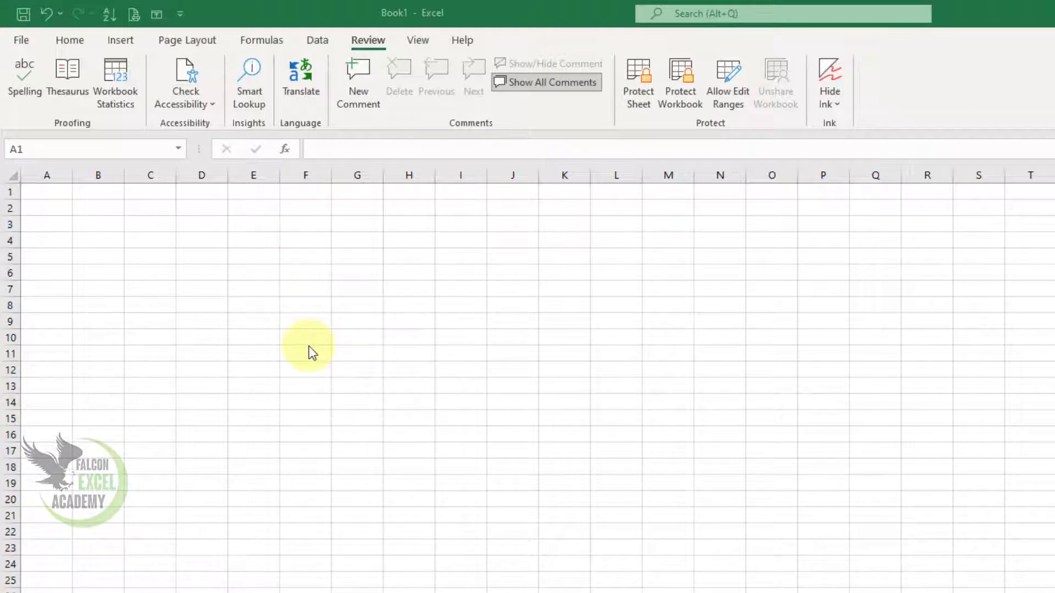
Add a new comment to cell A1
click(308, 326)
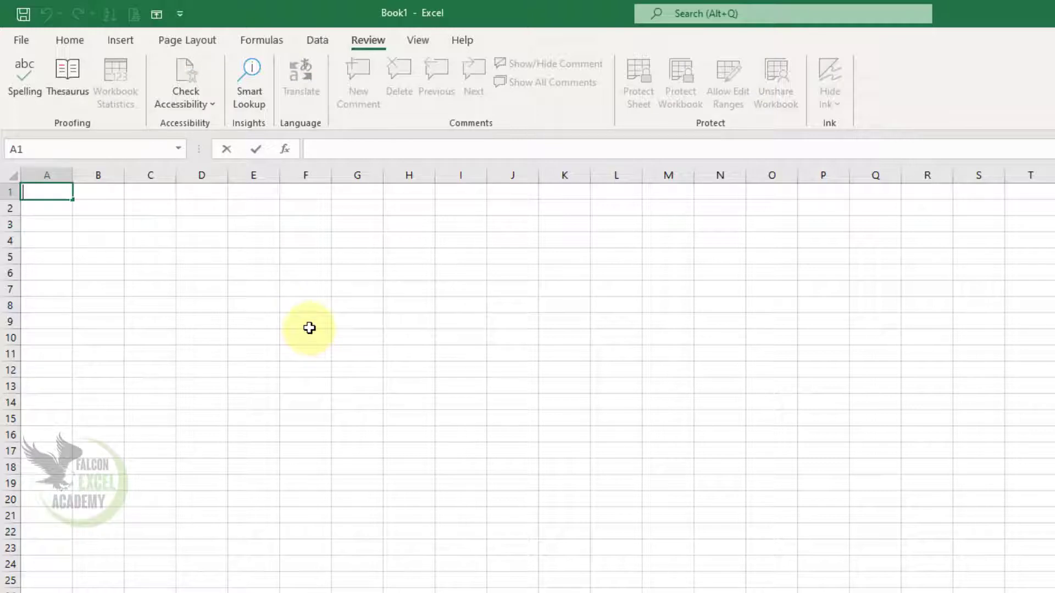
click(42, 193)
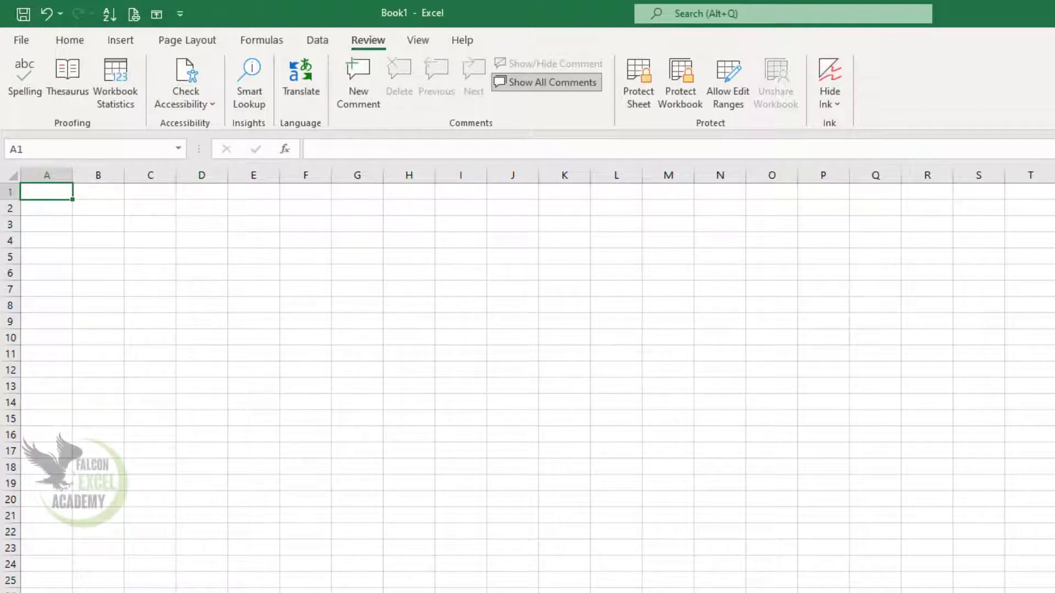
ctrl+scroll(294, 330, up, 4)
ctrl+scroll(294, 329, up, 5)
ctrl+scroll(294, 329, up, 1)
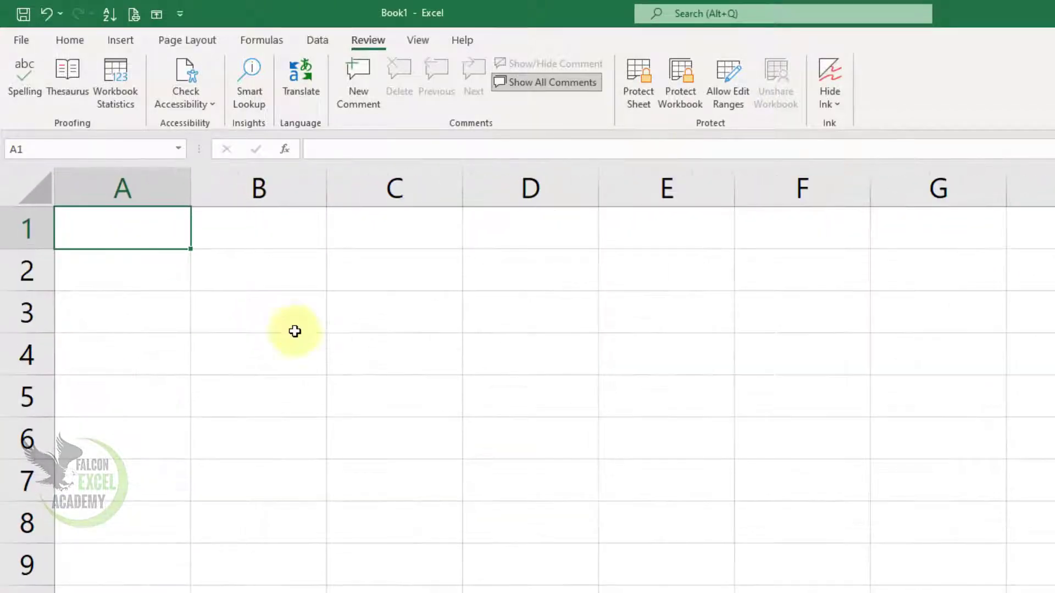
click(113, 271)
click(146, 219)
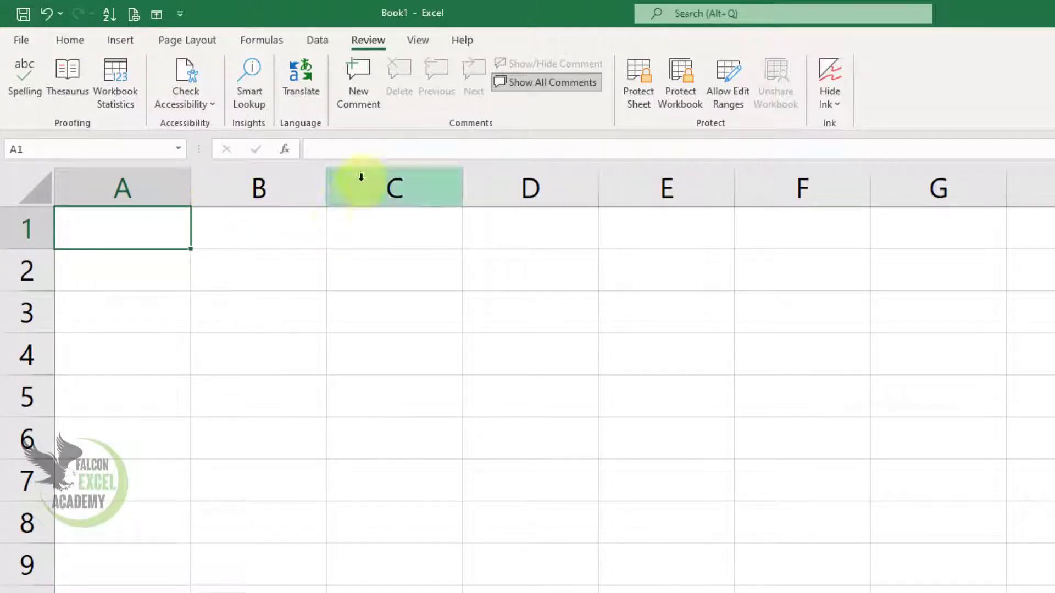
click(376, 87)
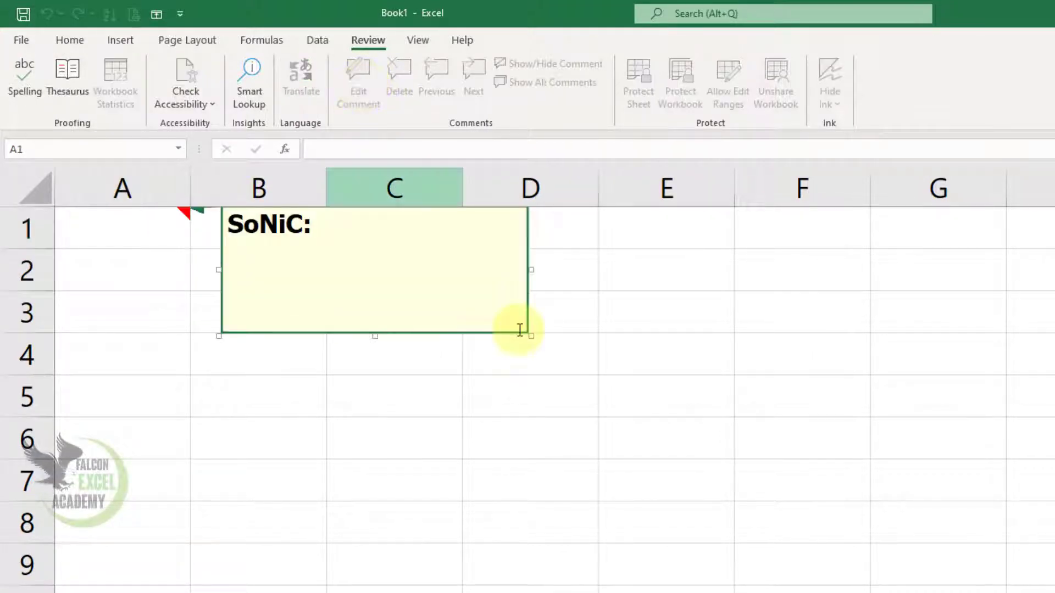
Add a comment on B6 reading 'Please Add New Name', with the author label removed
click(285, 422)
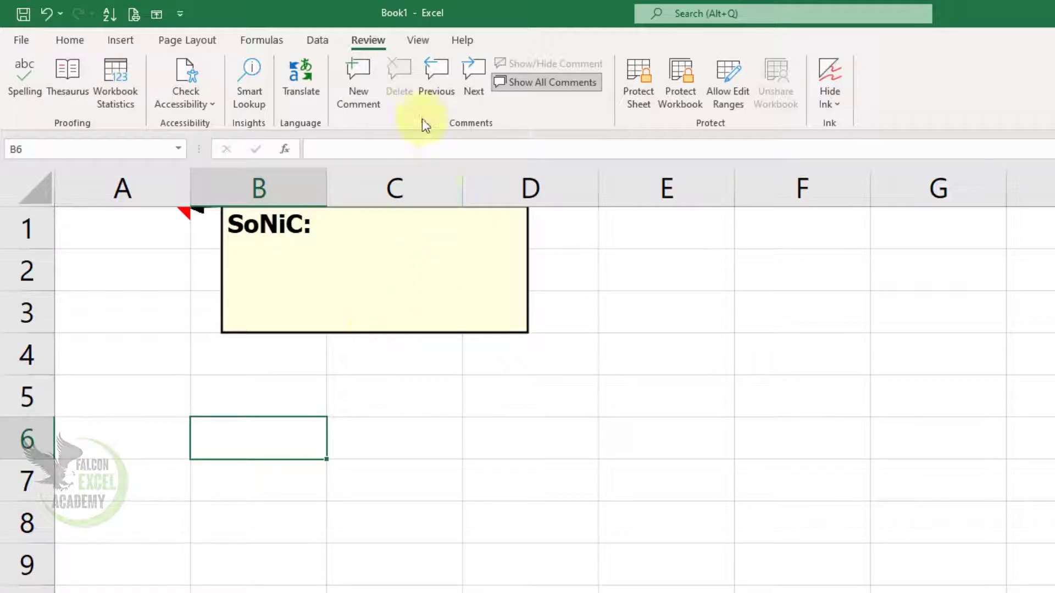
click(377, 88)
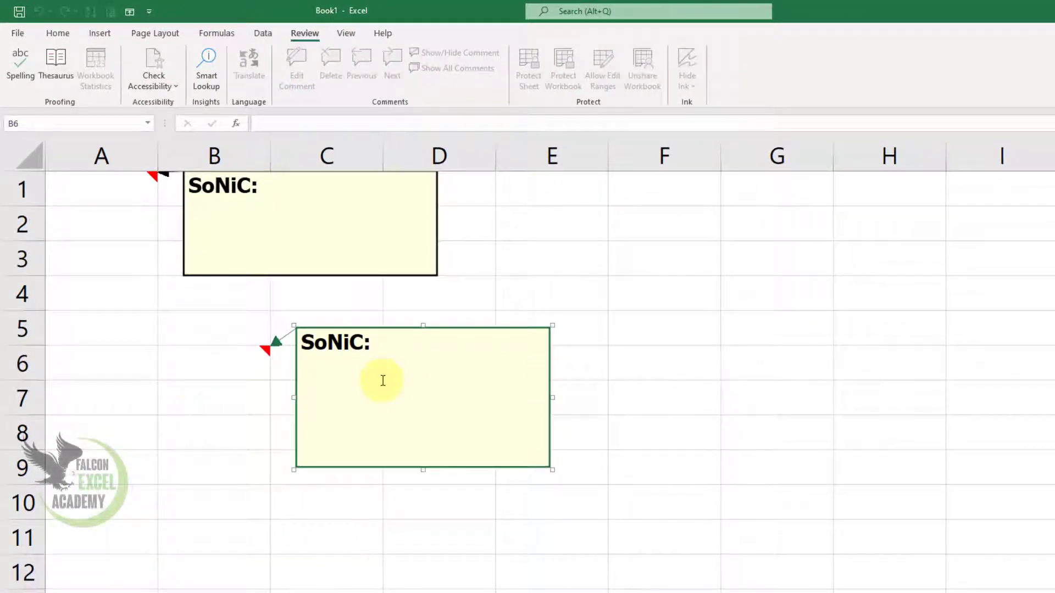
drag(373, 344, 267, 332)
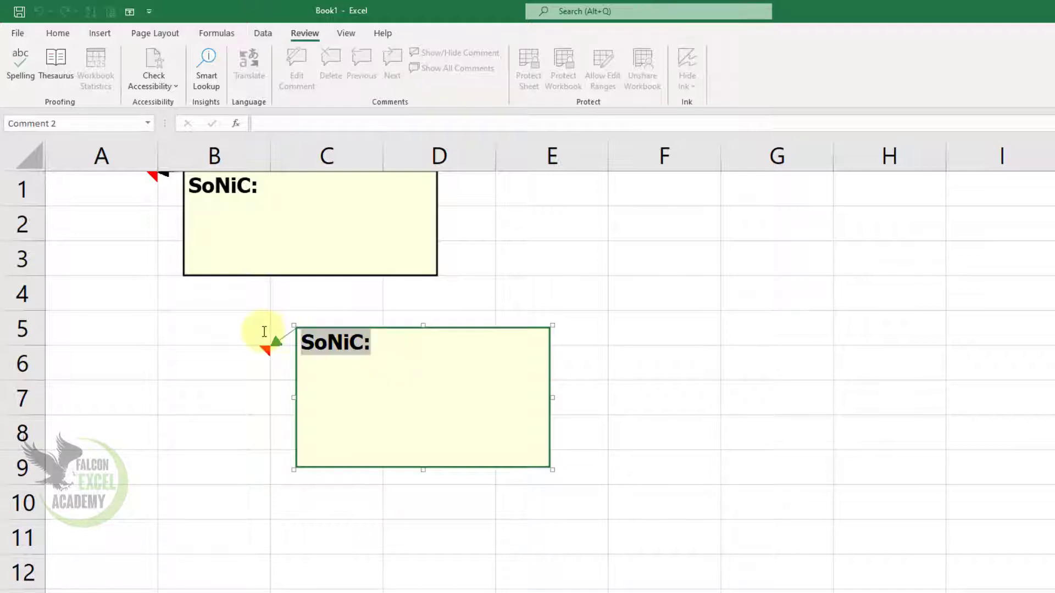
key(BackSpace)
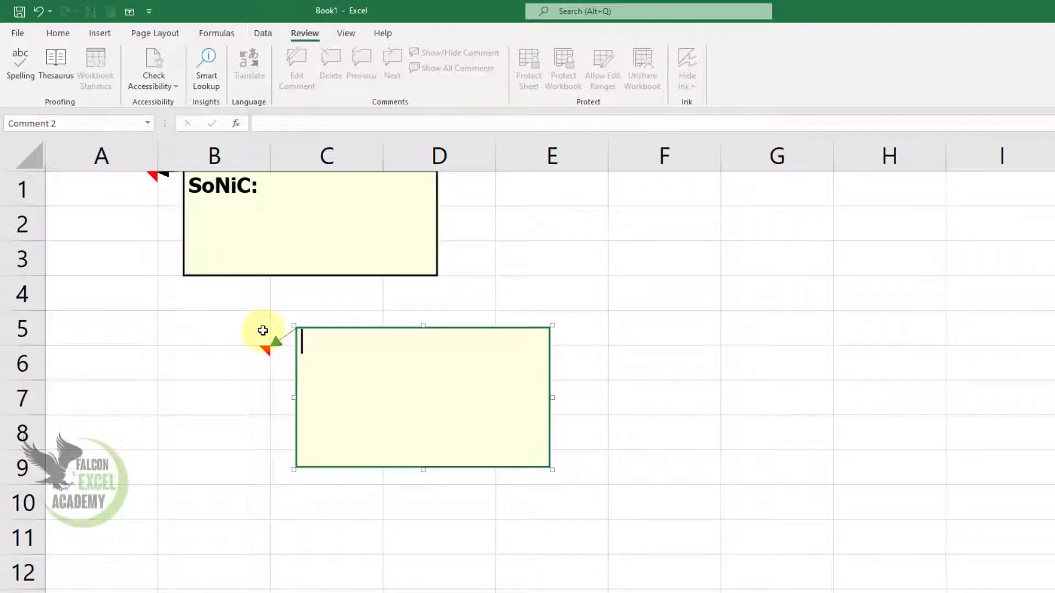
text(Please )
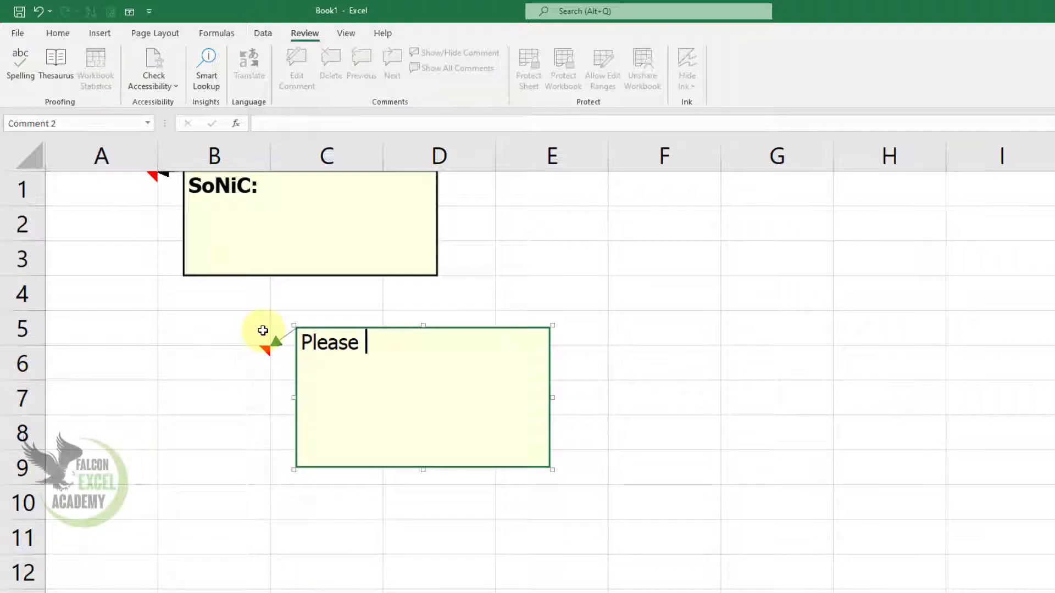
text(Add New Nam)
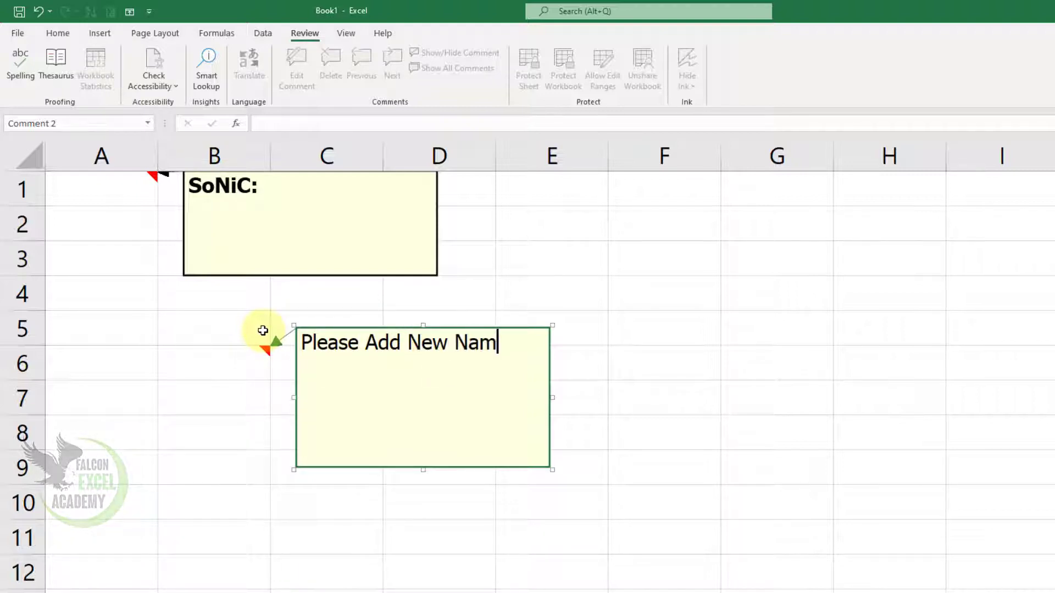
text(e)
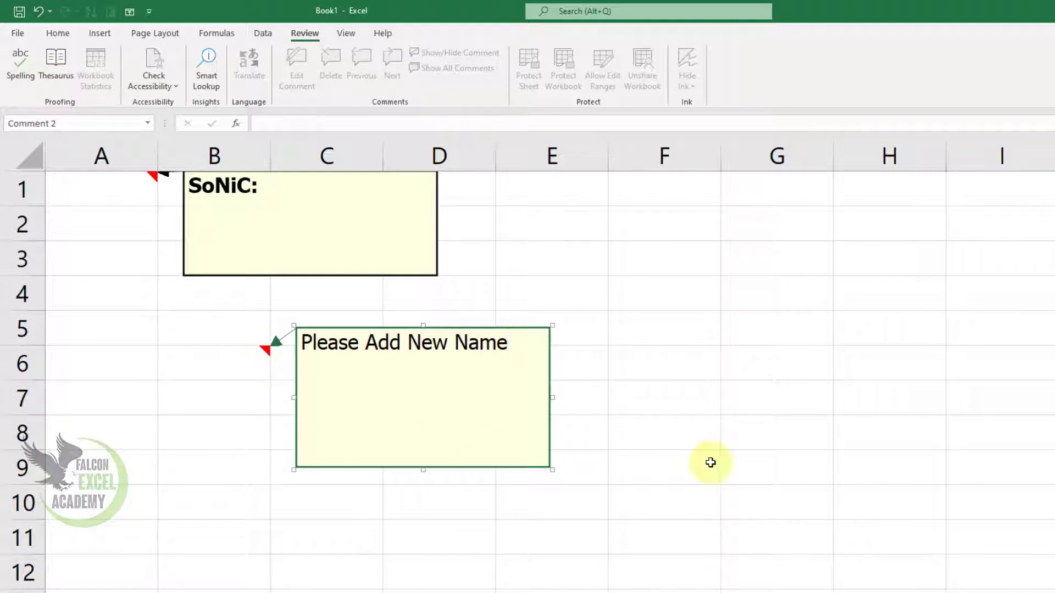
click(709, 463)
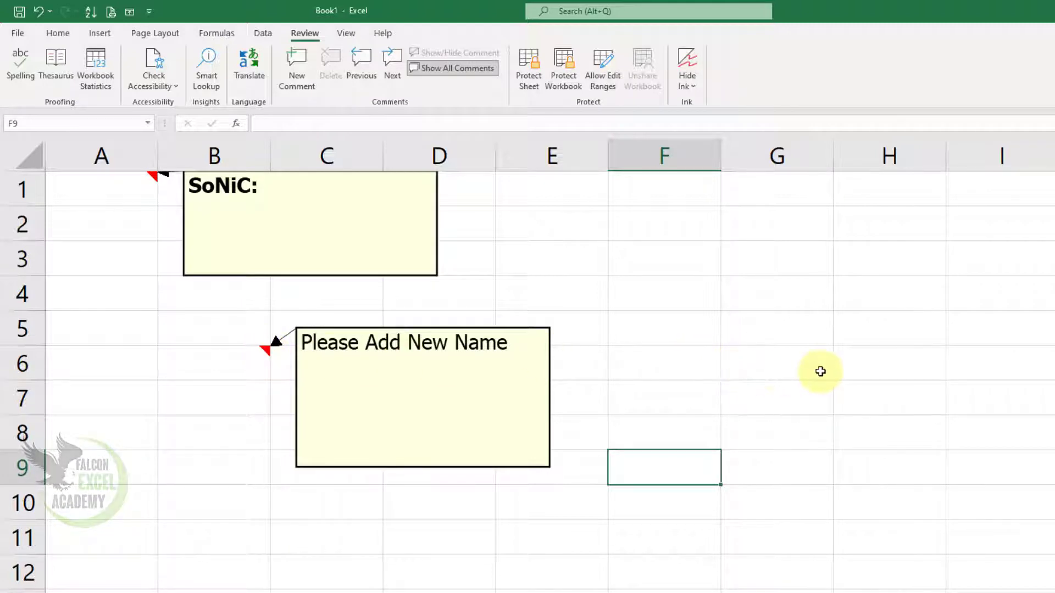
click(774, 366)
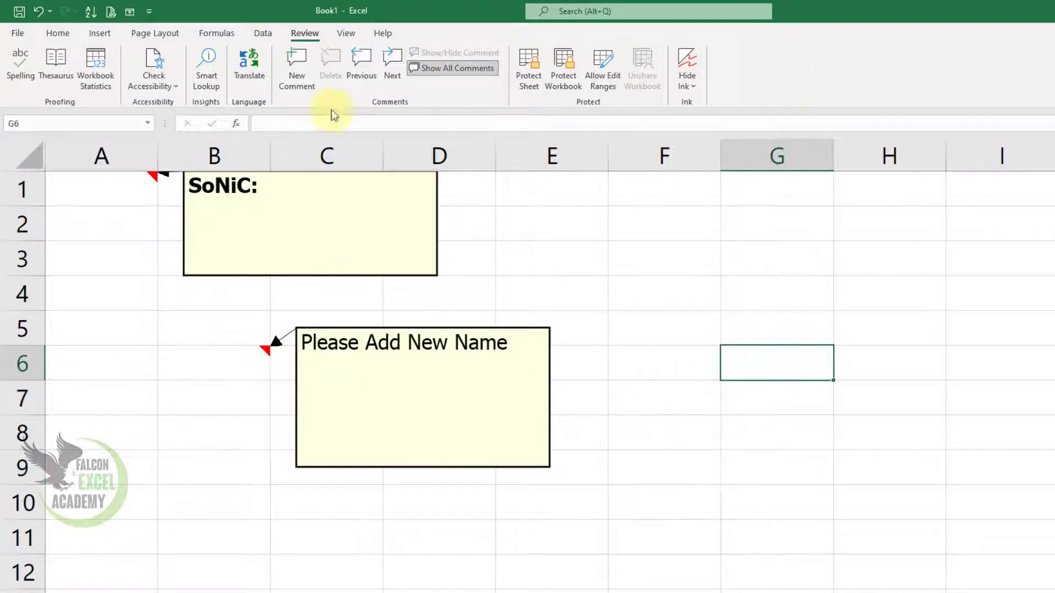
click(308, 65)
click(685, 431)
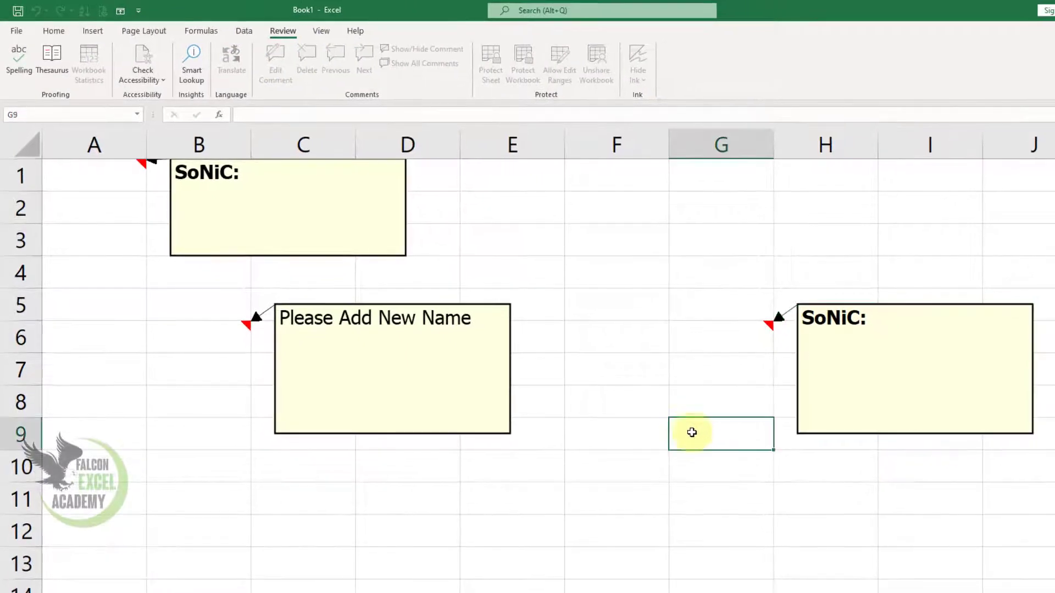
click(339, 63)
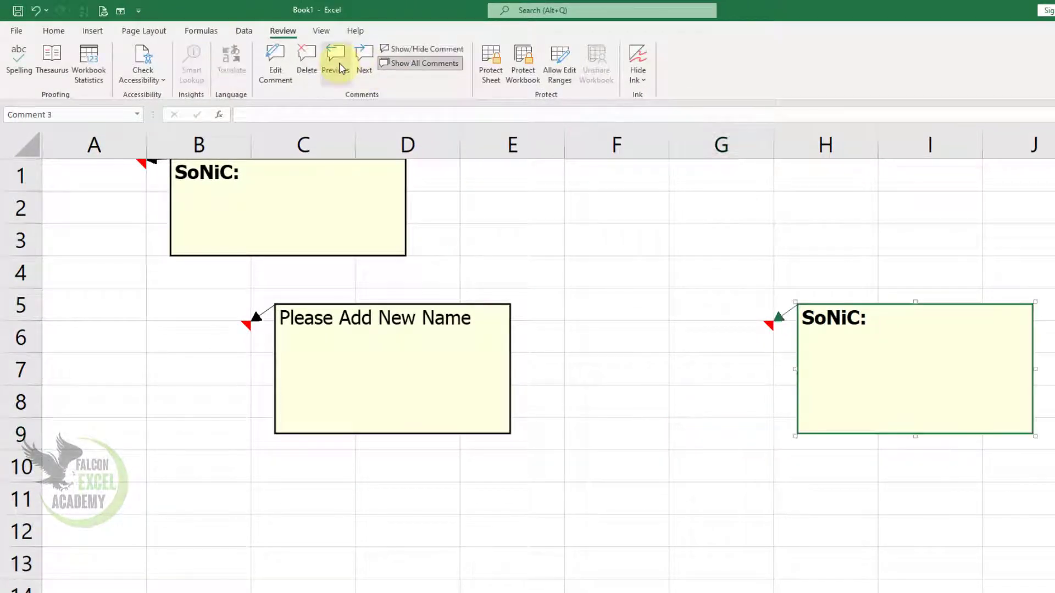
click(339, 62)
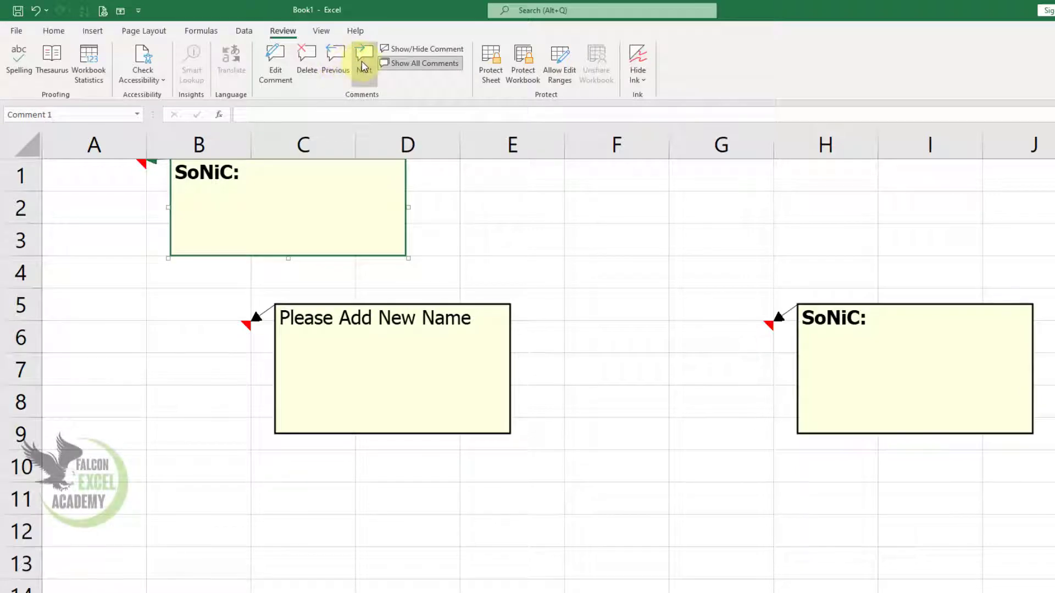
click(362, 63)
click(446, 83)
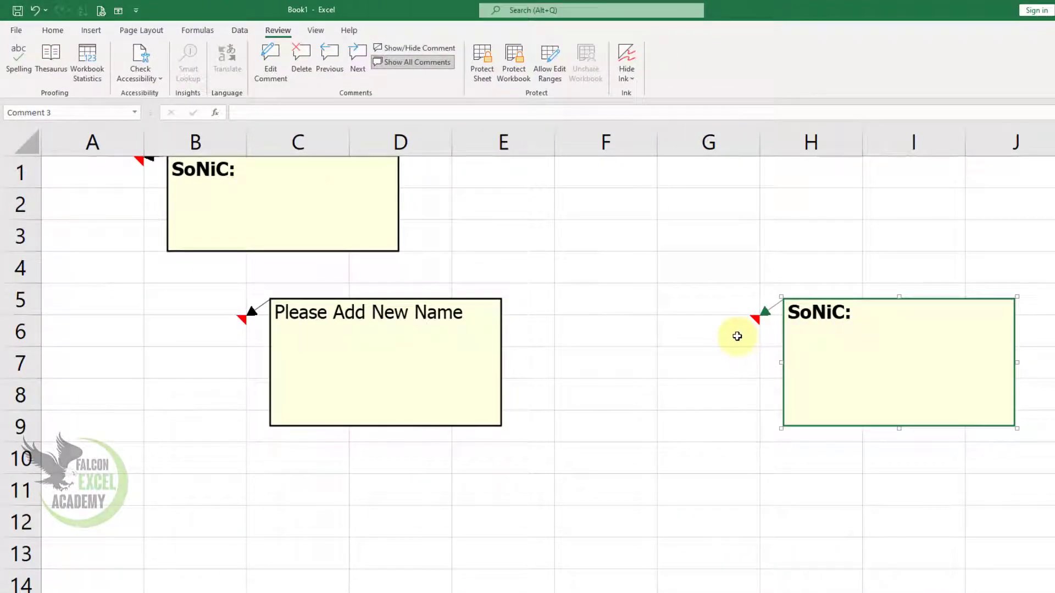
click(737, 336)
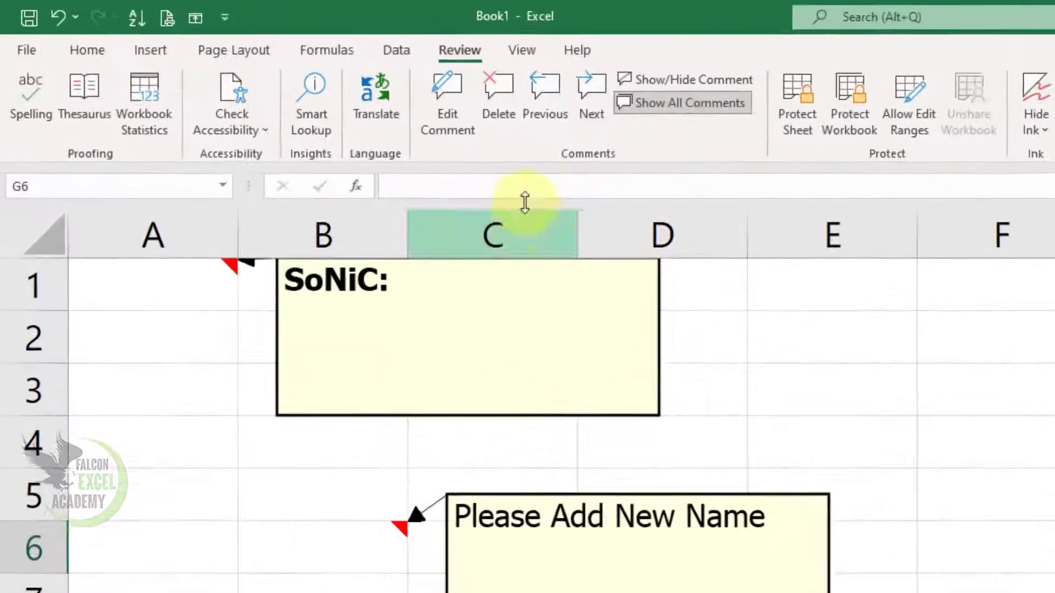
click(513, 115)
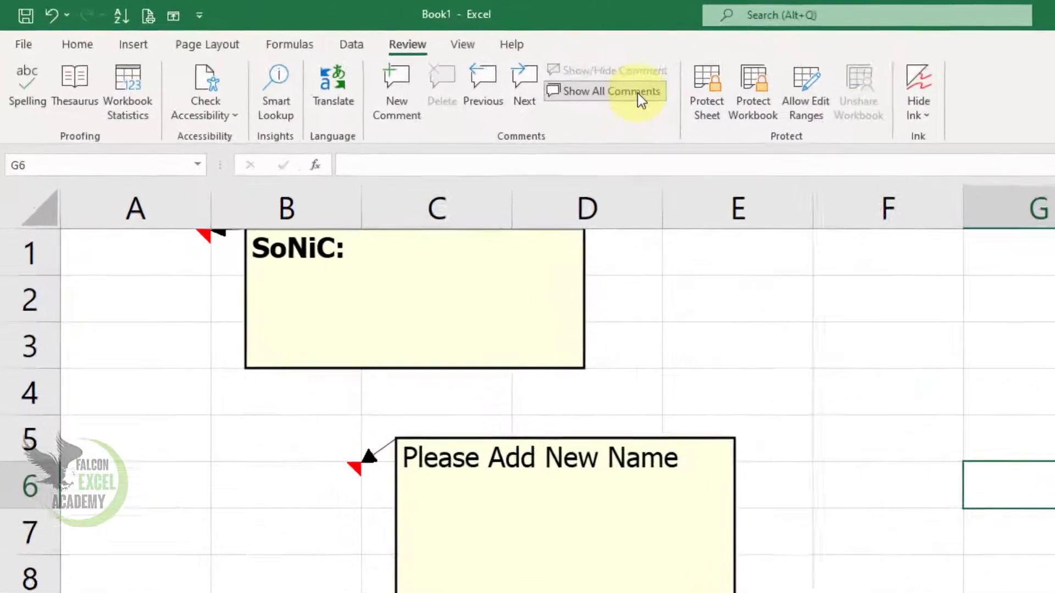
Toggle Show All Comments off and on, leaving all comment boxes displayed
click(687, 109)
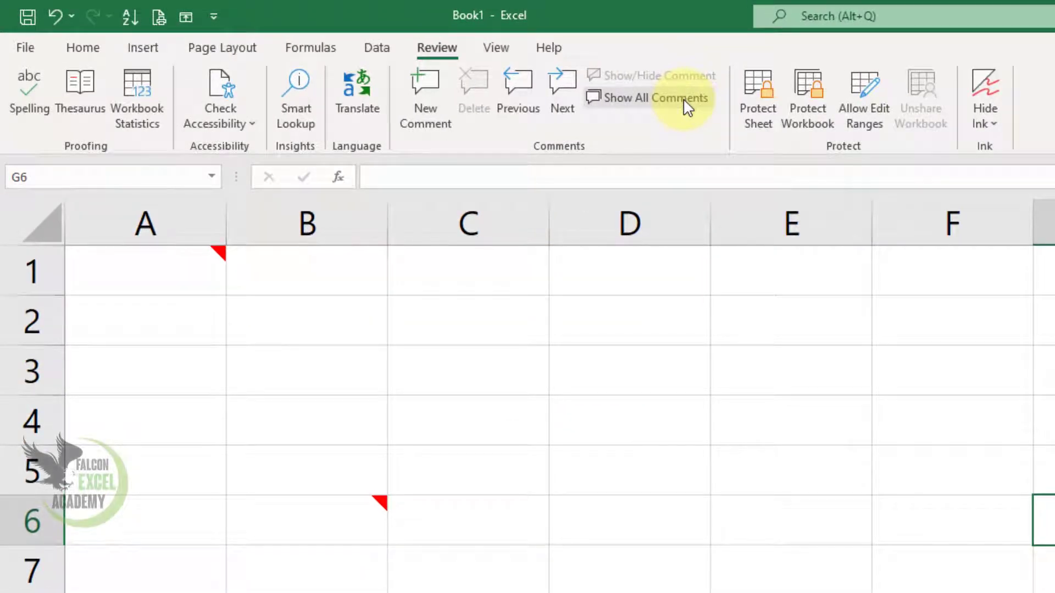
click(687, 108)
click(660, 98)
click(531, 78)
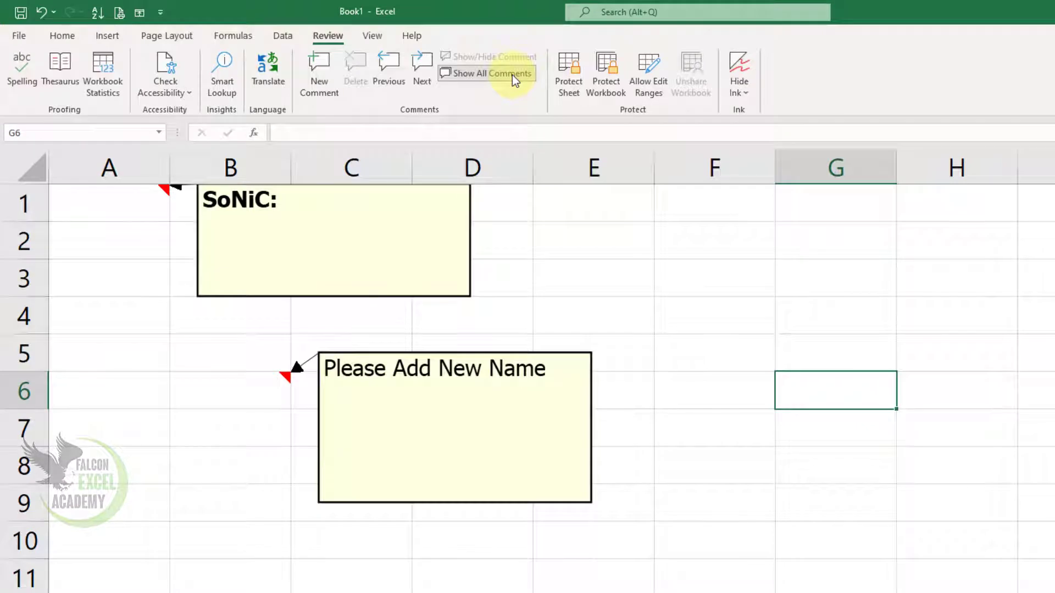
click(512, 74)
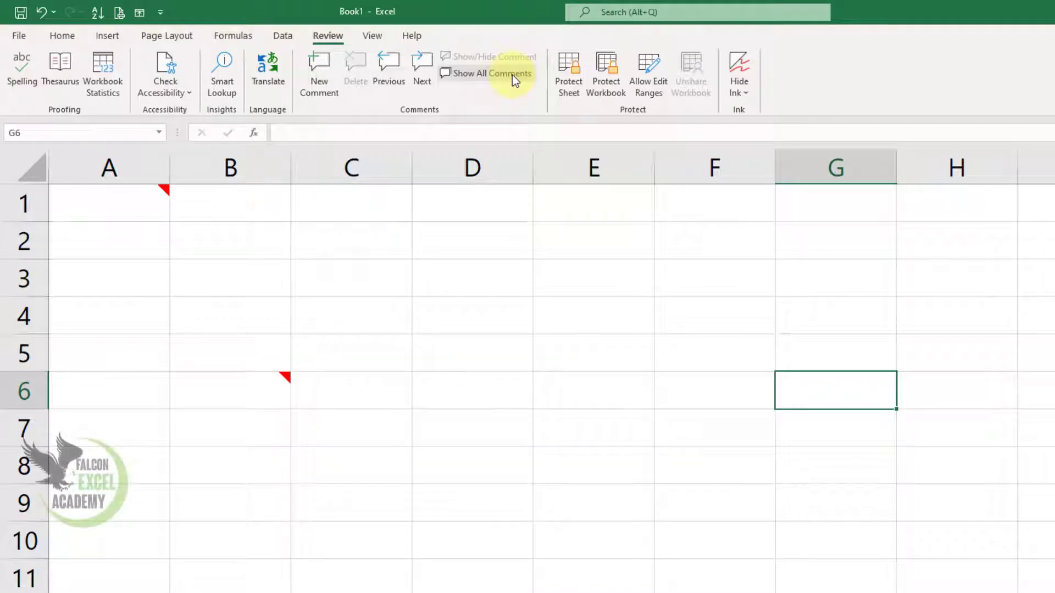
click(513, 74)
click(512, 75)
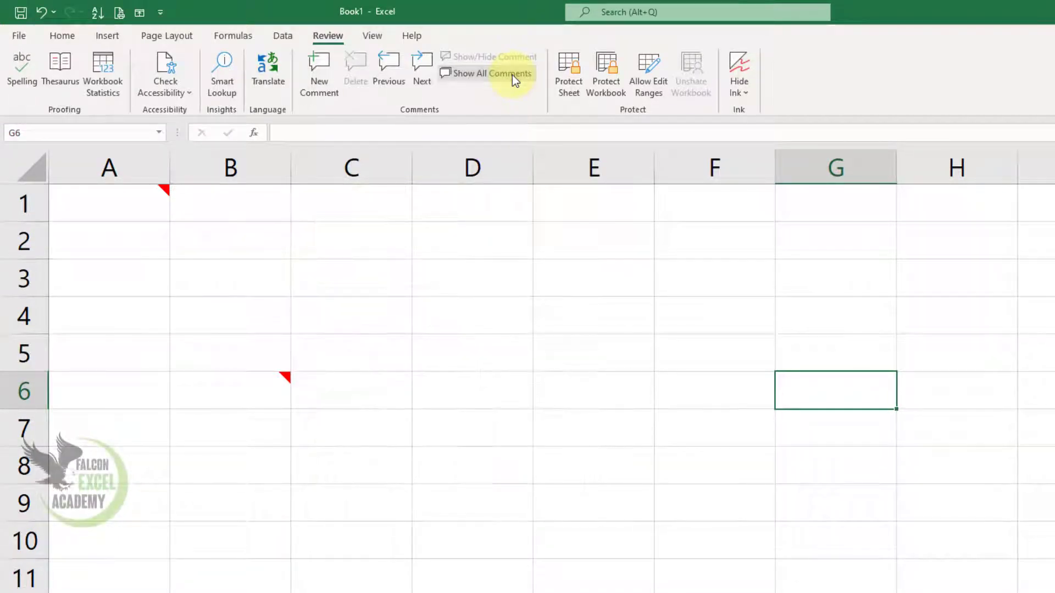
click(512, 75)
Enter 'falcon' in A1 and a person's name in B6
click(142, 202)
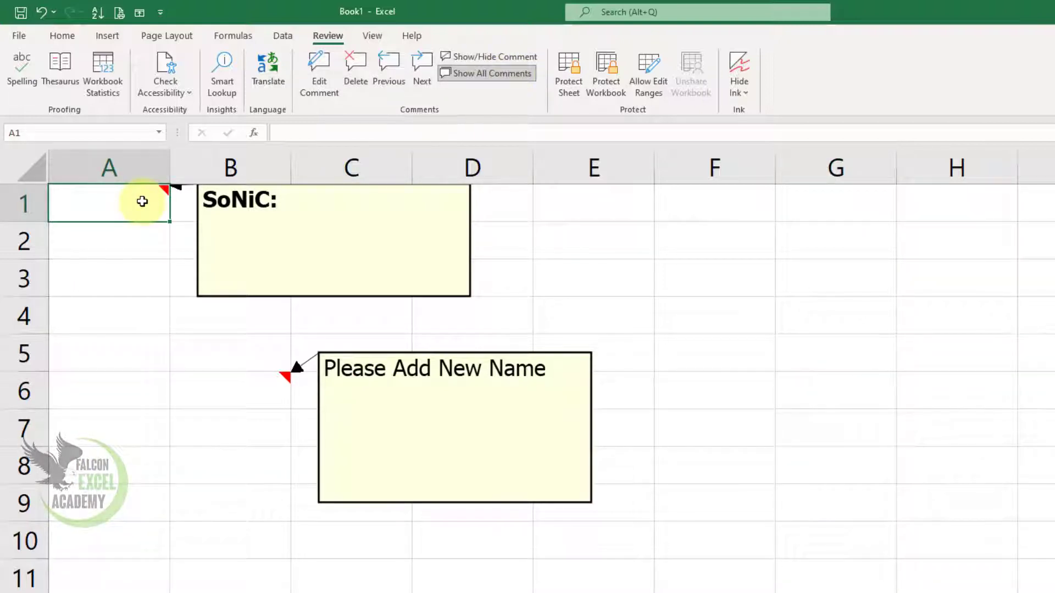
text(falcon)
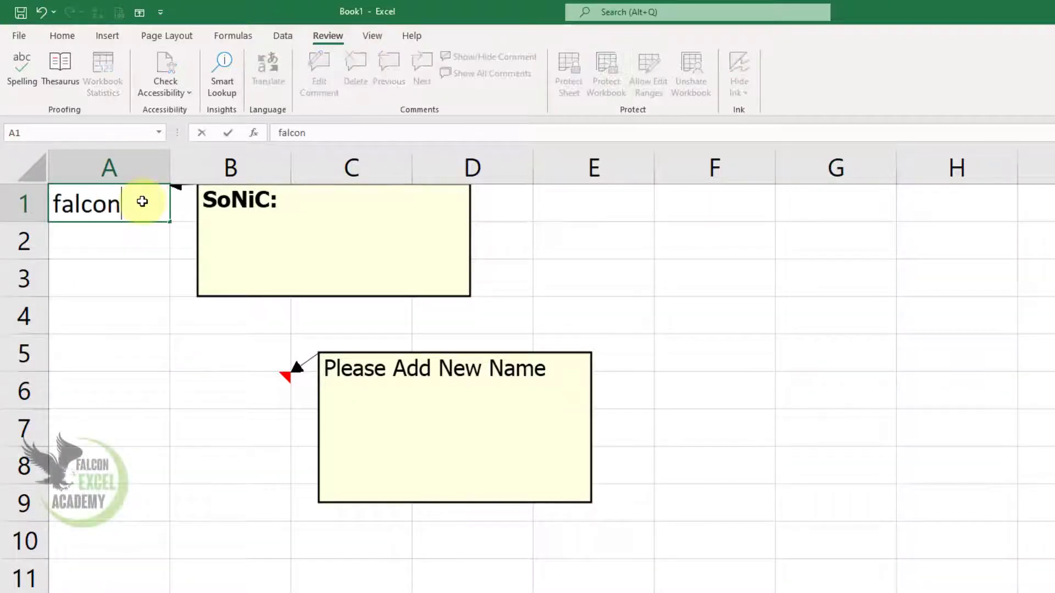
key(Down)
key(Down)
key(Down)
key(Down)
key(Right)
key(Down)
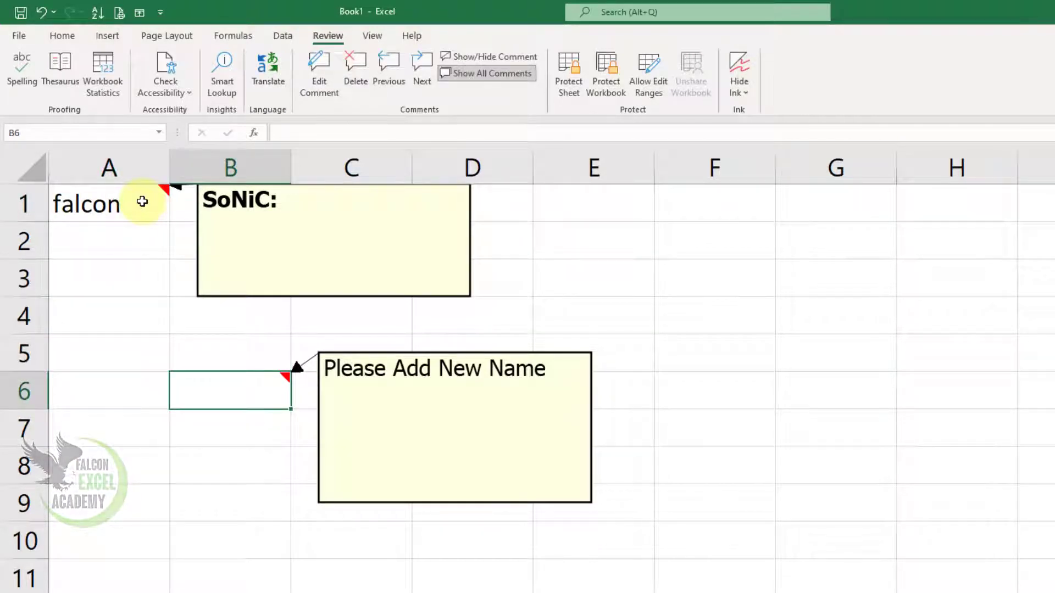
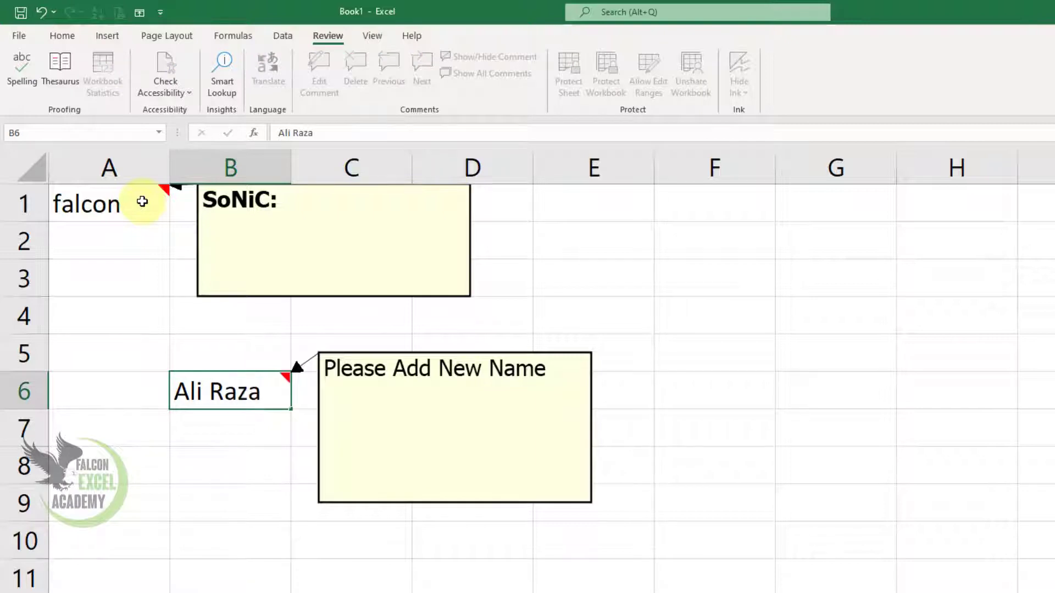
key(Return)
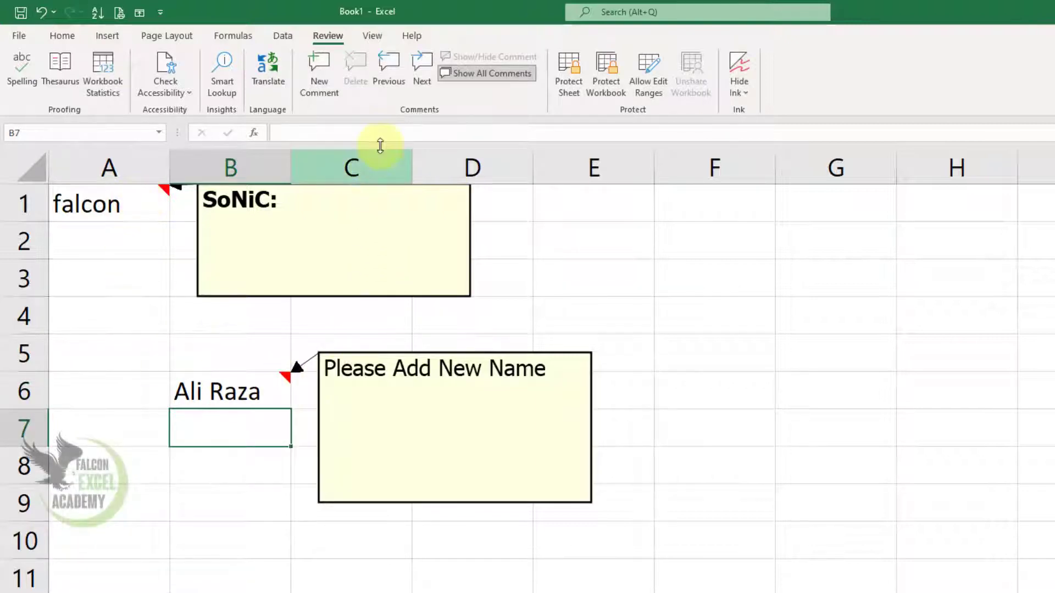
Toggle Show All Comments again, ending with every comment shown on the sheet
click(493, 78)
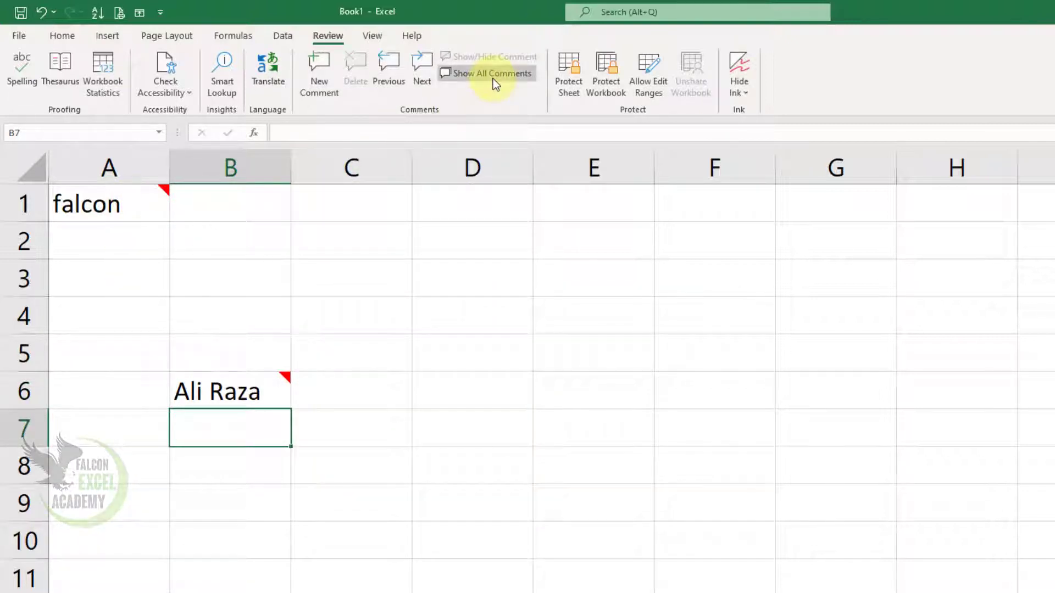
click(492, 78)
click(493, 78)
click(493, 78)
click(493, 78)
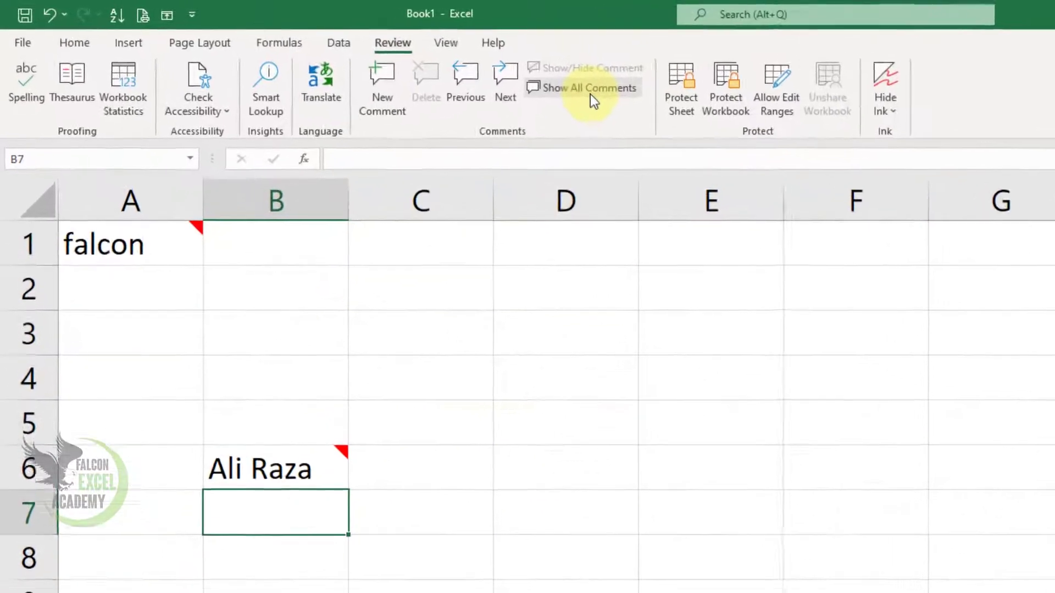
click(606, 97)
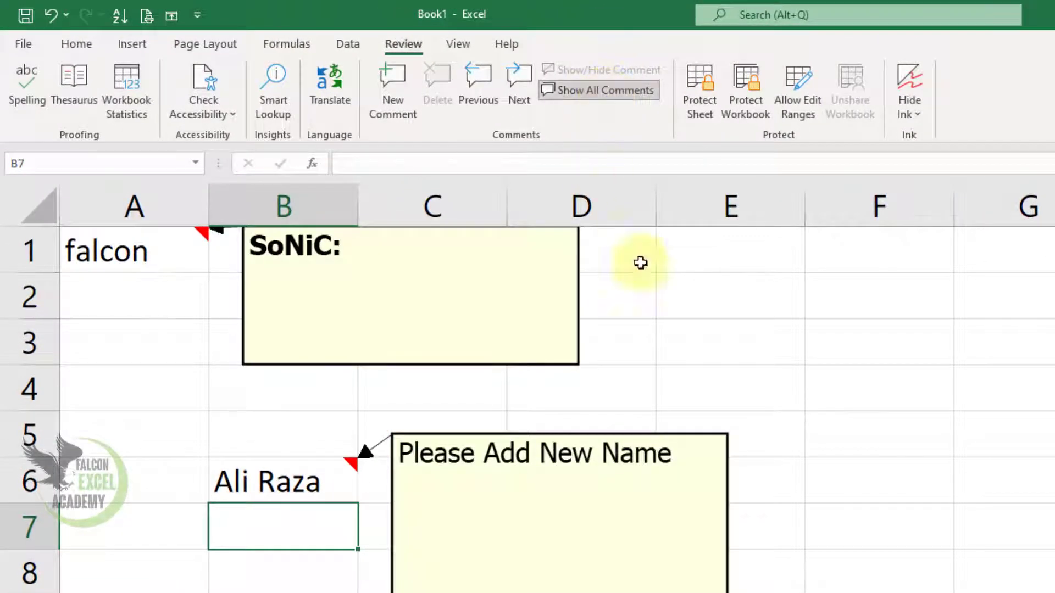
Delete all comments in A1:E11, then select B6 to clear the range selection
drag(731, 592, 2, 217)
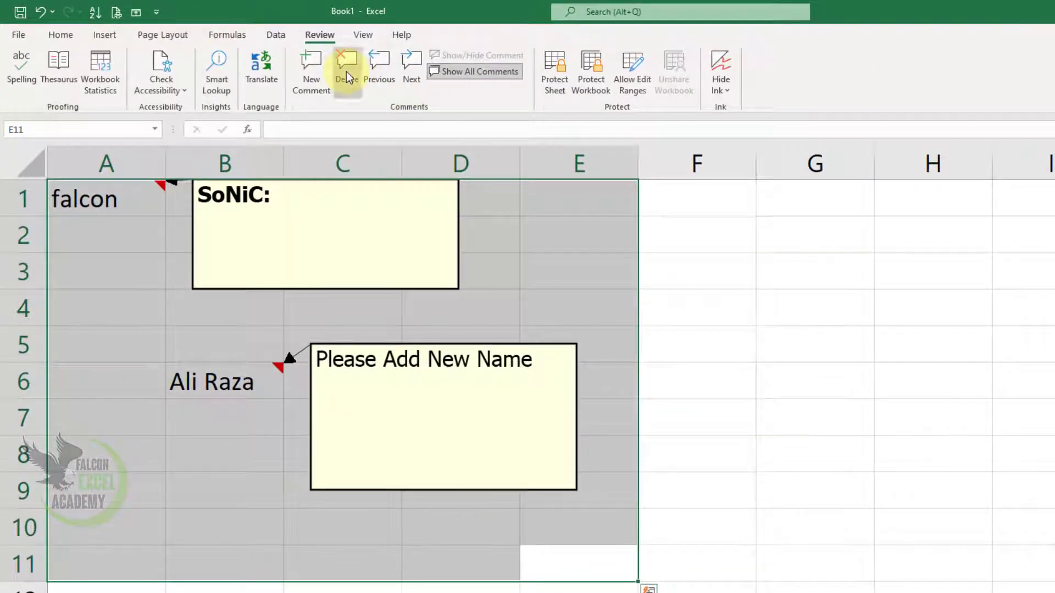
click(346, 72)
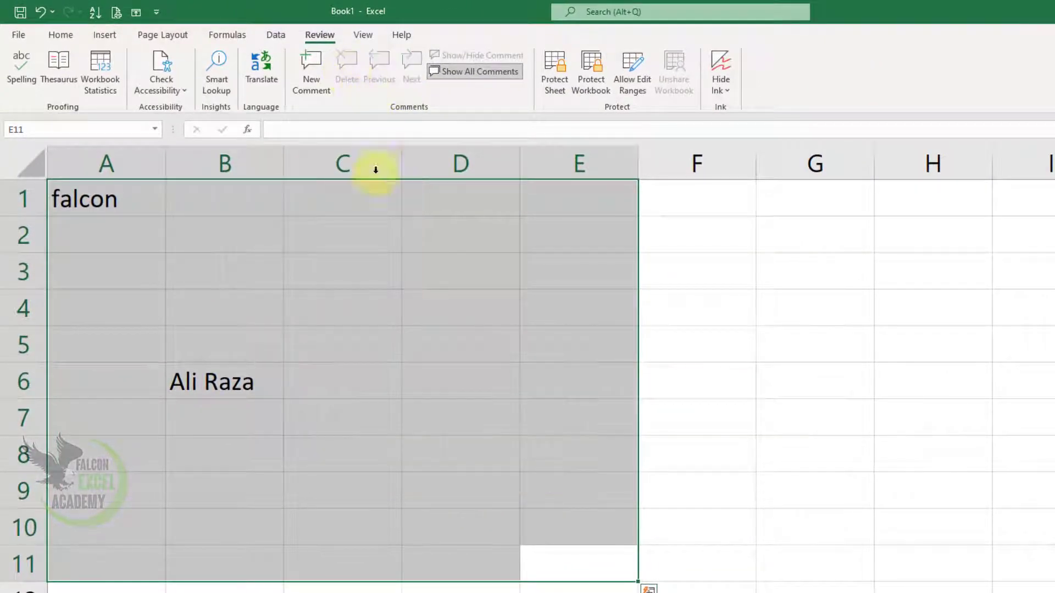
click(231, 378)
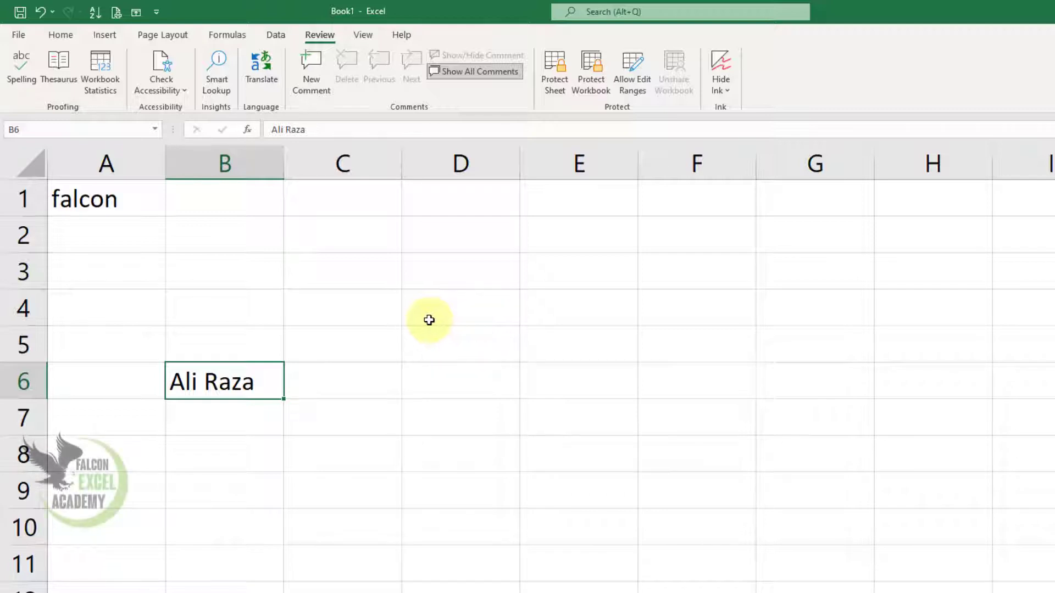
Enter the first three first names in cells D1 through D3
click(491, 208)
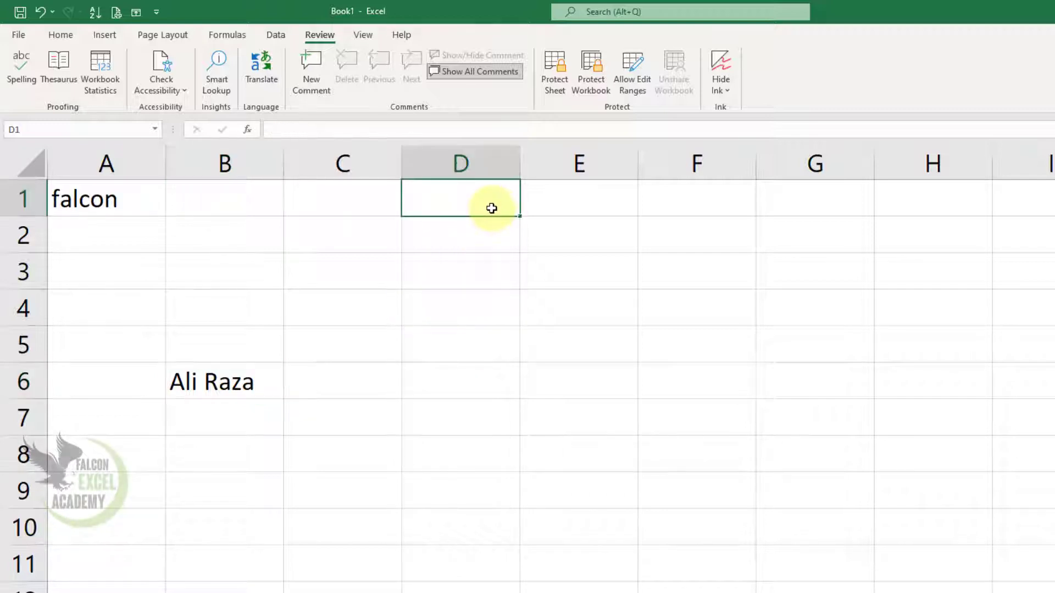
double_click(492, 208)
click(481, 244)
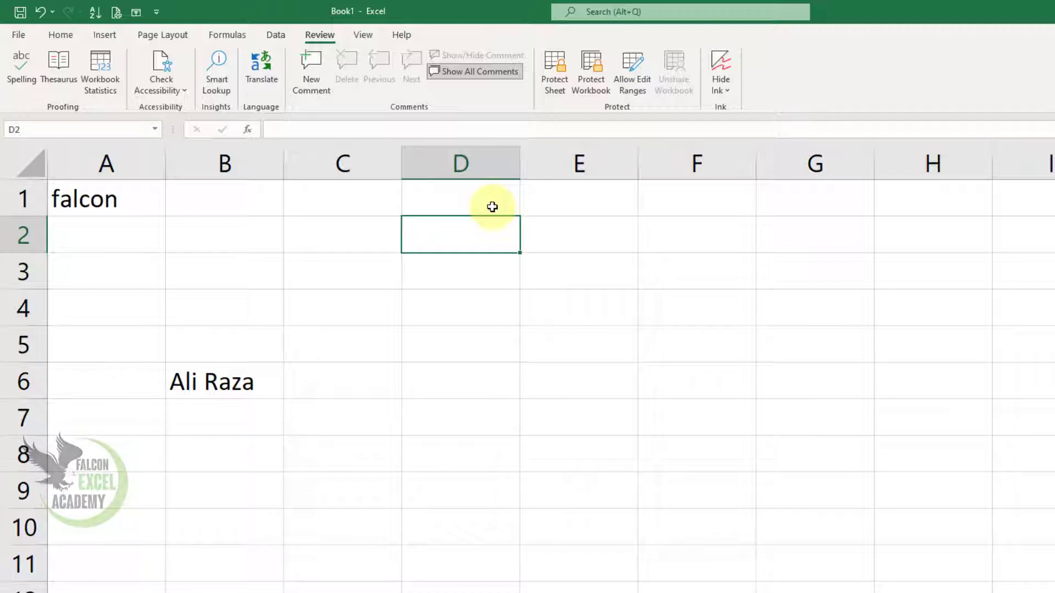
click(493, 206)
text(A)
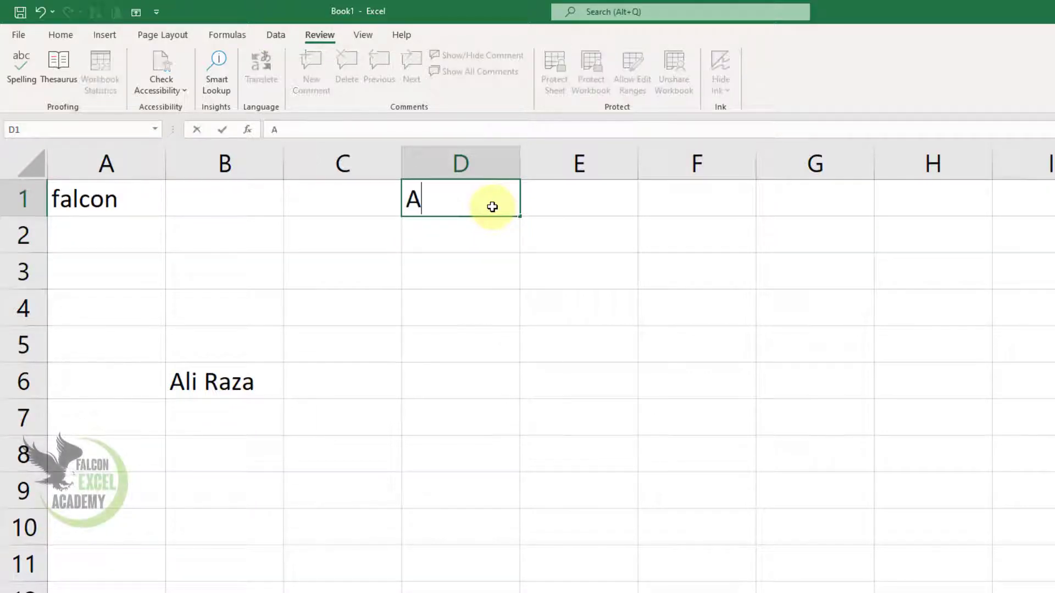
text(li)
key(Return)
text(Zahid)
key(Return)
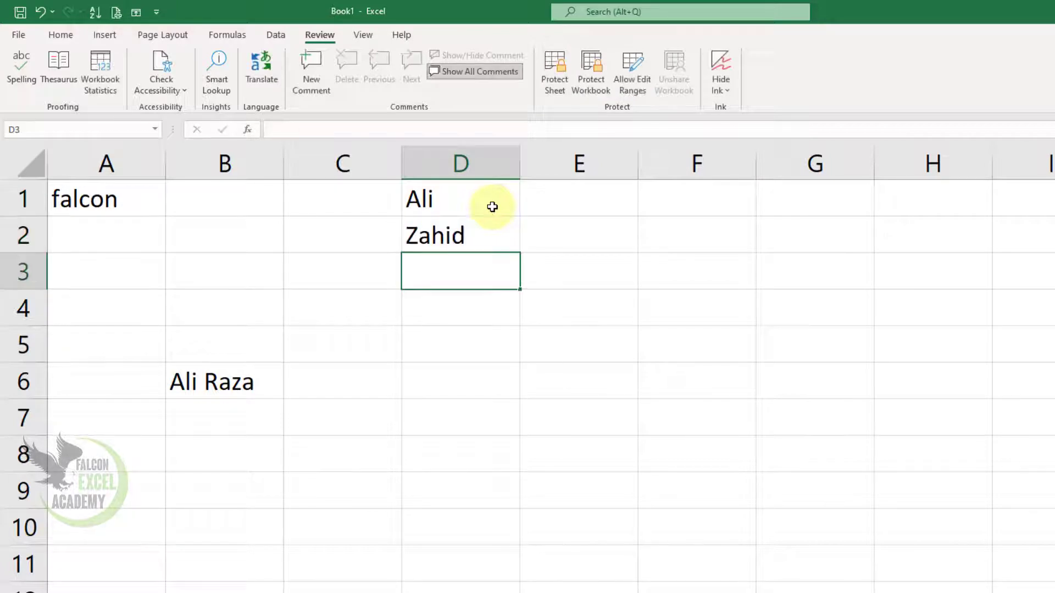
text(Anil)
key(Return)
Enter three more first names in cells D4 through D6
text(Maji)
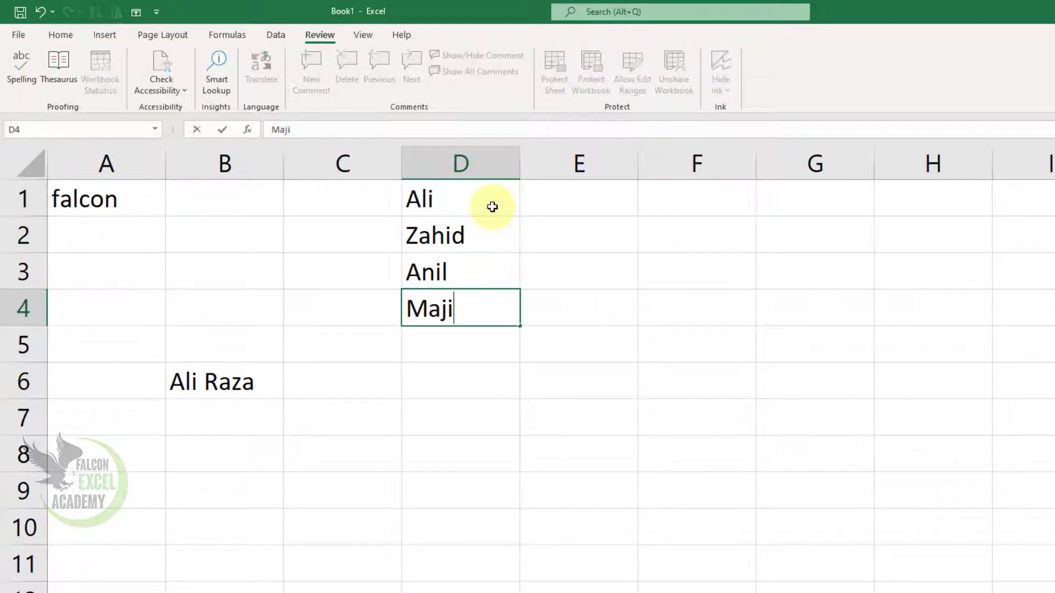
text(d)
key(Return)
text(Rohan)
key(Return)
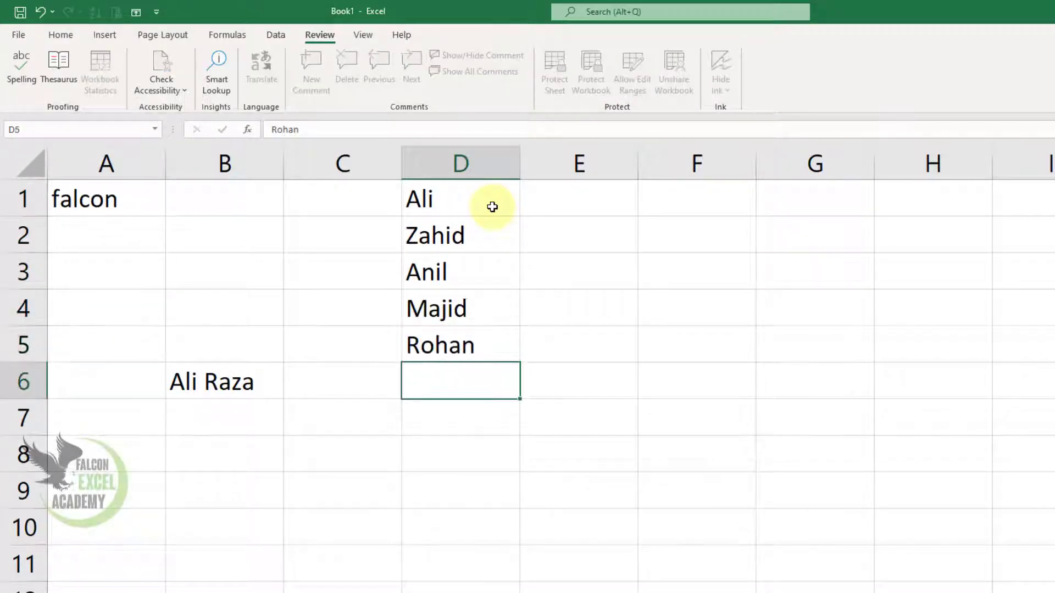
text(Ame)
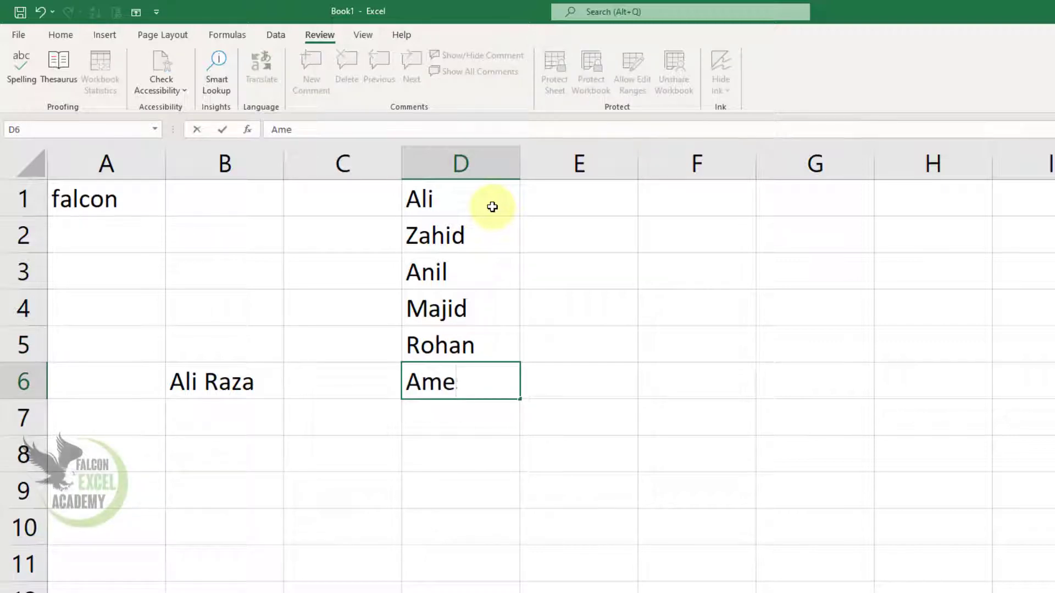
text(sh)
key(Return)
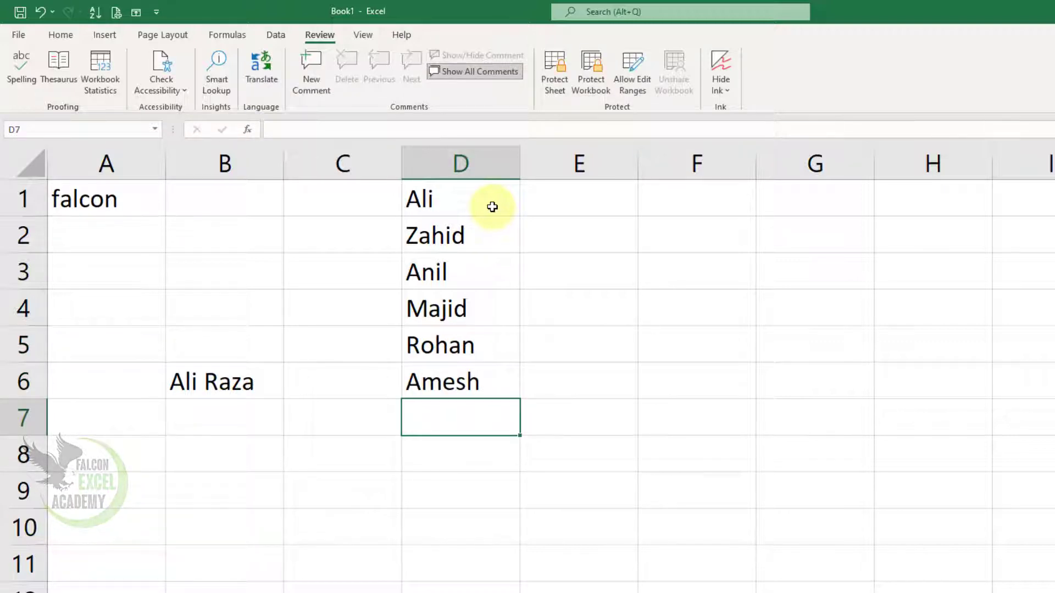
click(491, 206)
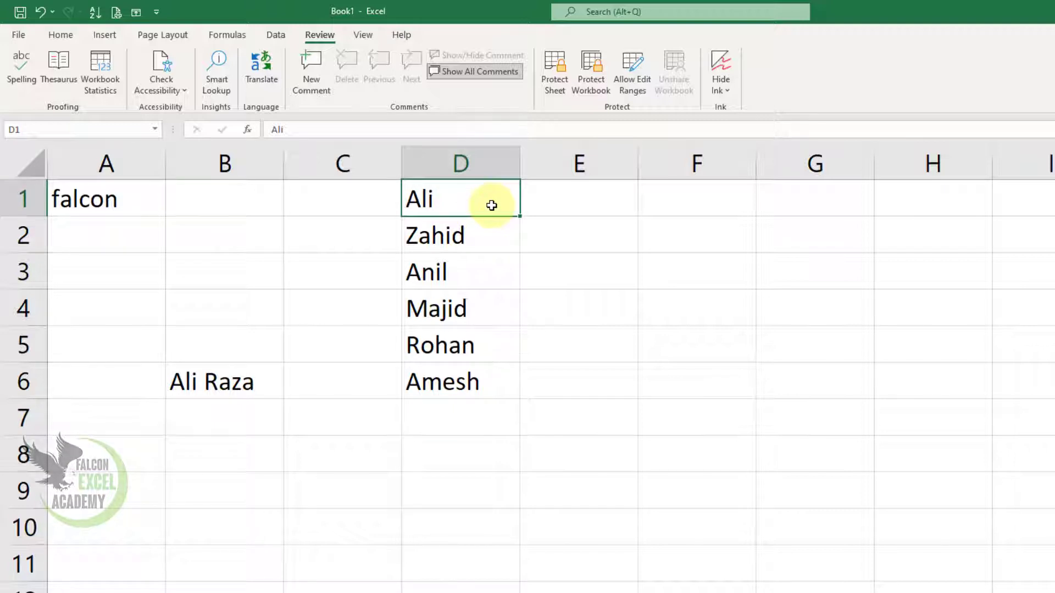
click(473, 240)
click(470, 278)
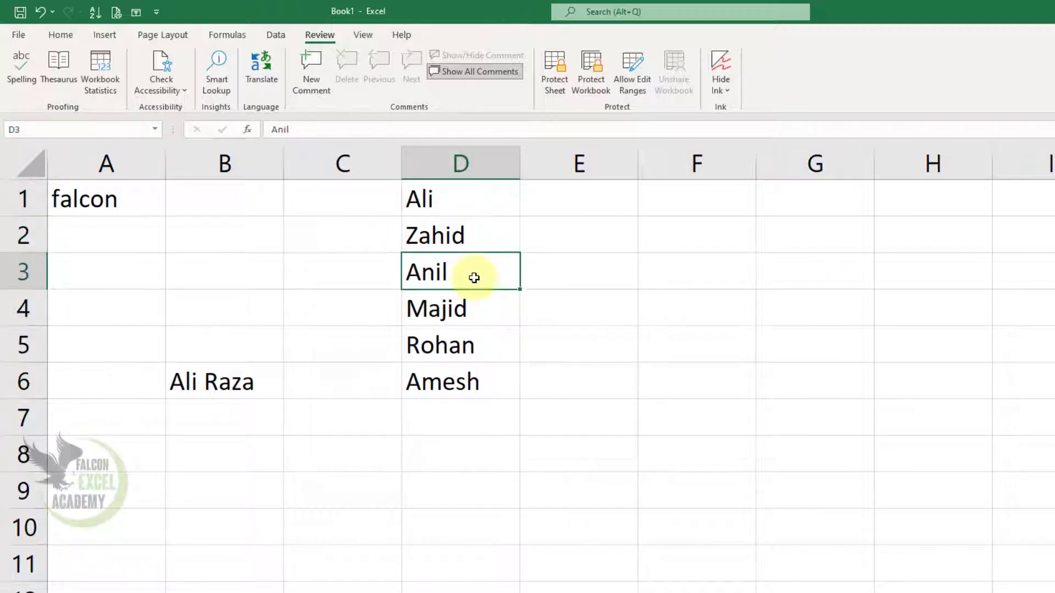
click(472, 205)
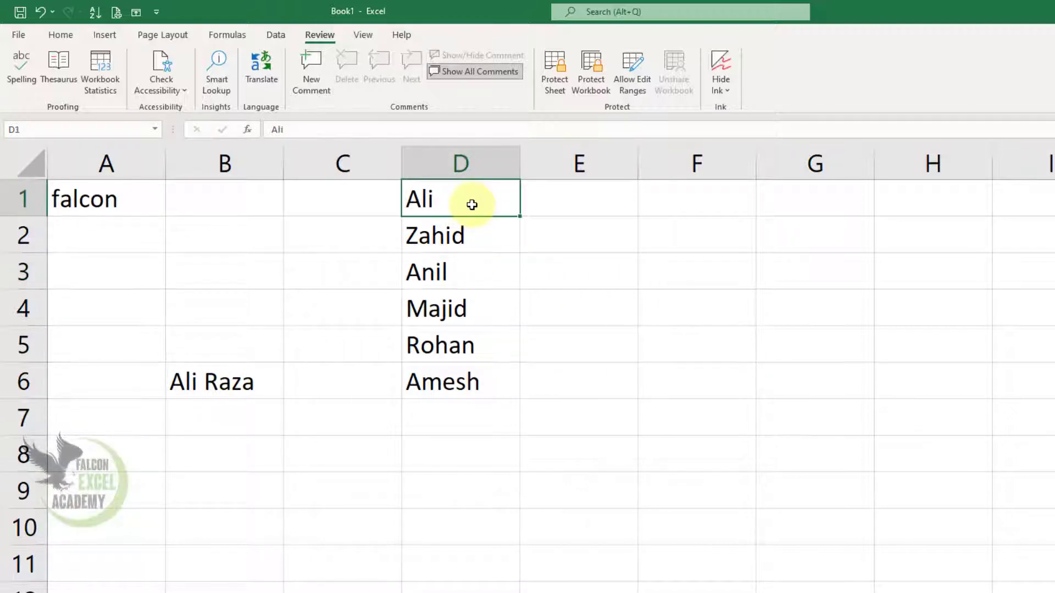
key(alt+n)
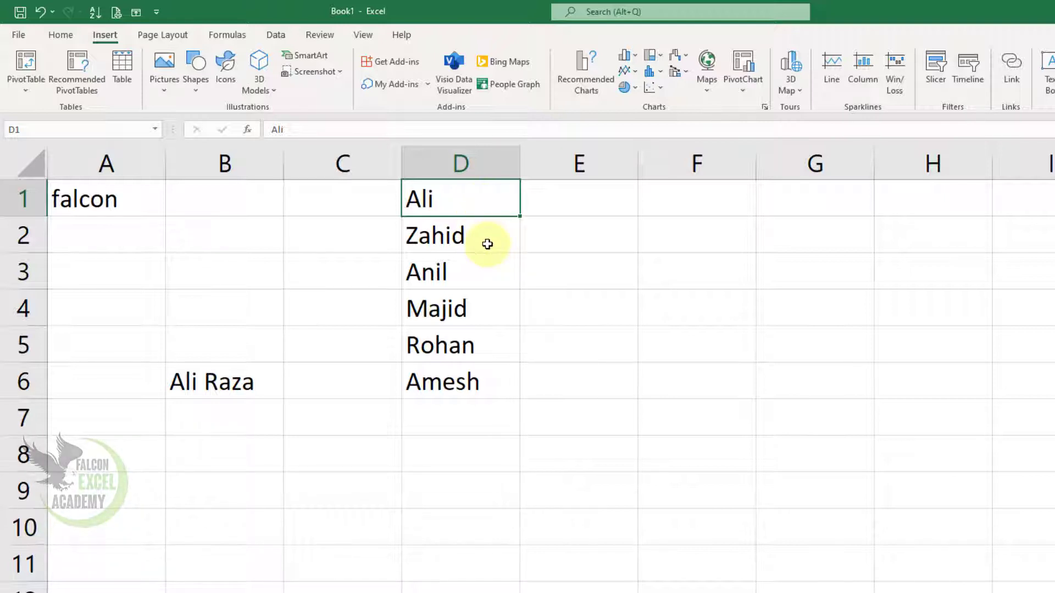
click(488, 244)
click(471, 206)
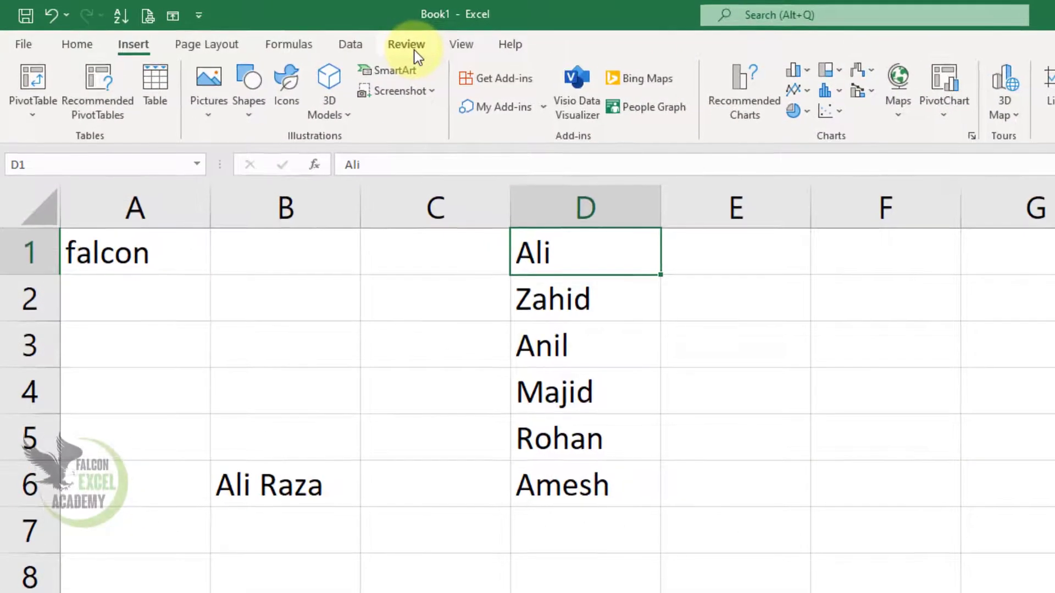
click(415, 51)
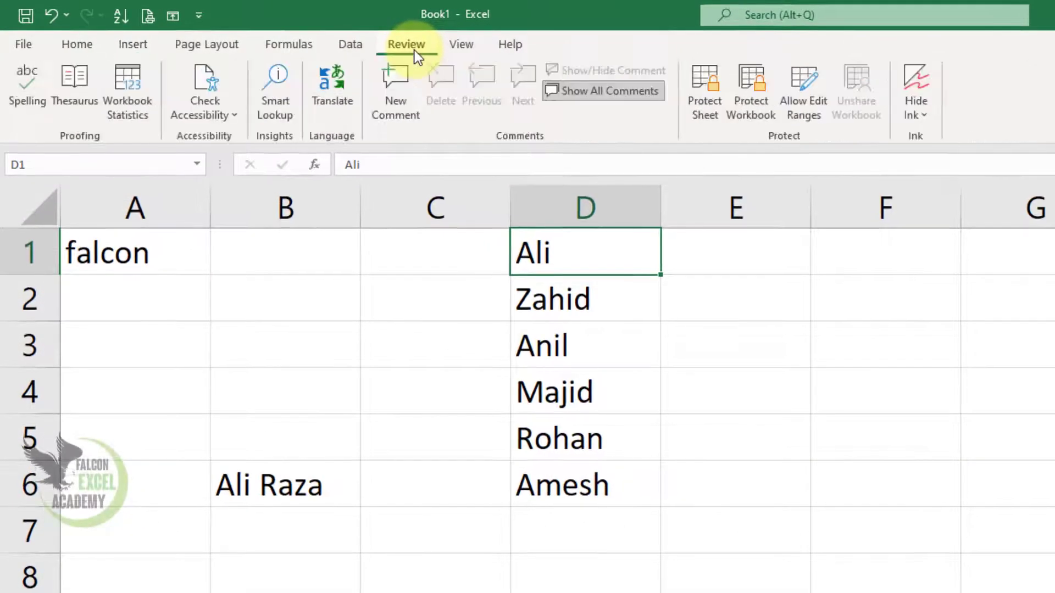
Add a new comment to D1 and delete its author label
click(394, 108)
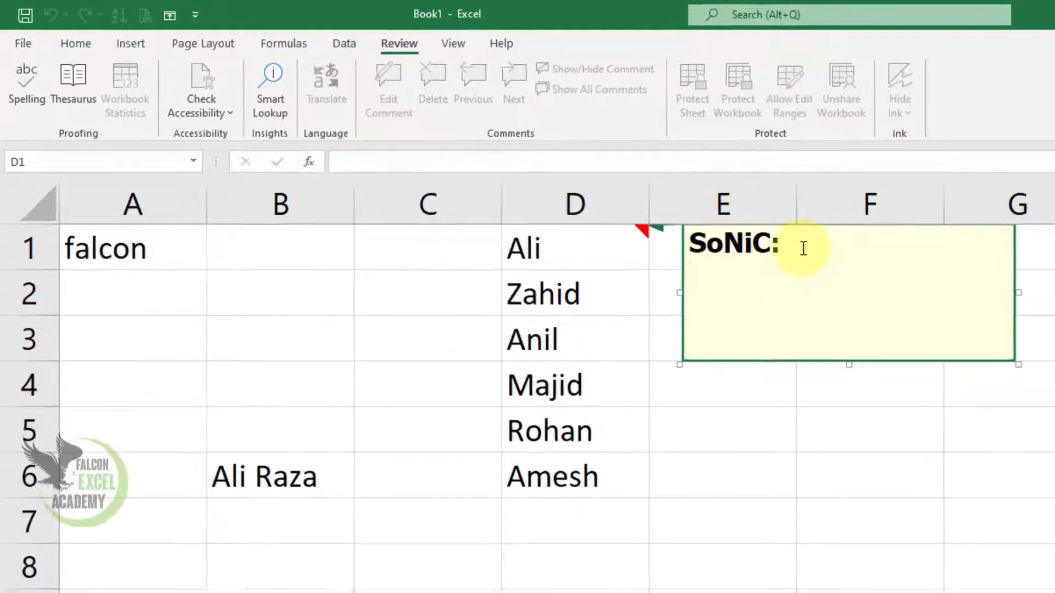
key(Up)
key(shift+Right)
key(shift+Right)
key(shift+Right)
key(shift+Right)
key(shift+Right)
key(shift+End)
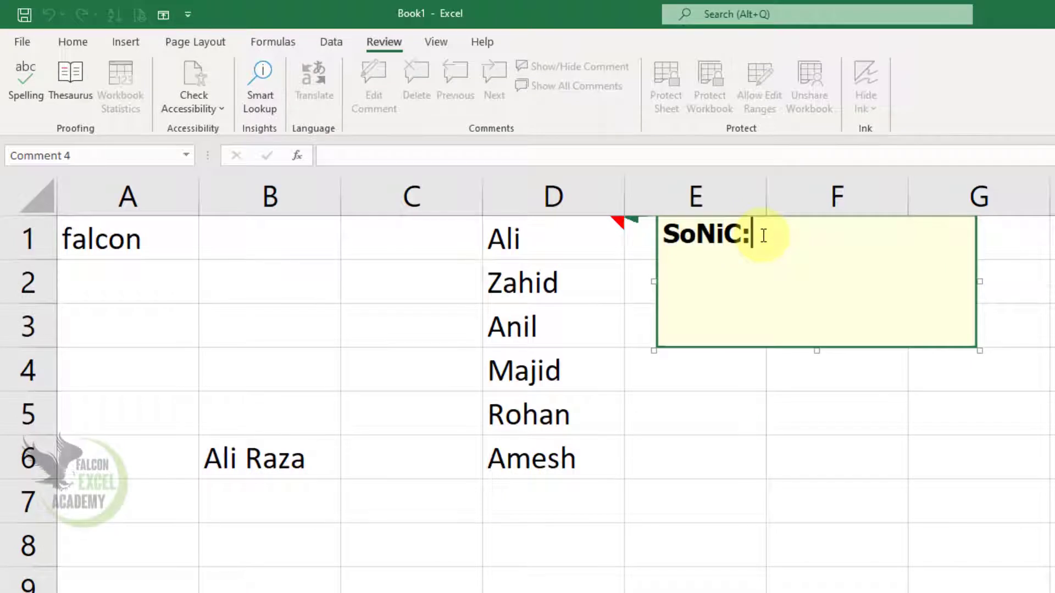
key(Delete)
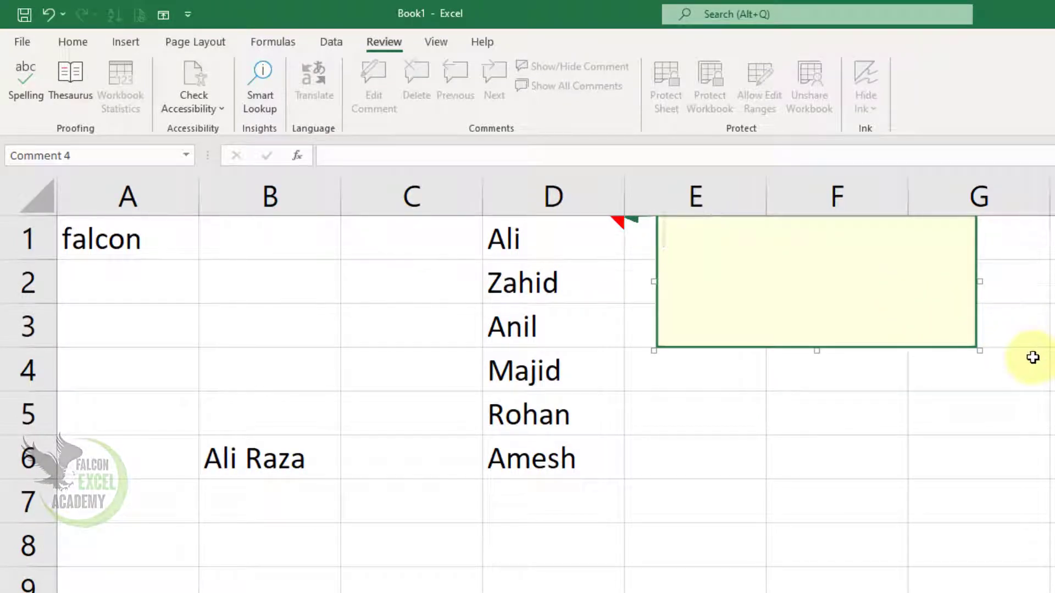
Move the D1 comment box left and shrink it to a narrow, tall shape
click(957, 350)
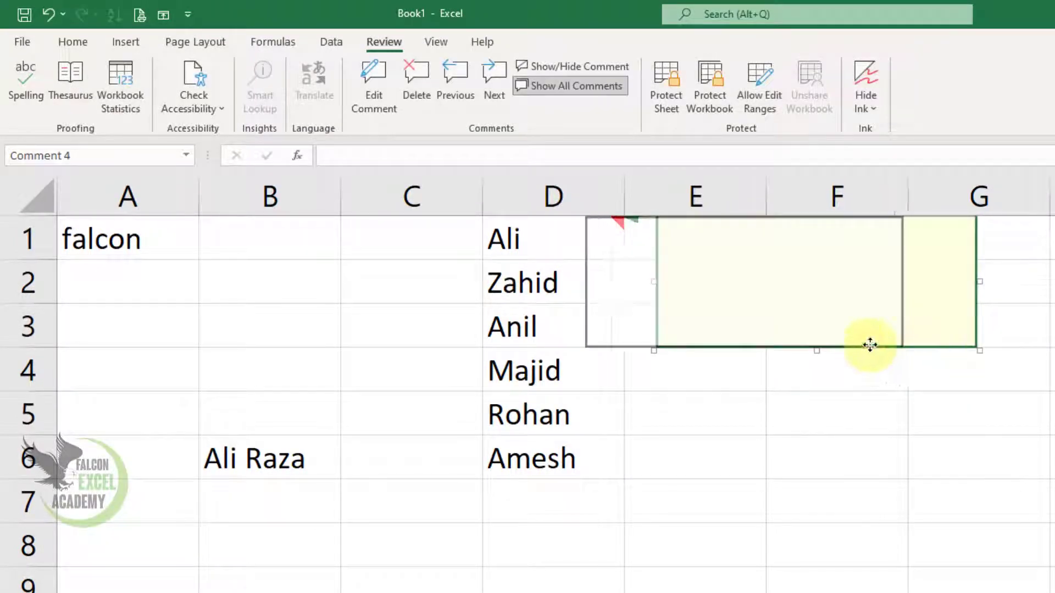
drag(957, 351, 877, 351)
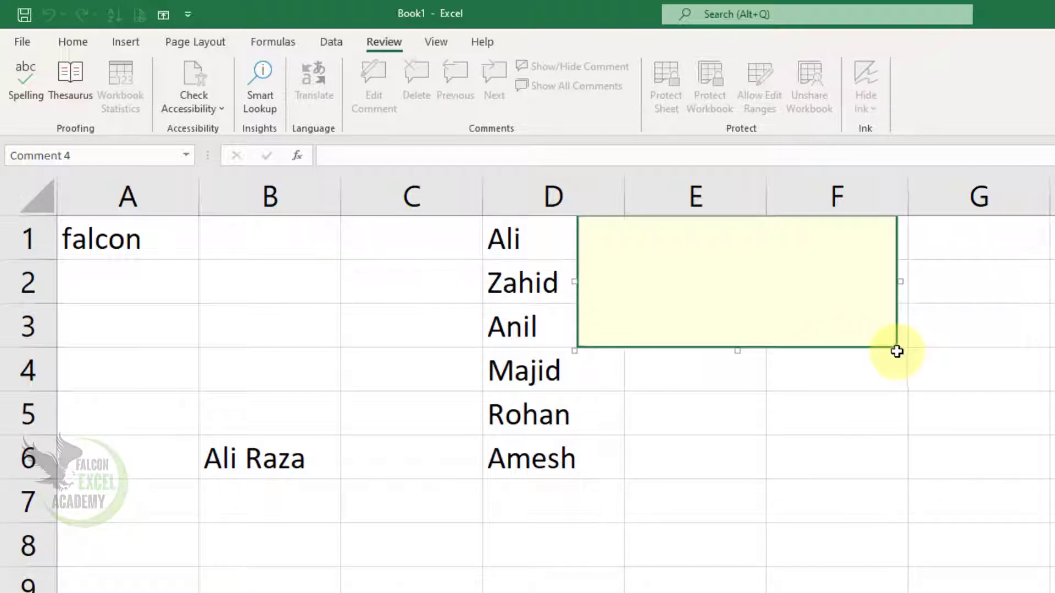
mouse_move(897, 352)
mouse_down()
mouse_move(637, 330)
mouse_move(740, 337)
mouse_up()
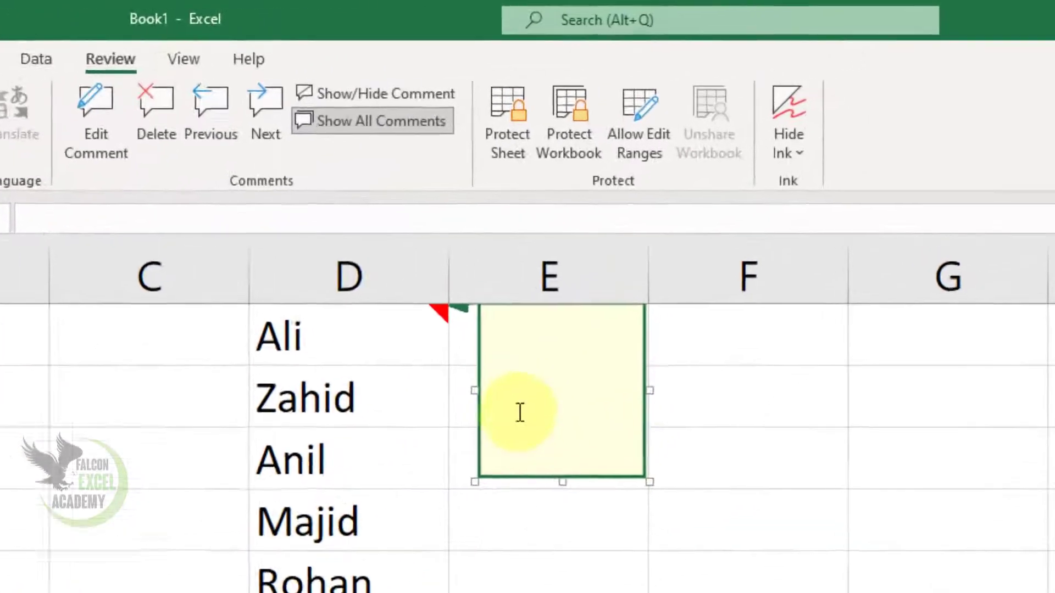
click(517, 401)
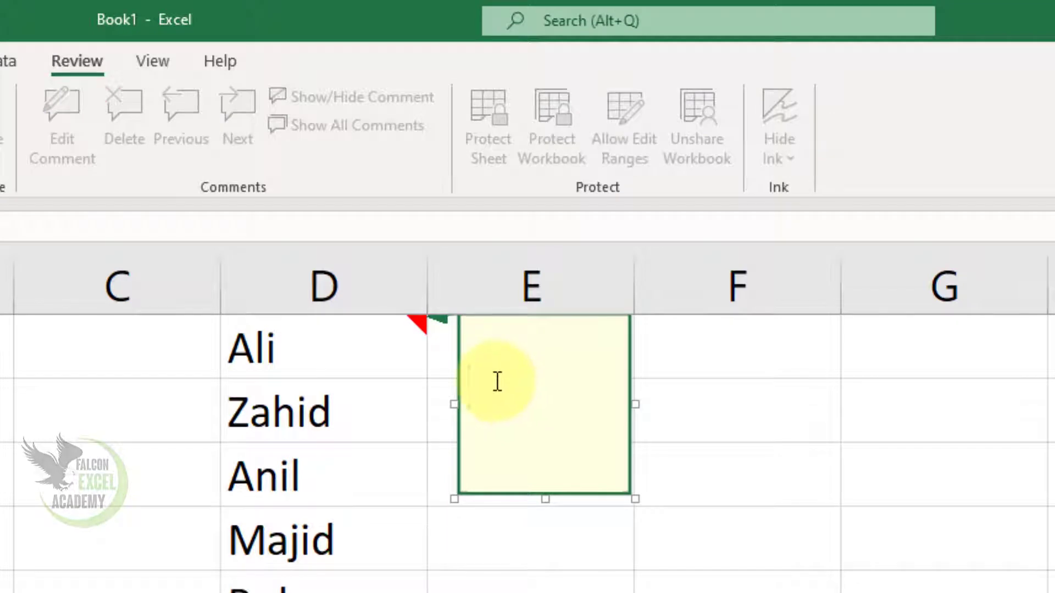
right_click(497, 363)
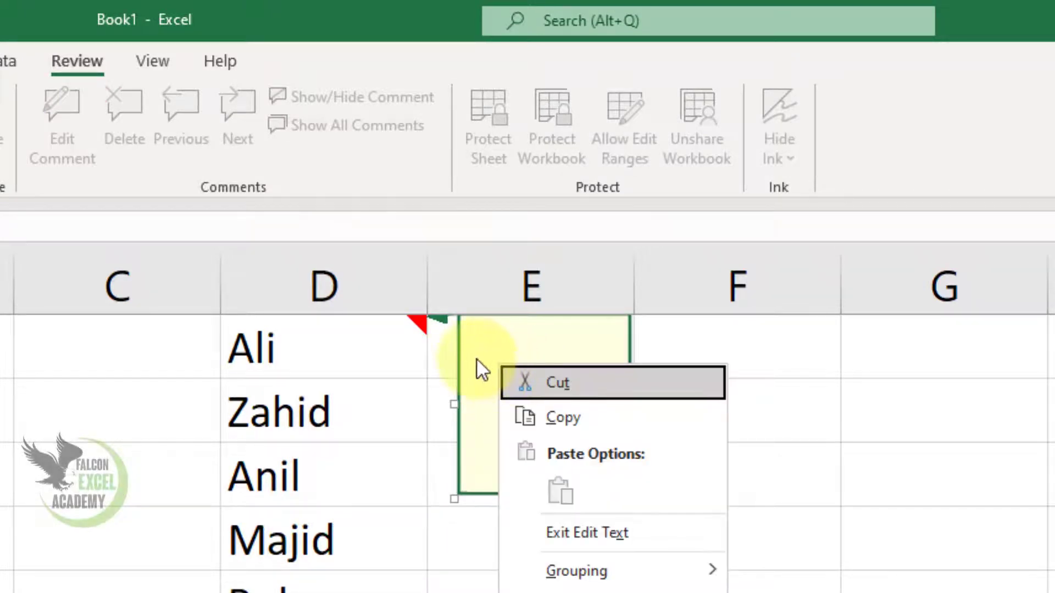
click(477, 359)
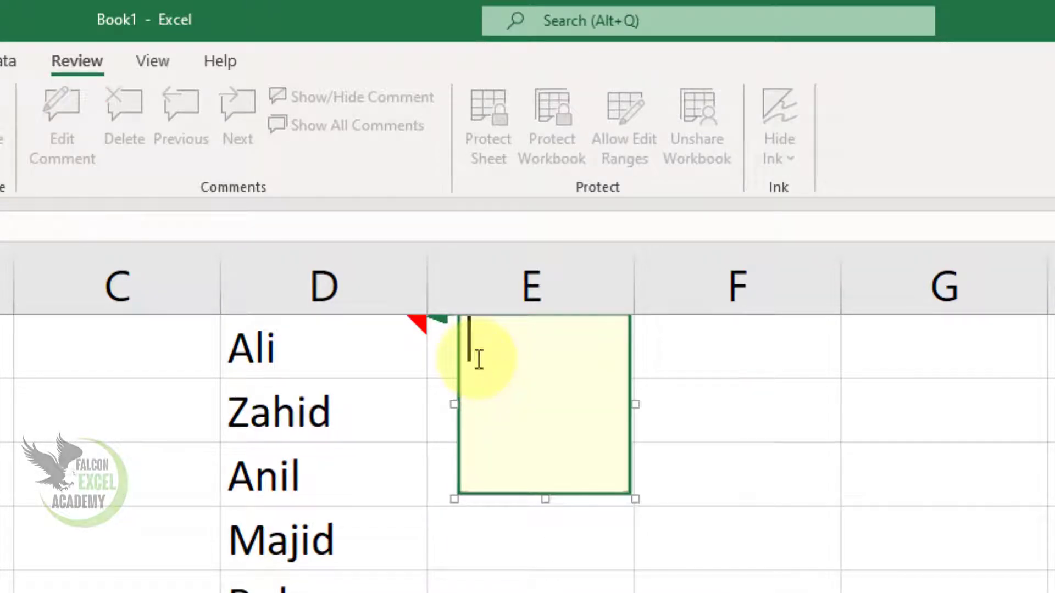
Open Fill Effects for the D1 comment from Format Comment's Colors and Lines fill colour
right_click(501, 492)
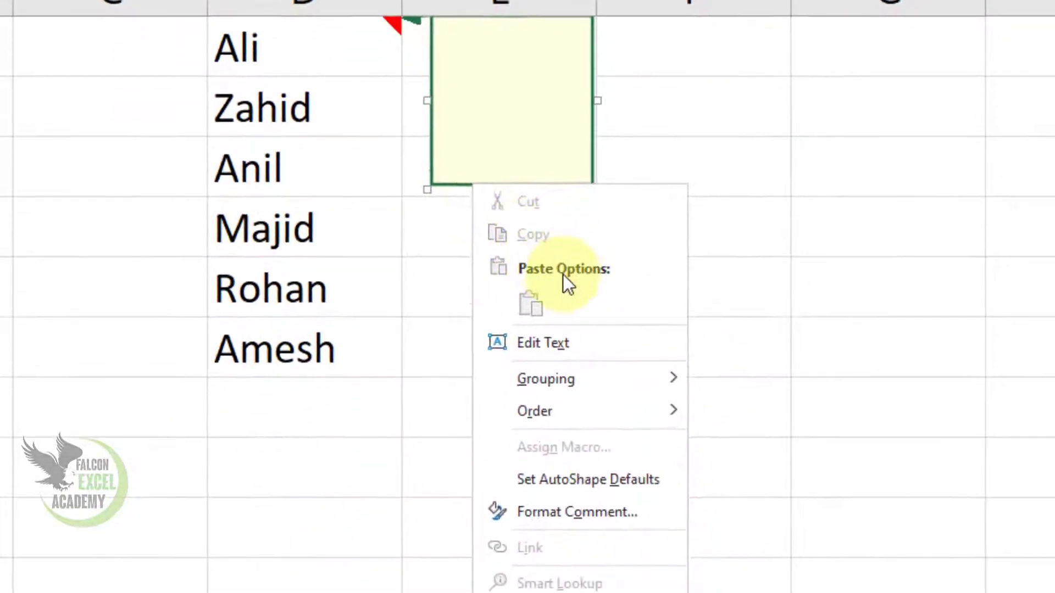
click(586, 493)
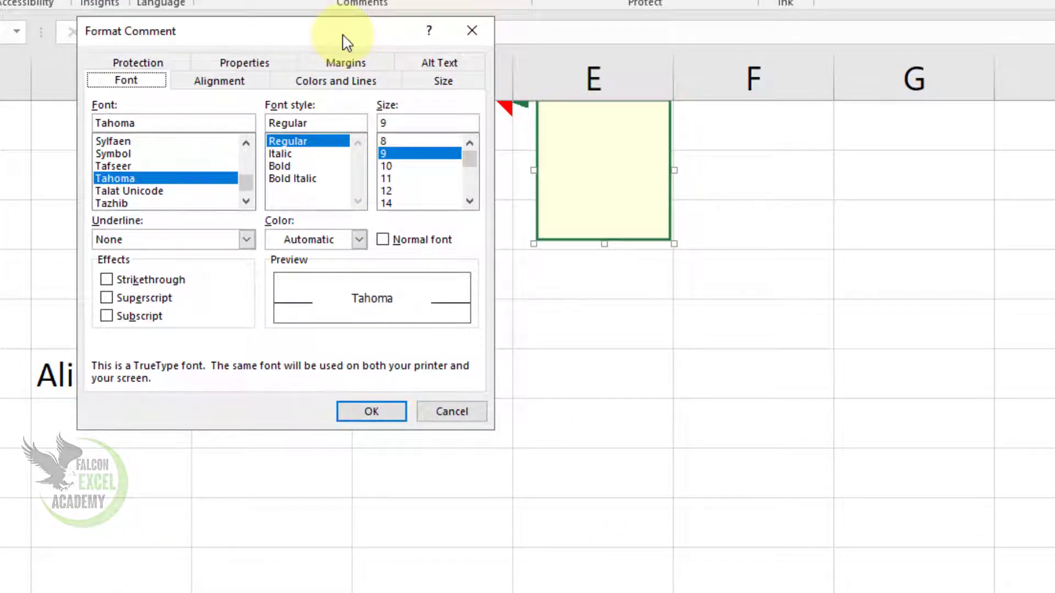
click(345, 82)
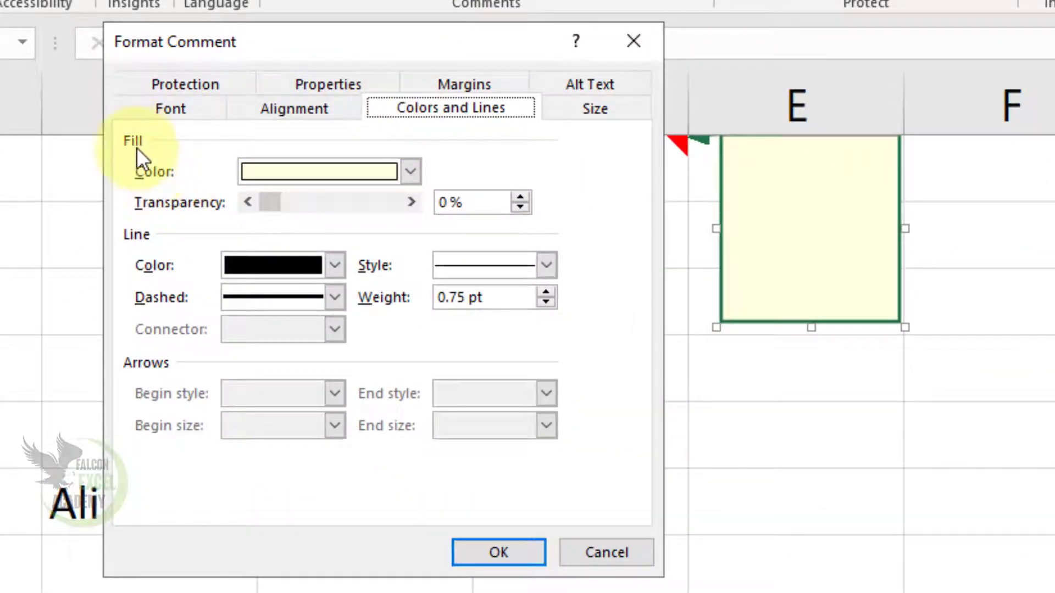
click(391, 173)
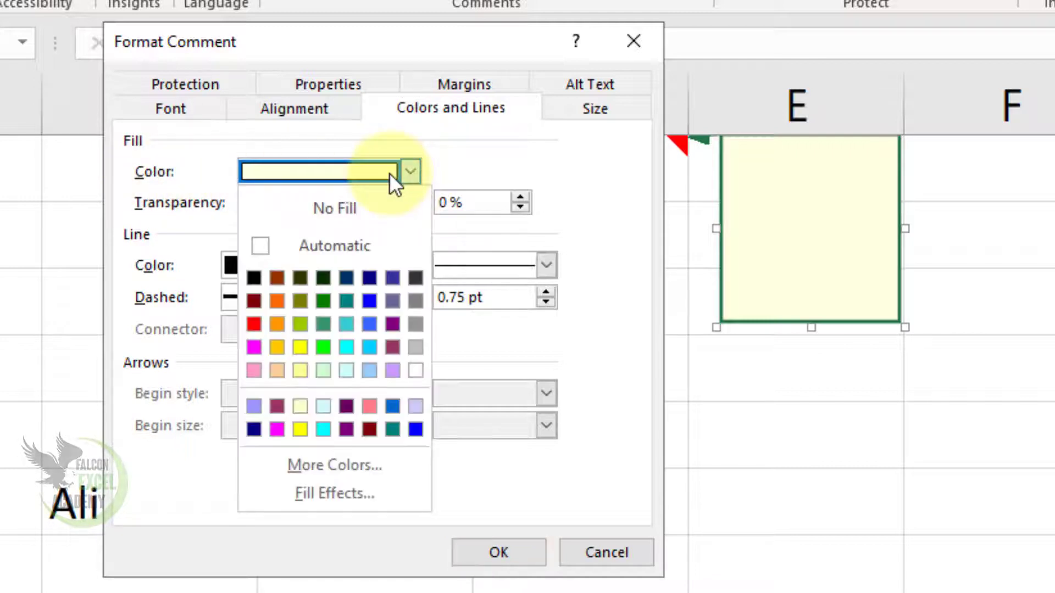
click(366, 496)
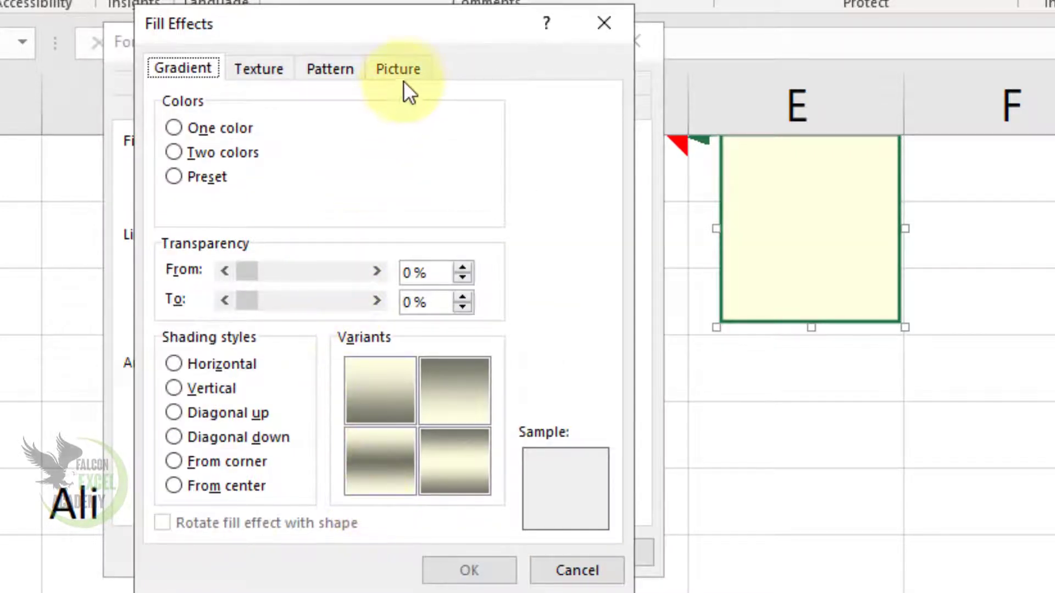
Fill the D1 comment box with photo 01 from Desktop\passport size images
click(403, 80)
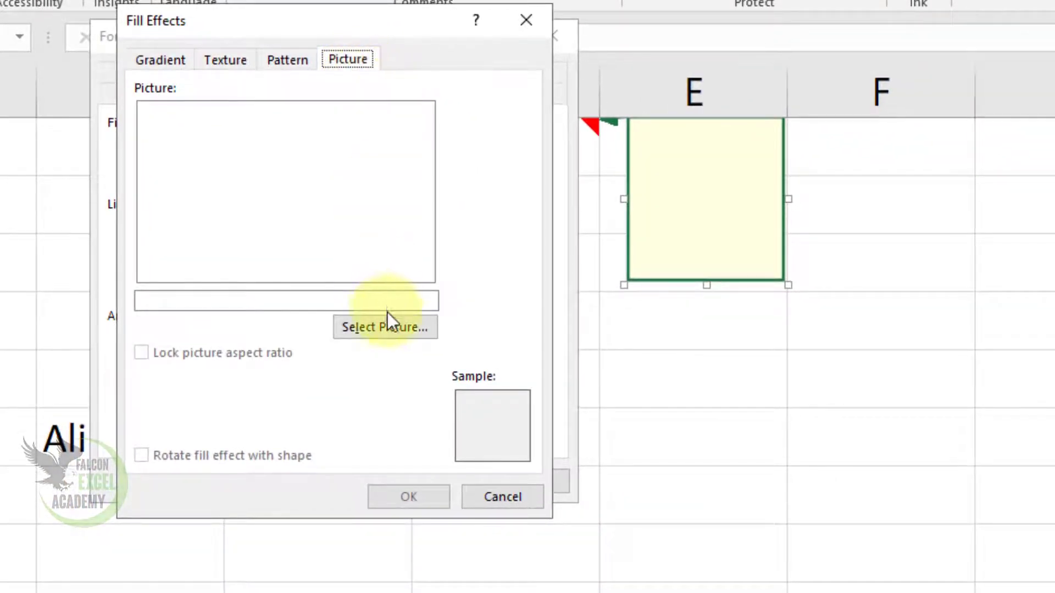
click(390, 325)
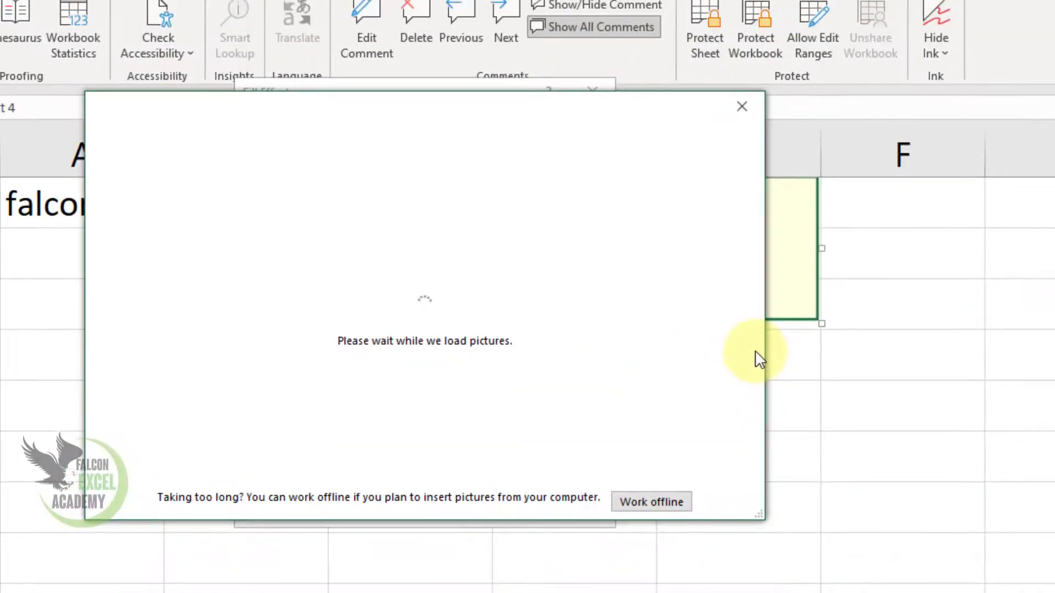
click(654, 502)
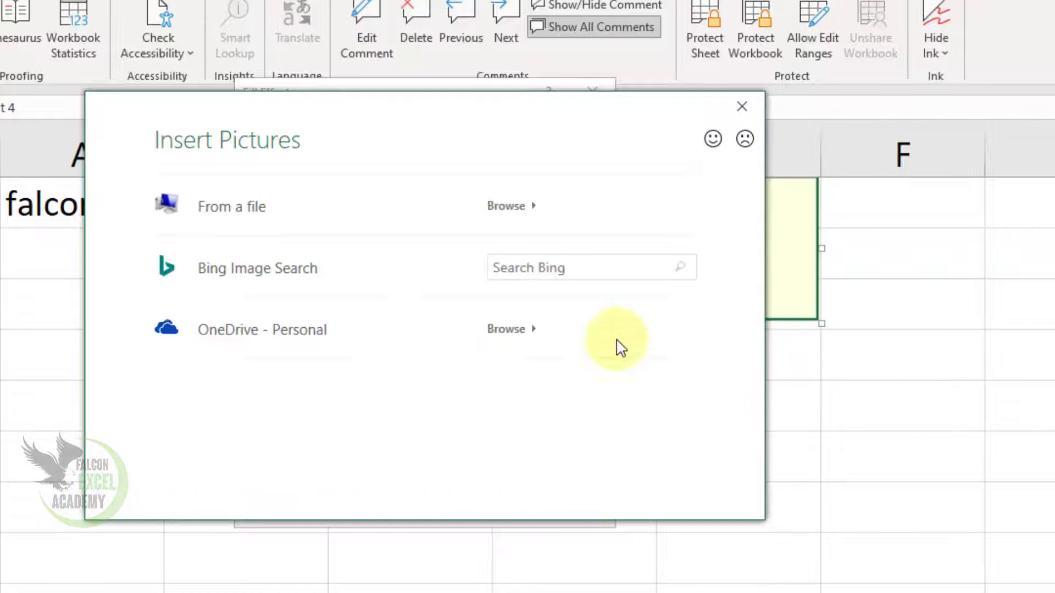
click(206, 226)
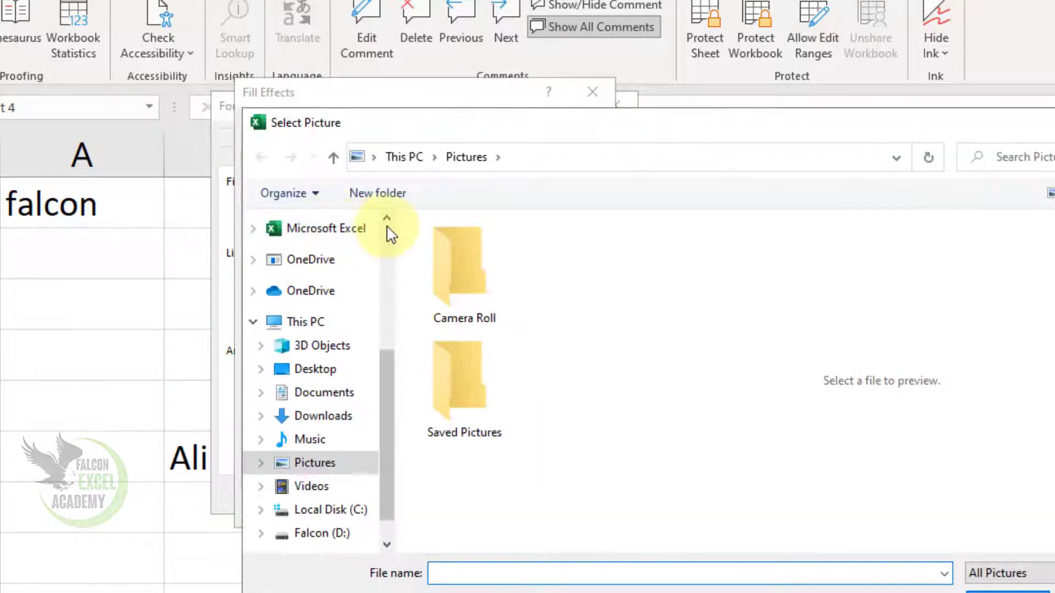
drag(387, 404, 400, 242)
click(319, 268)
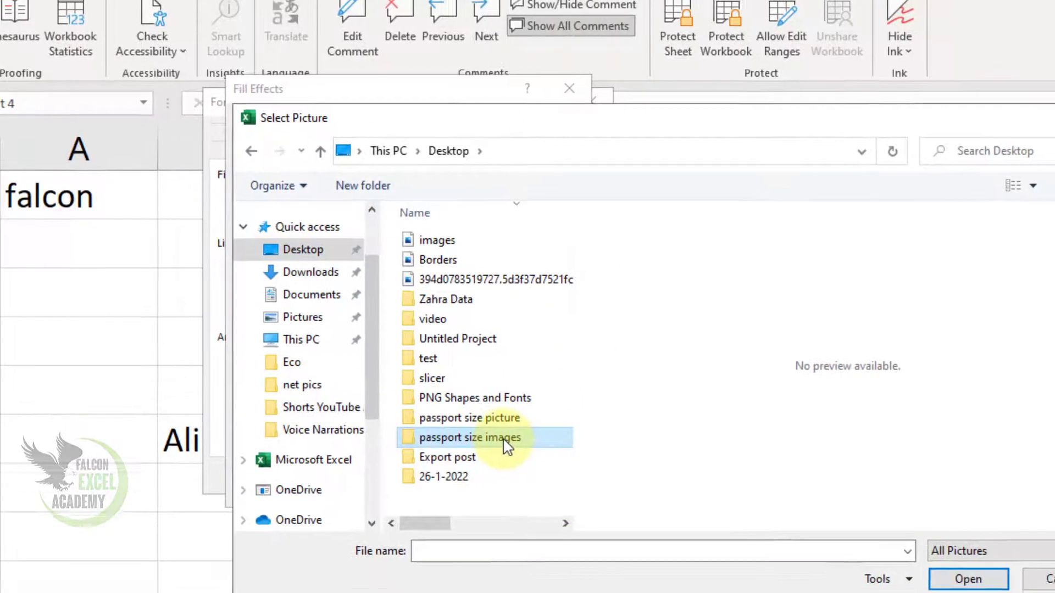
double_click(528, 465)
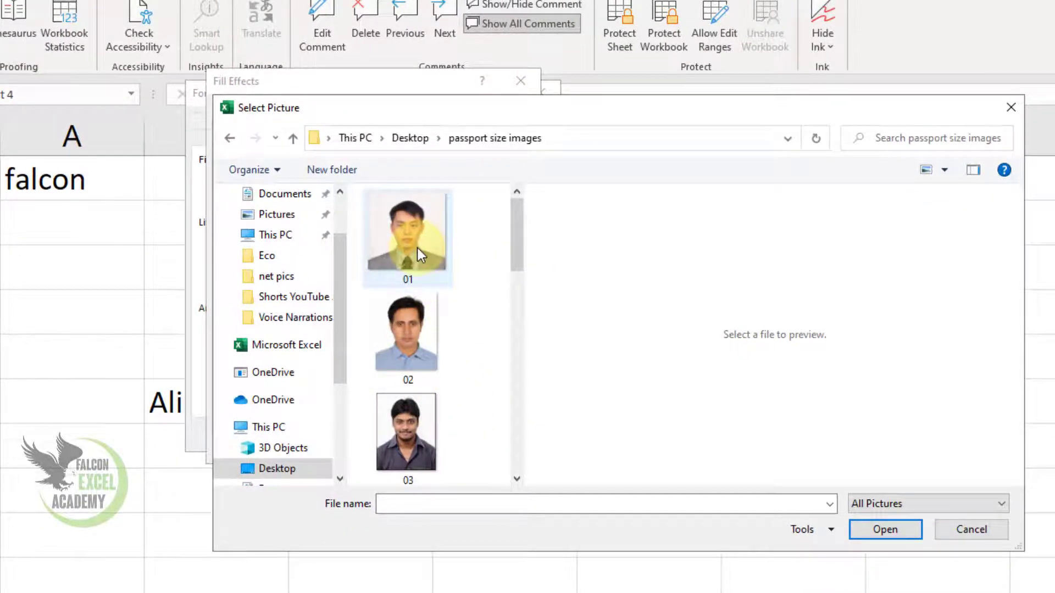
click(417, 248)
click(883, 529)
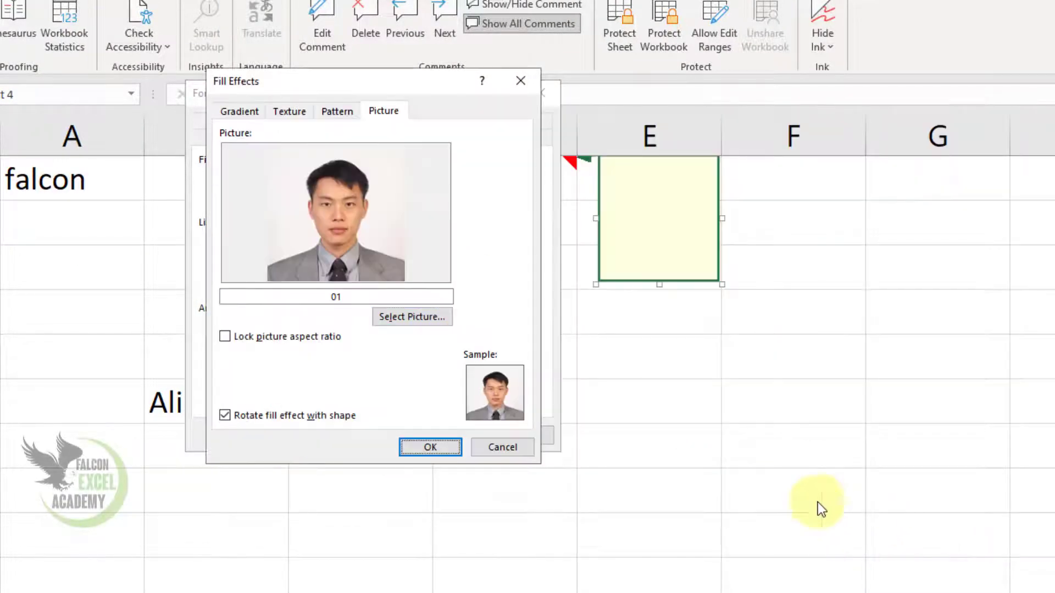
click(438, 439)
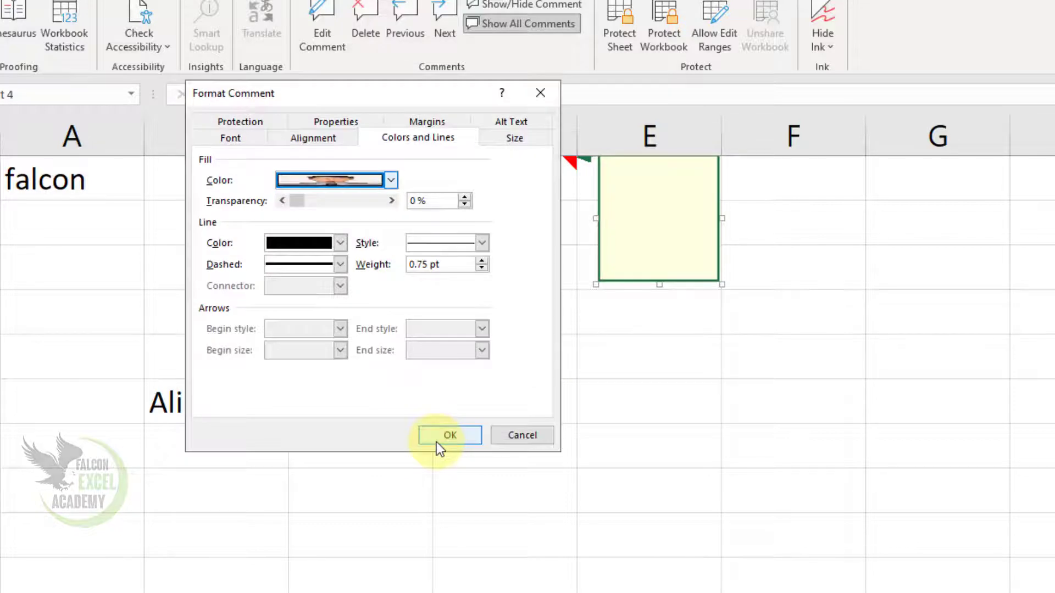
click(439, 436)
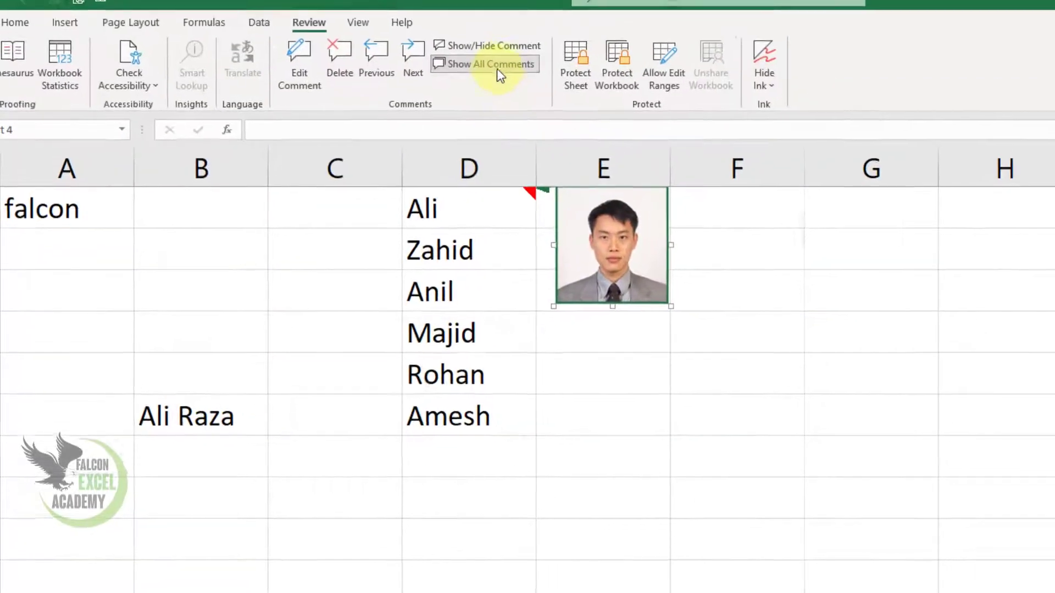
Turn off Show All Comments so D1's photo shows only on hover, then select D2
click(525, 23)
click(802, 398)
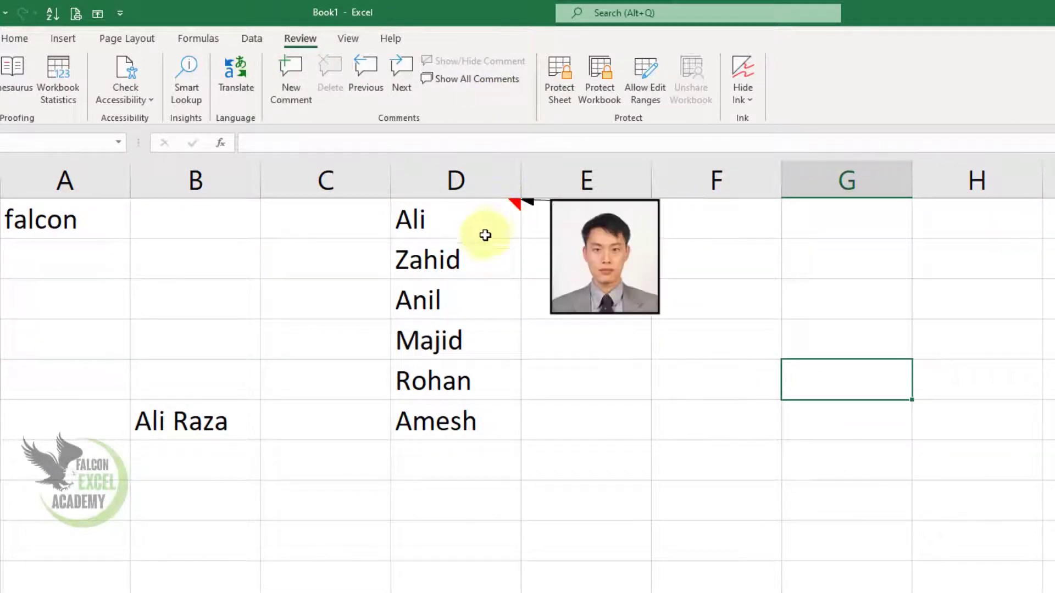
click(473, 263)
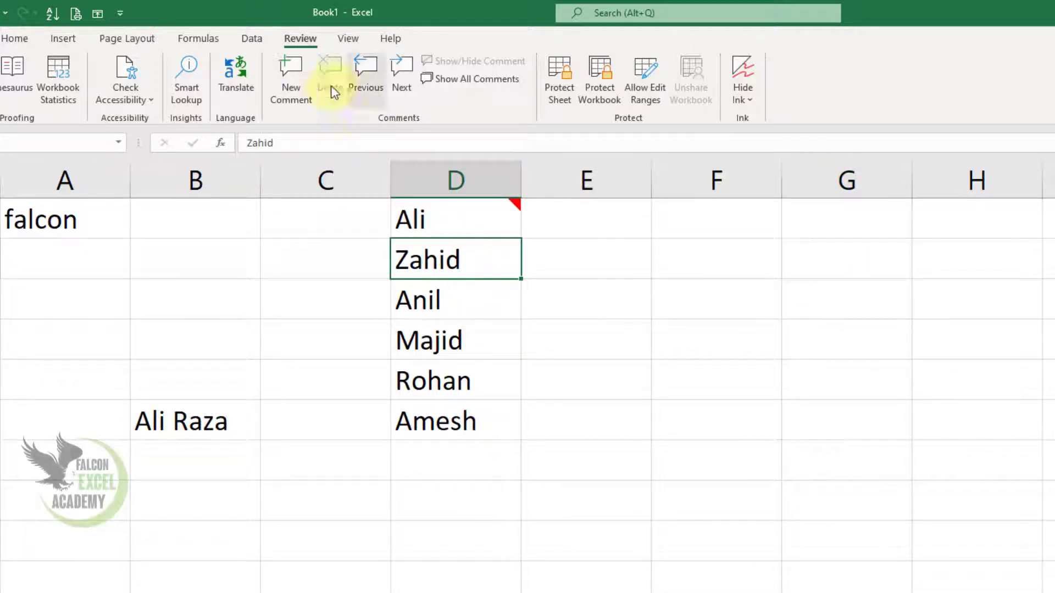
Add a narrow, empty comment to D2 with the author label deleted
click(294, 85)
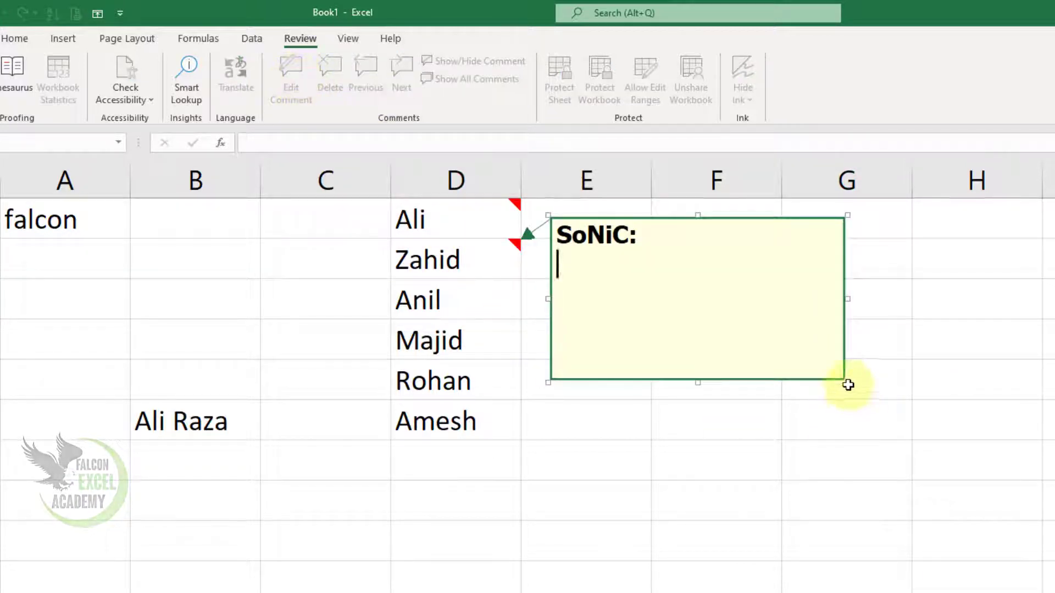
drag(846, 381, 669, 369)
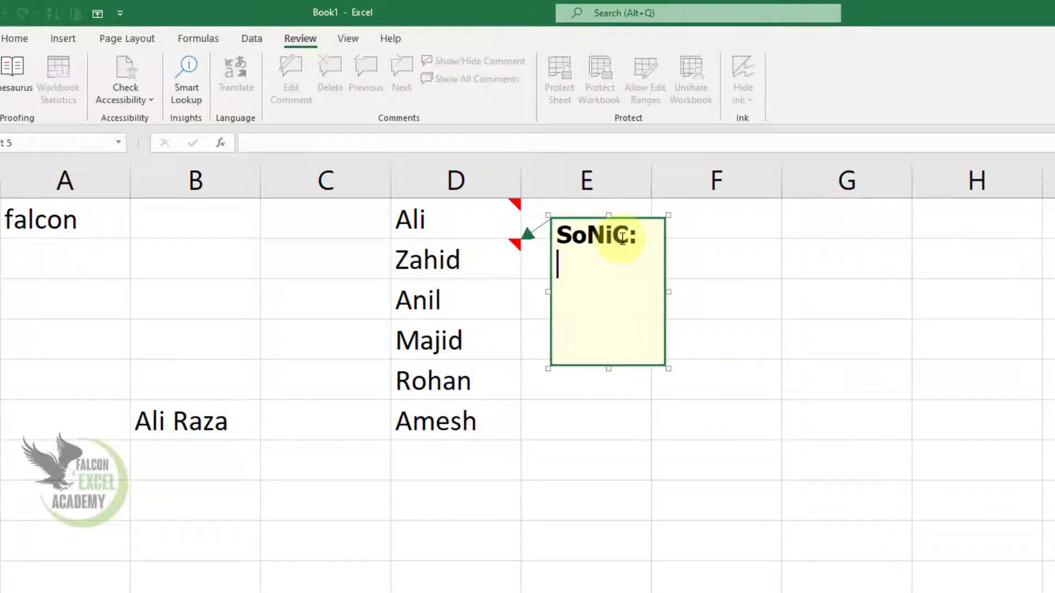
drag(637, 235, 527, 234)
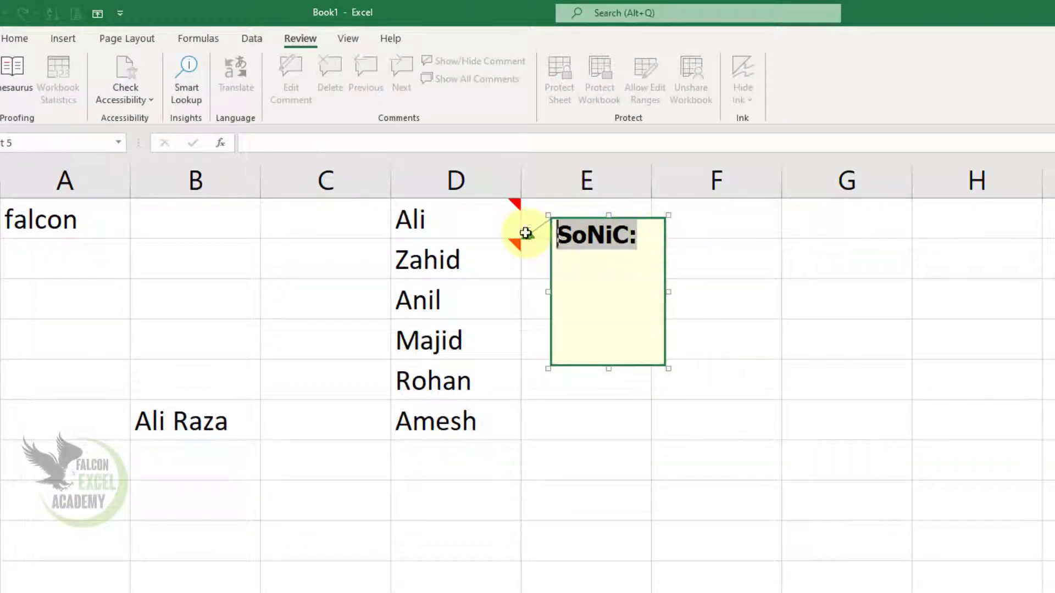
key(BackSpace)
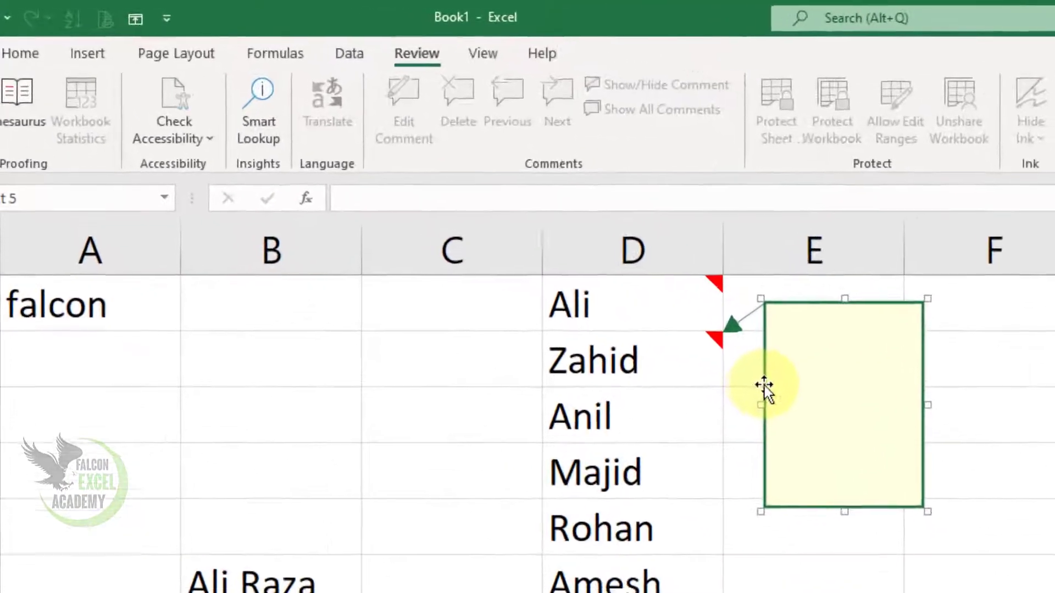
click(591, 301)
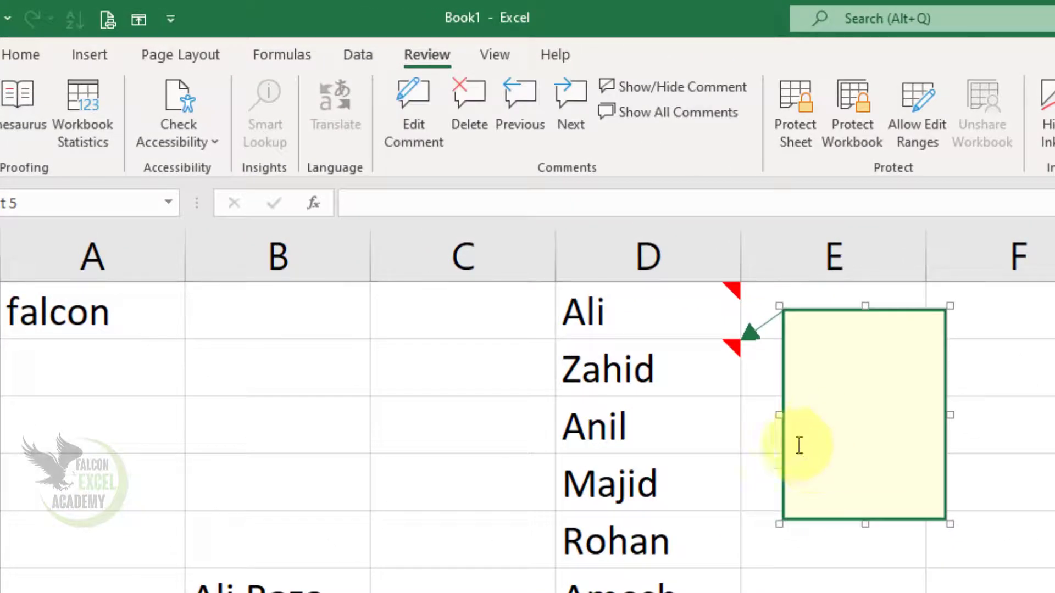
right_click(786, 368)
Fill the D2 comment box with photo 06, then select F5 so it hides
click(724, 548)
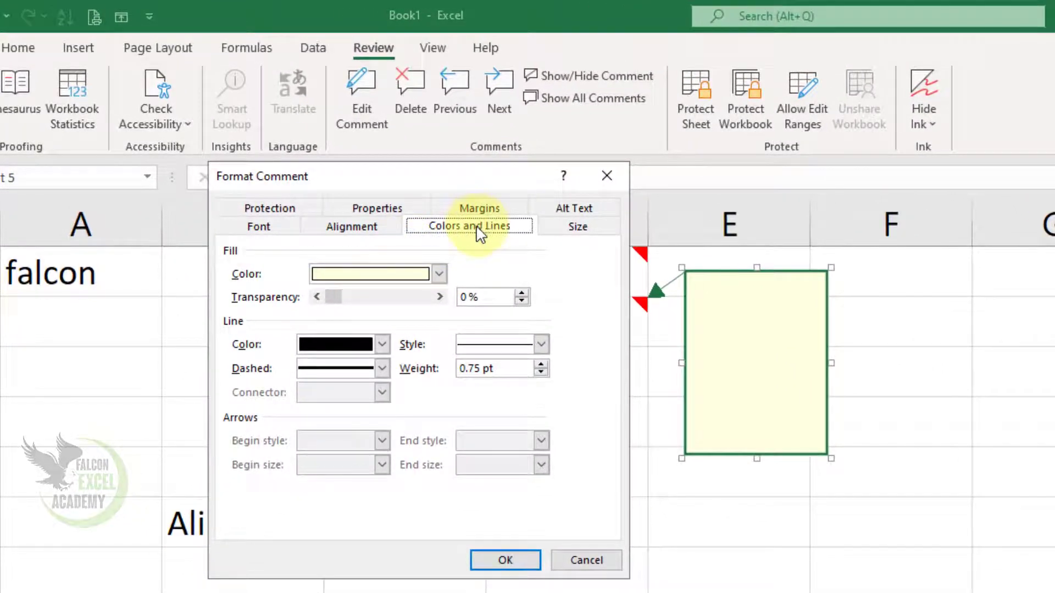
click(400, 275)
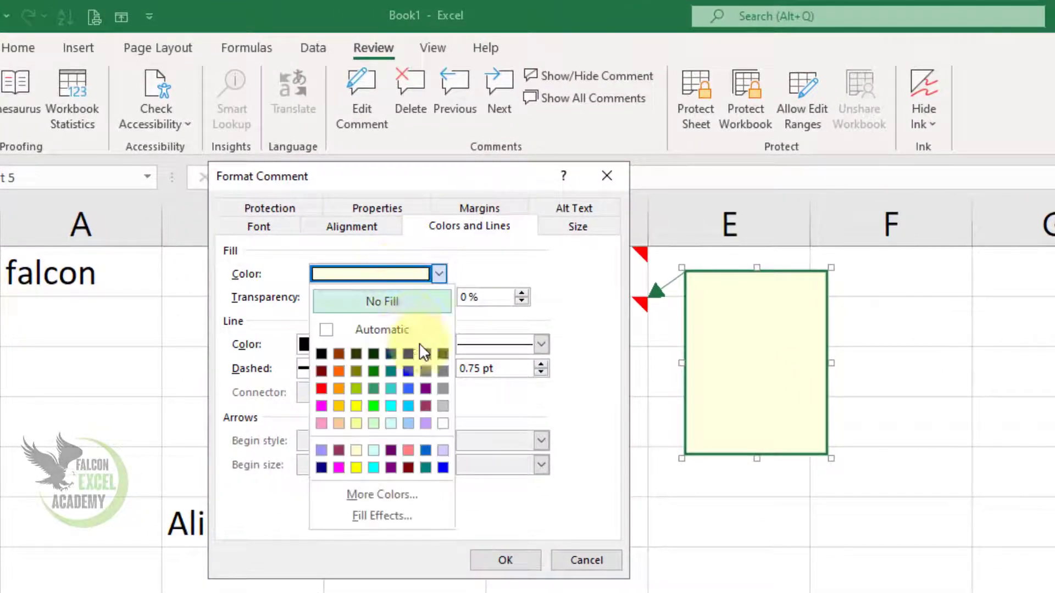
click(418, 516)
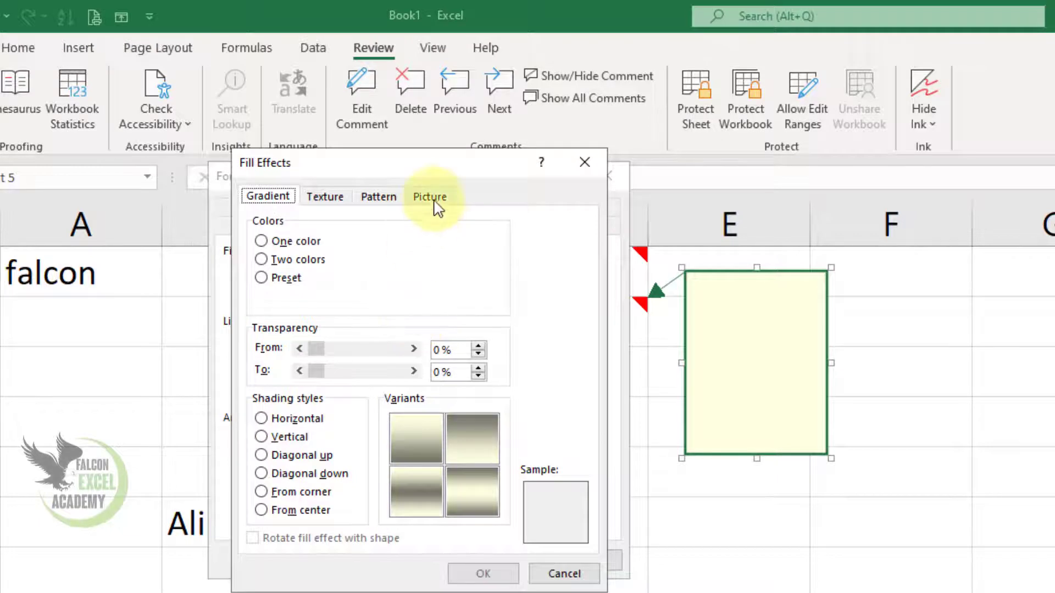
click(430, 197)
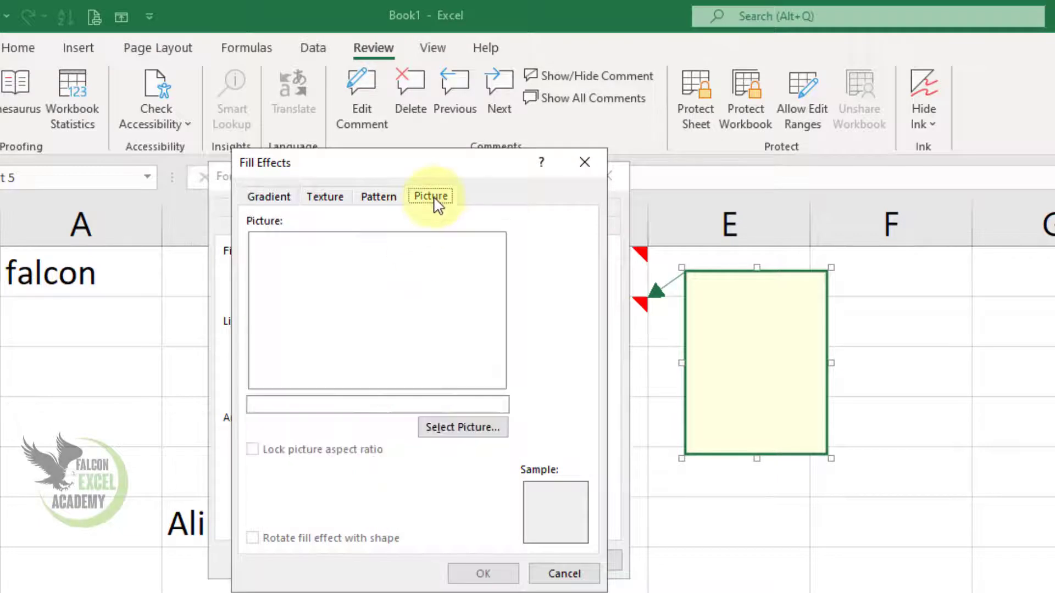
click(490, 431)
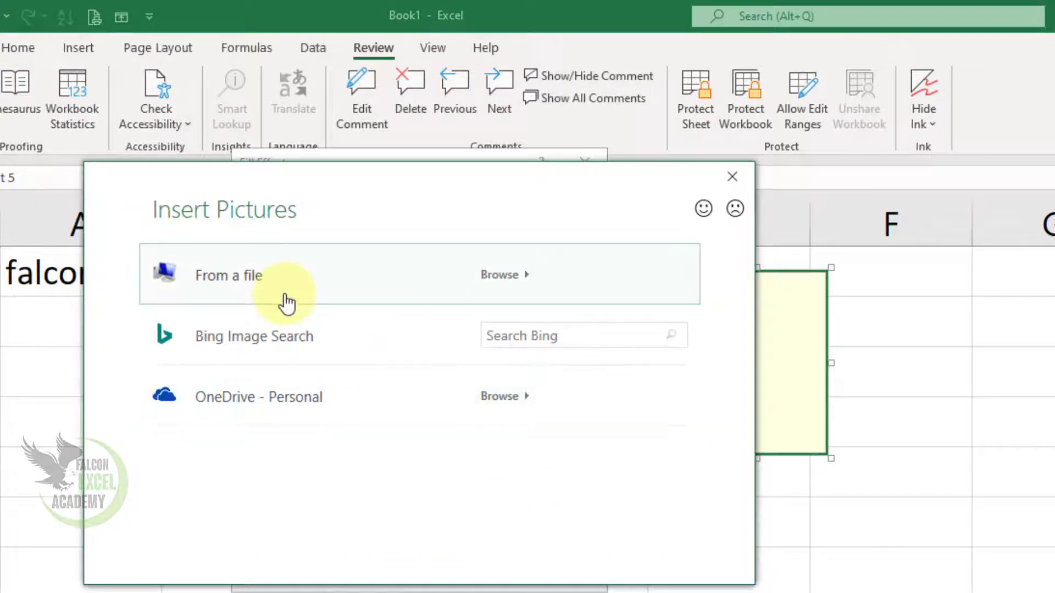
click(287, 304)
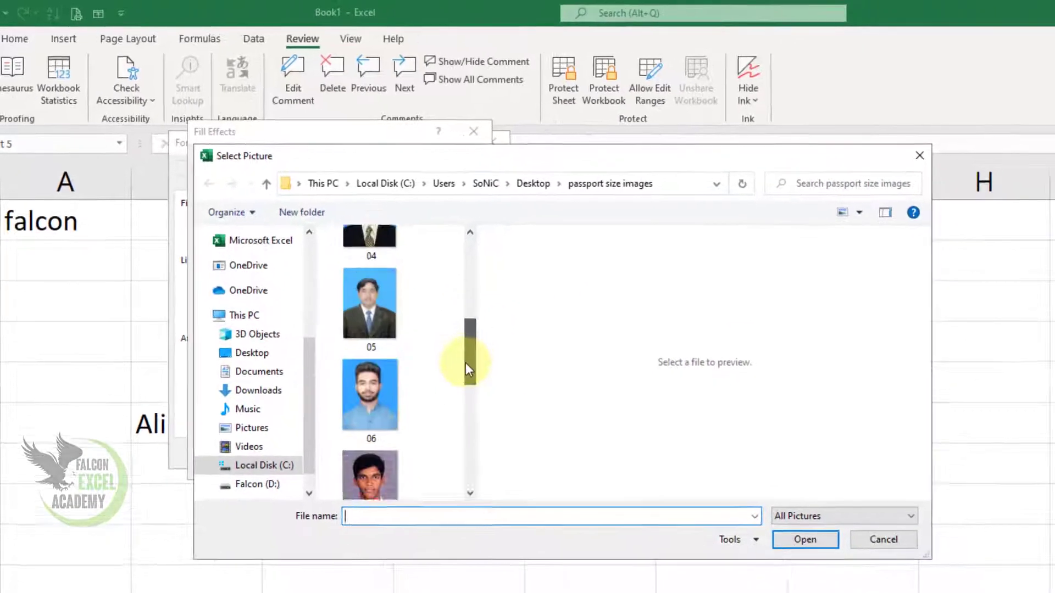
drag(563, 328, 467, 362)
click(361, 349)
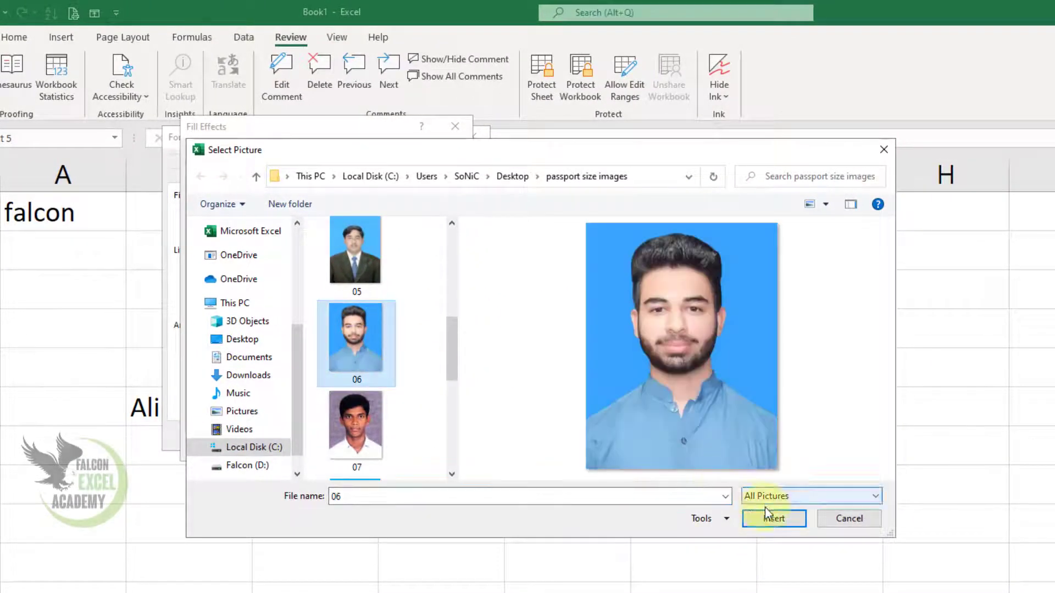
click(770, 519)
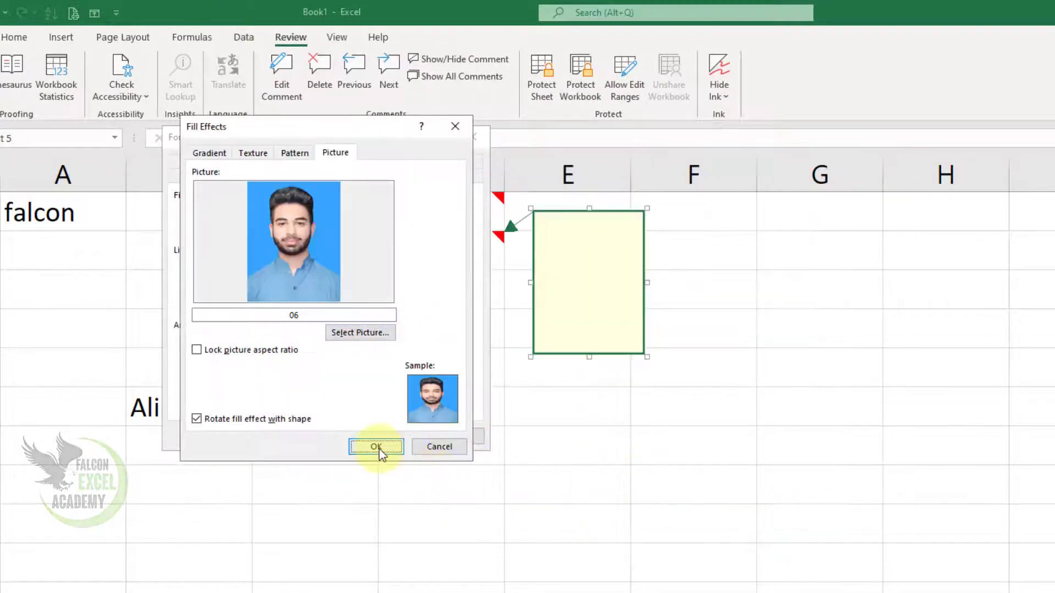
click(376, 447)
click(393, 436)
mouse_move(424, 252)
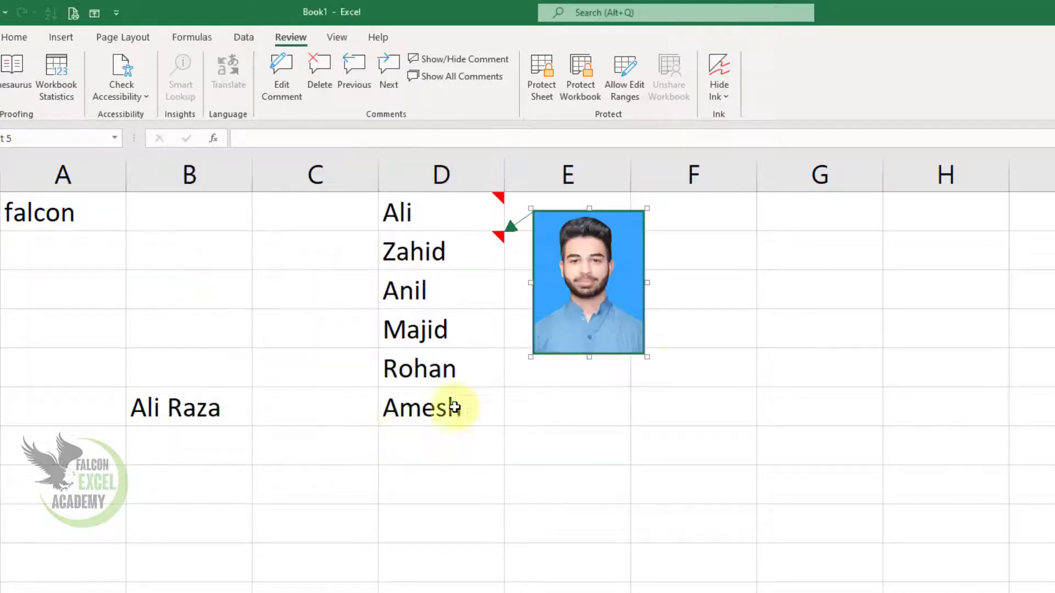
click(694, 367)
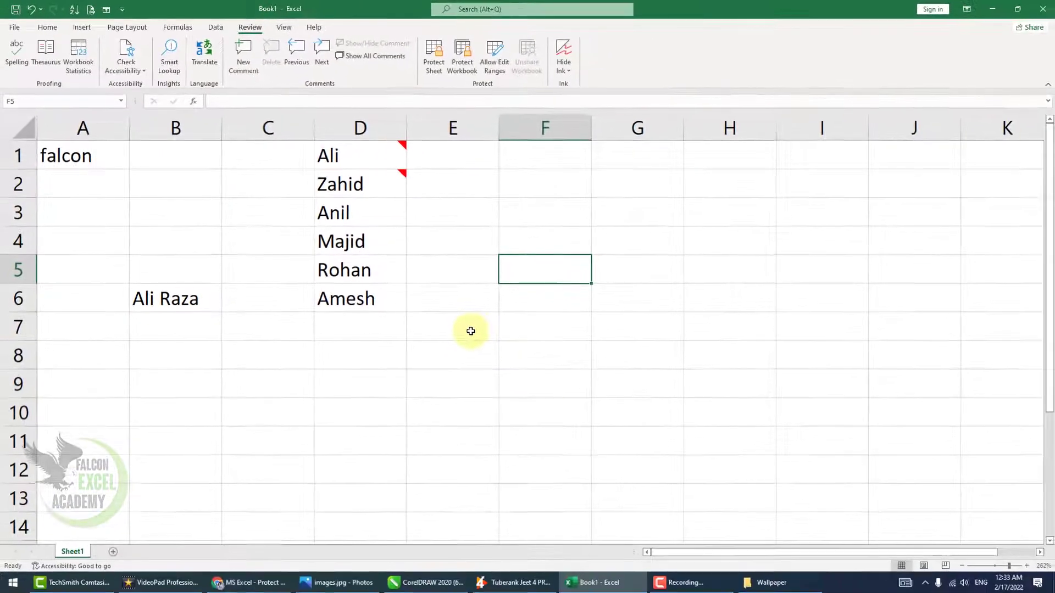
Protect Sheet1 with a password, re-entering it to confirm
click(471, 331)
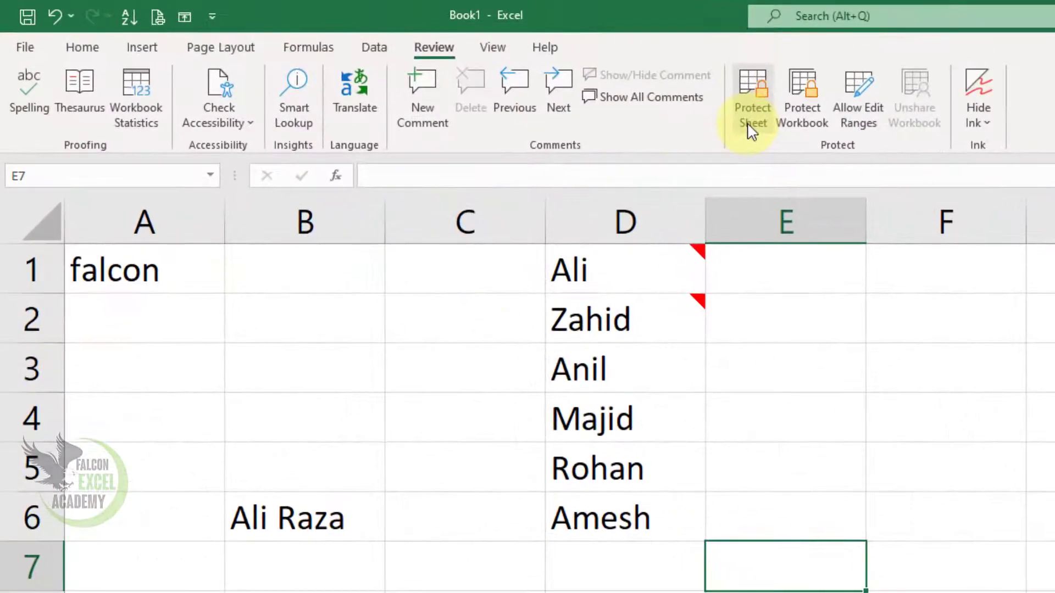
click(433, 69)
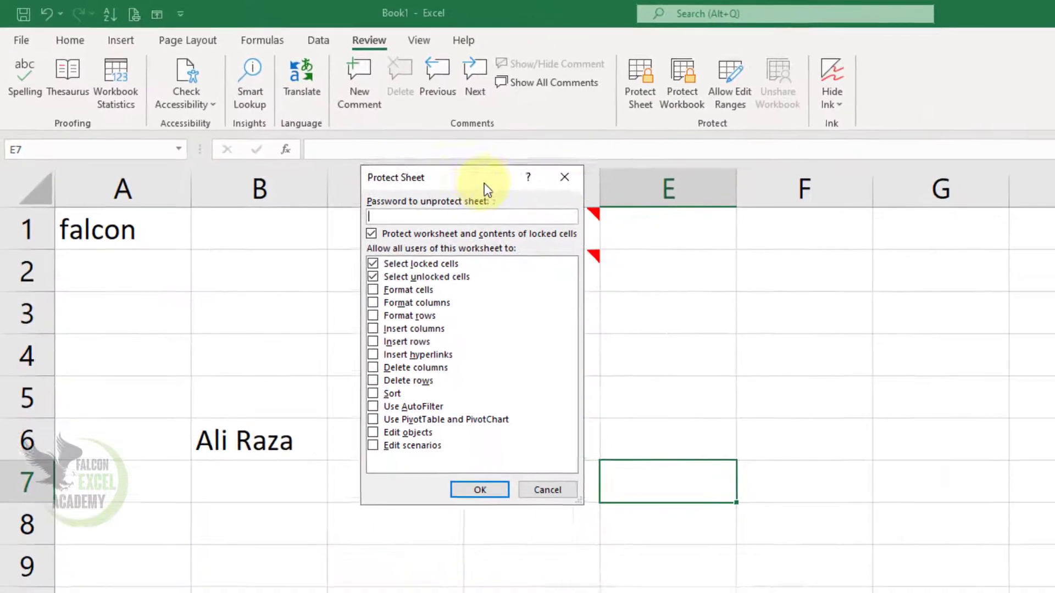
drag(462, 215, 878, 243)
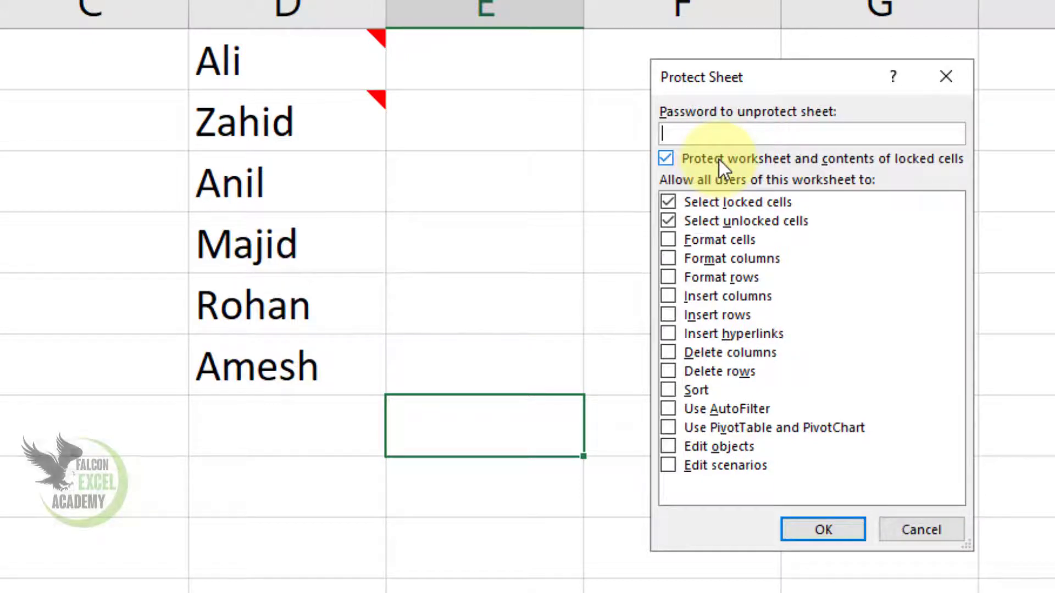
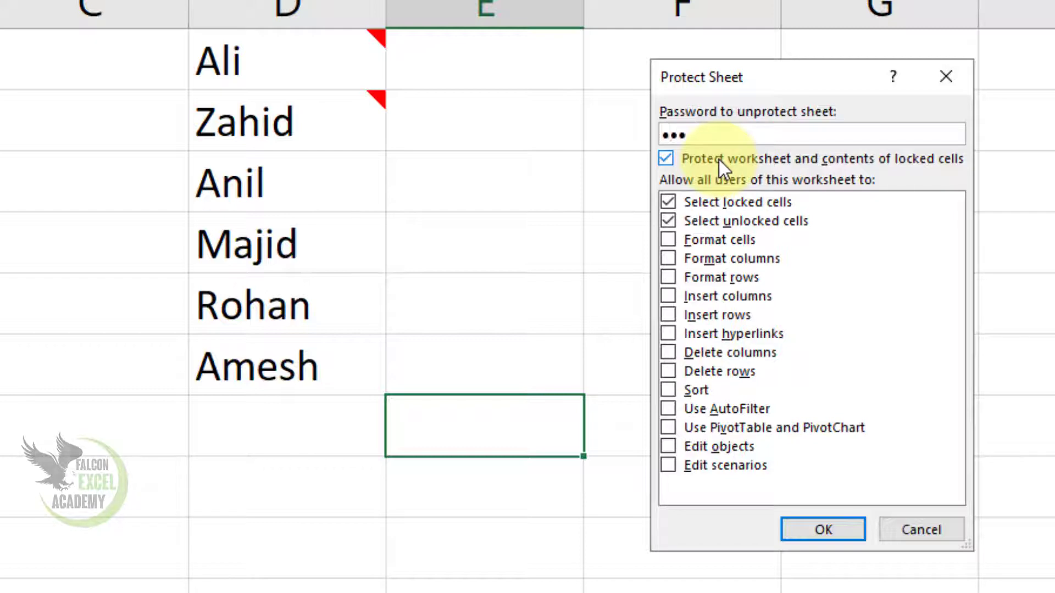
click(812, 528)
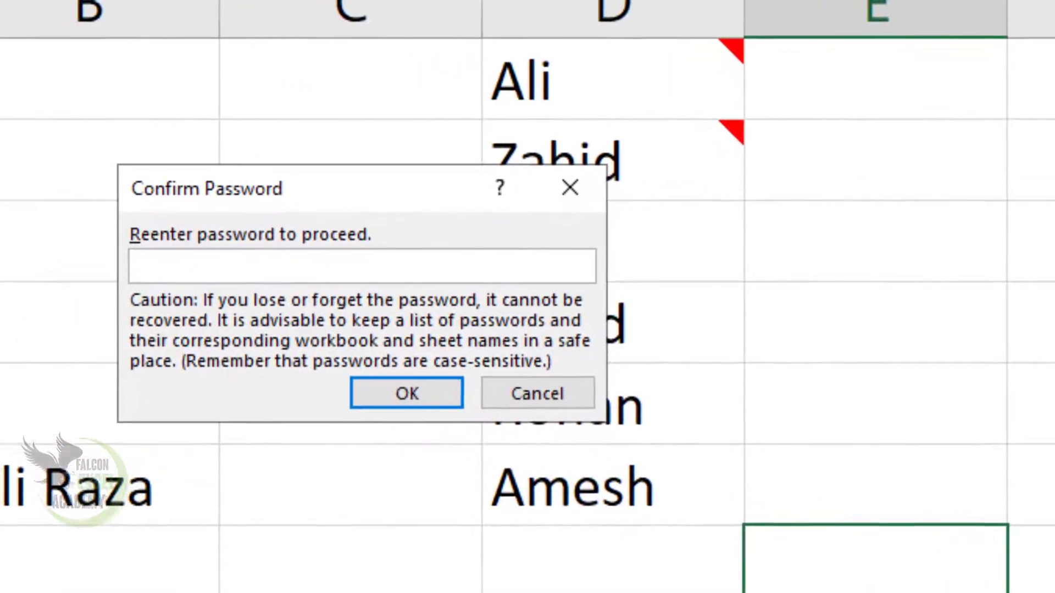
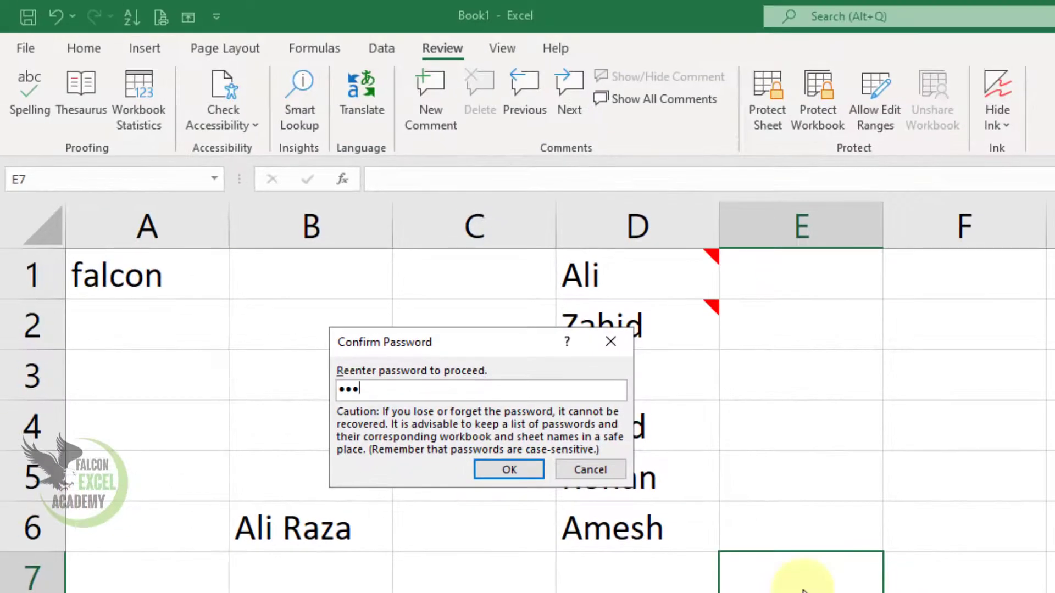
click(506, 470)
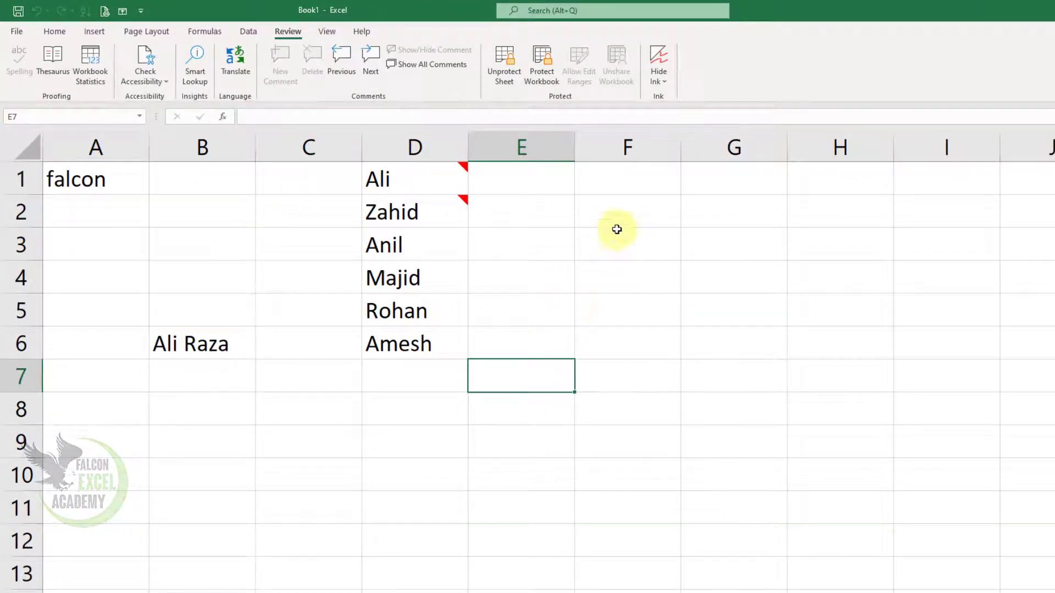
Try clearing C3:F7 and editing E4 to confirm the protected-sheet warning appears
mouse_move(615, 229)
mouse_down()
mouse_move(560, 273)
mouse_move(327, 380)
mouse_up()
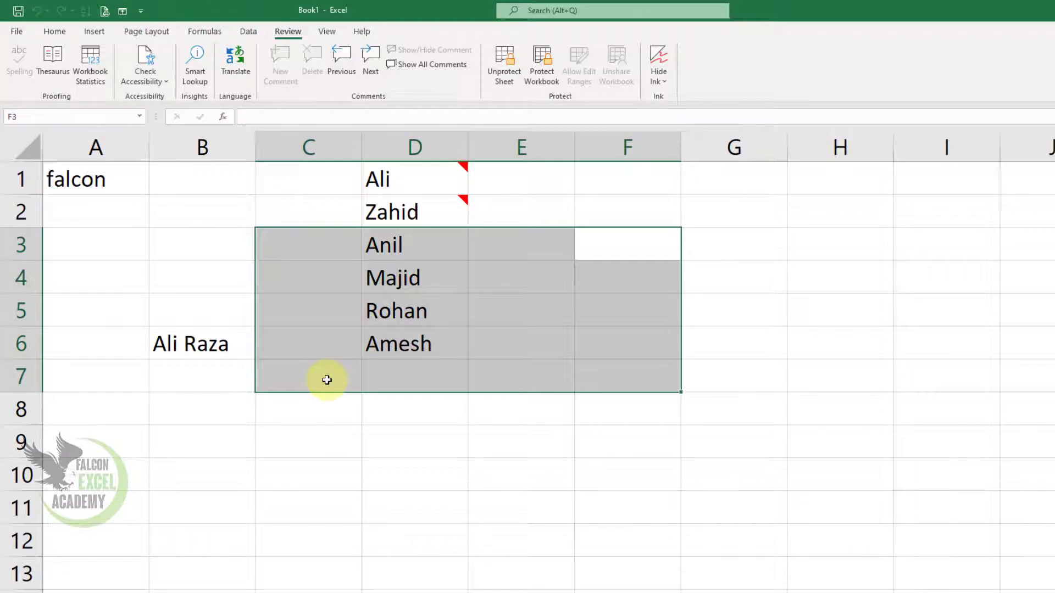
key(Delete)
click(609, 371)
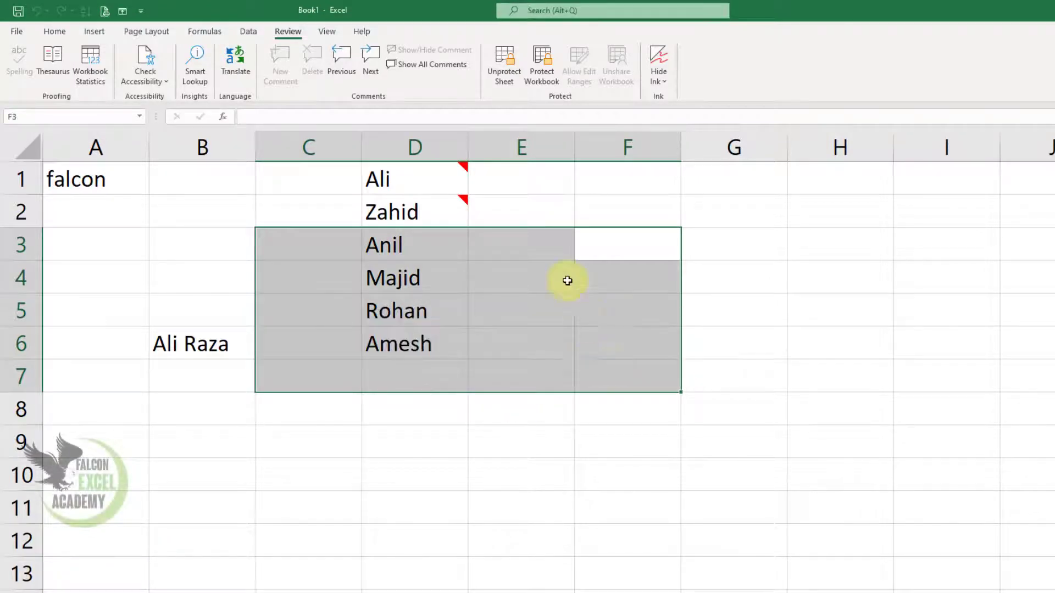
click(567, 281)
double_click(568, 281)
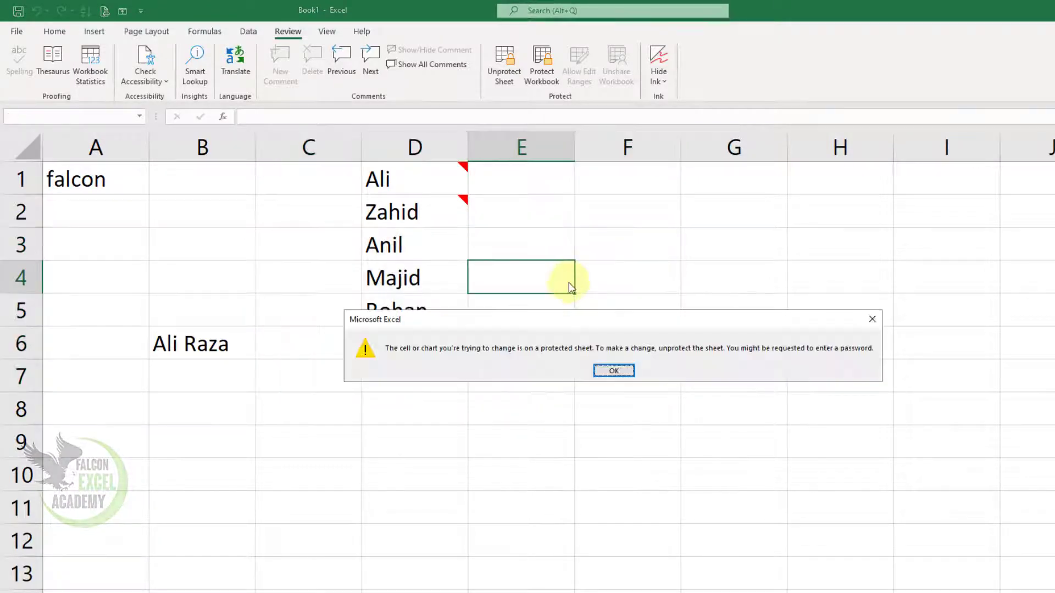
click(613, 368)
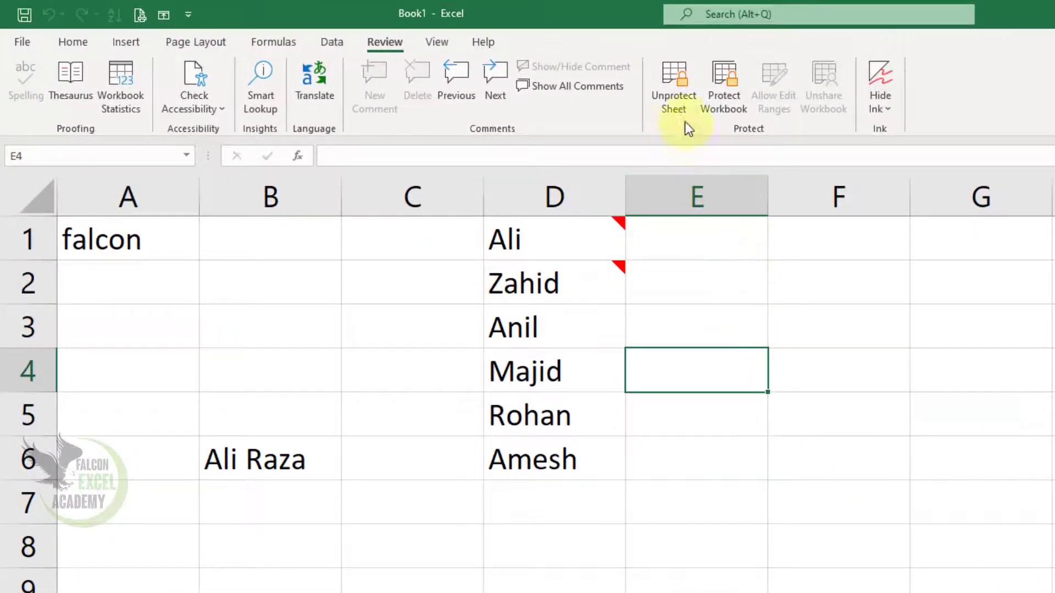
Unprotect the sheet using its password
click(685, 122)
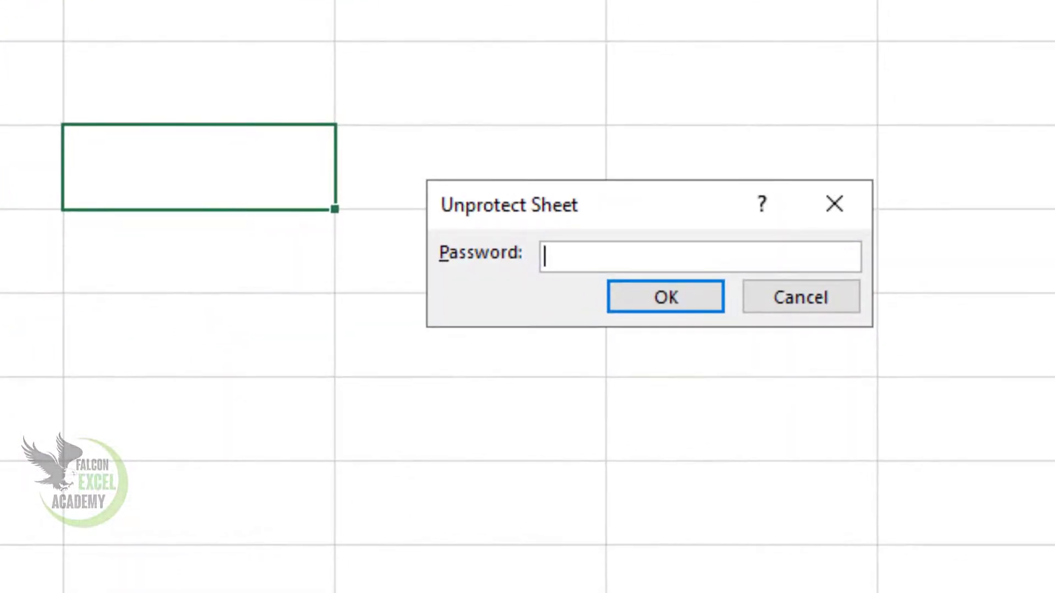
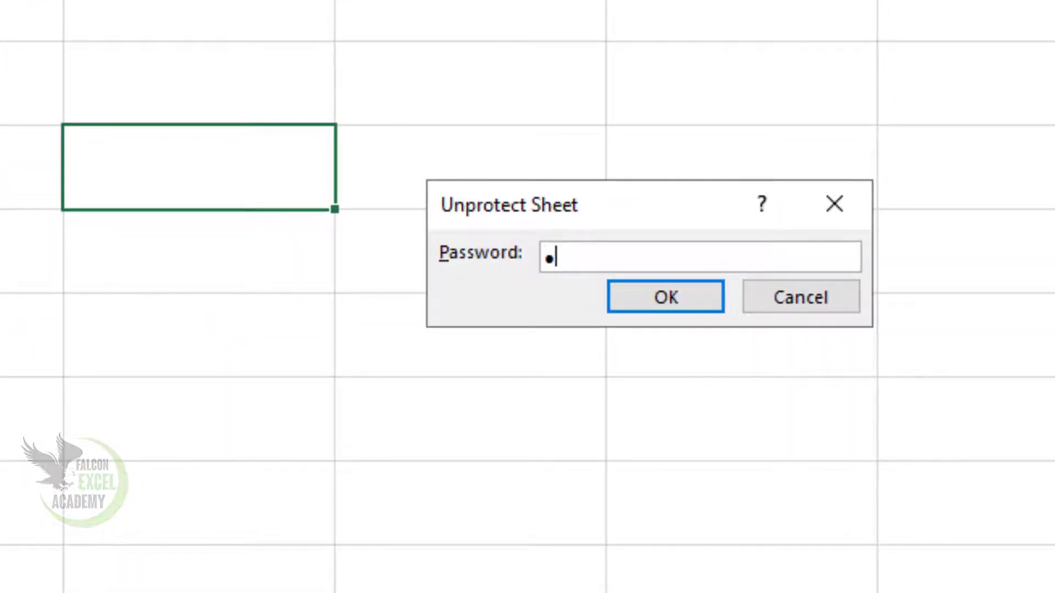
key(Return)
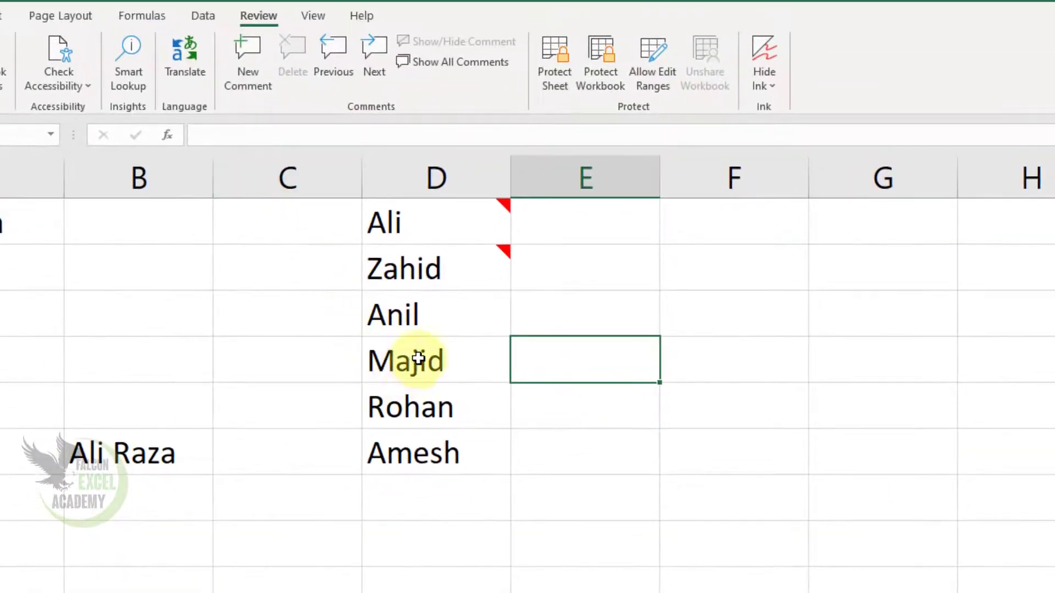
Clear Majid, Rohan and Amesh from column D and enter asad in D4
drag(412, 360, 419, 437)
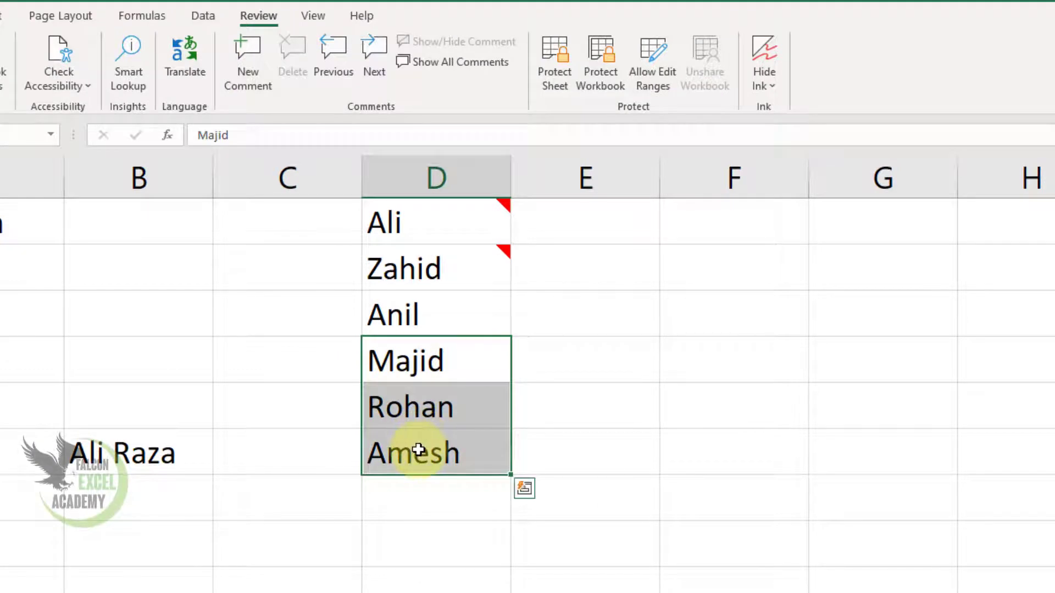
key(Delete)
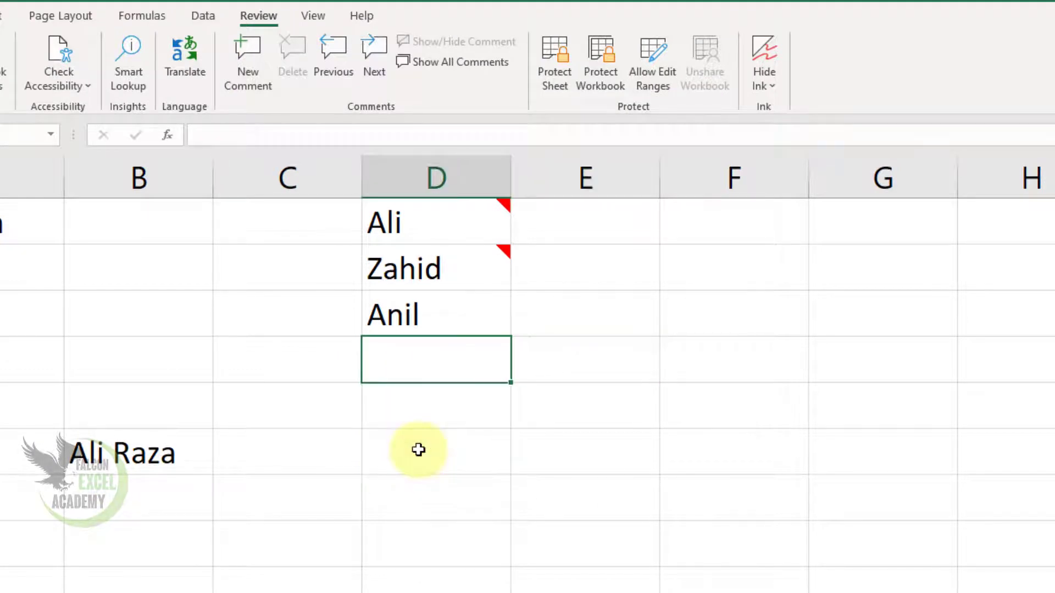
text(asad)
key(Return)
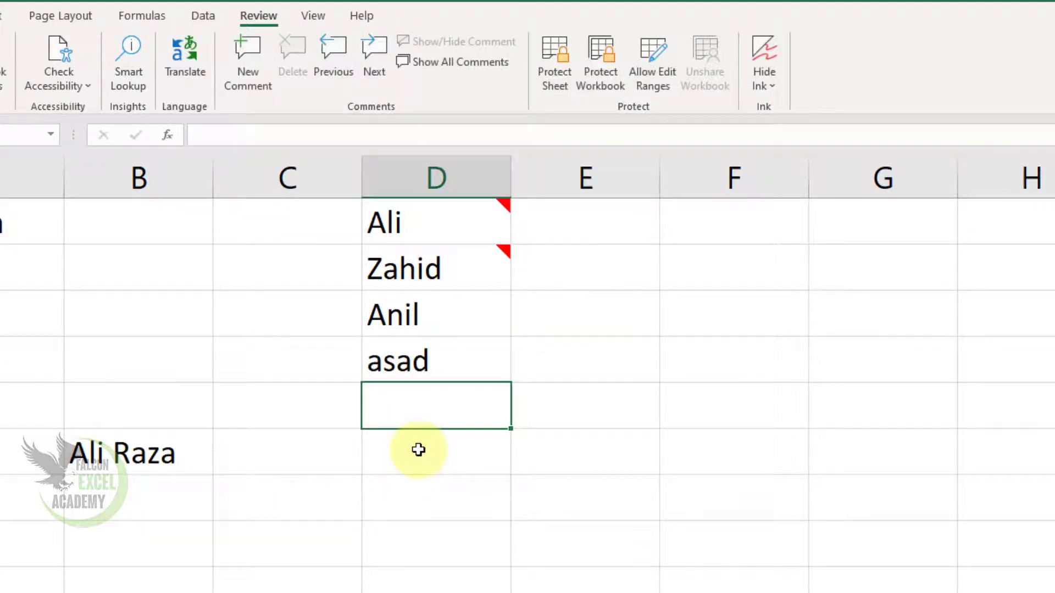
key(Right)
key(Right)
key(Down)
key(Down)
key(Down)
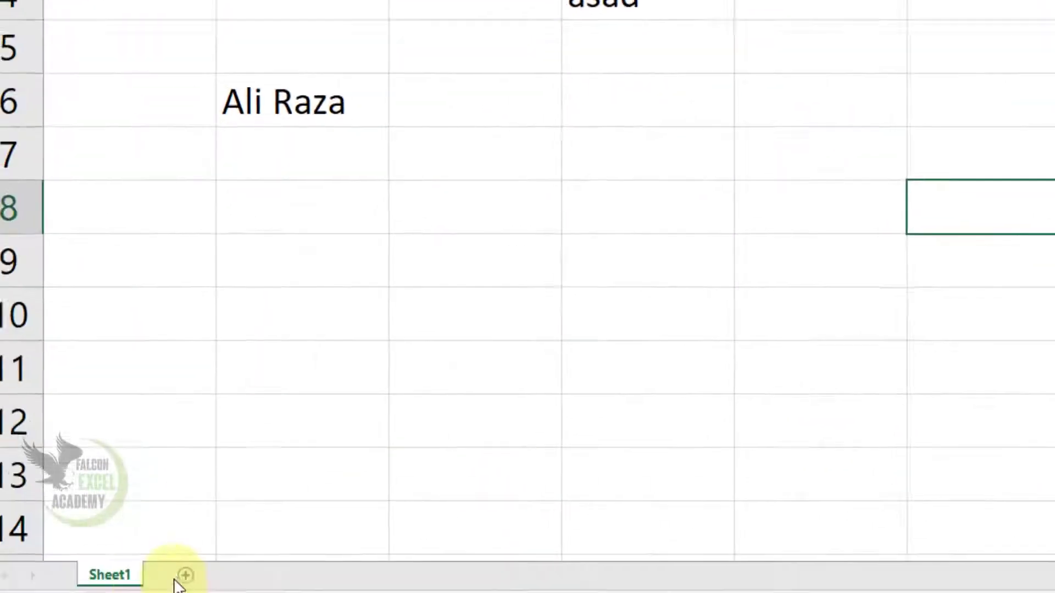
Add a blank Sheet2, then return to Sheet1 and dismiss its tab options
click(216, 512)
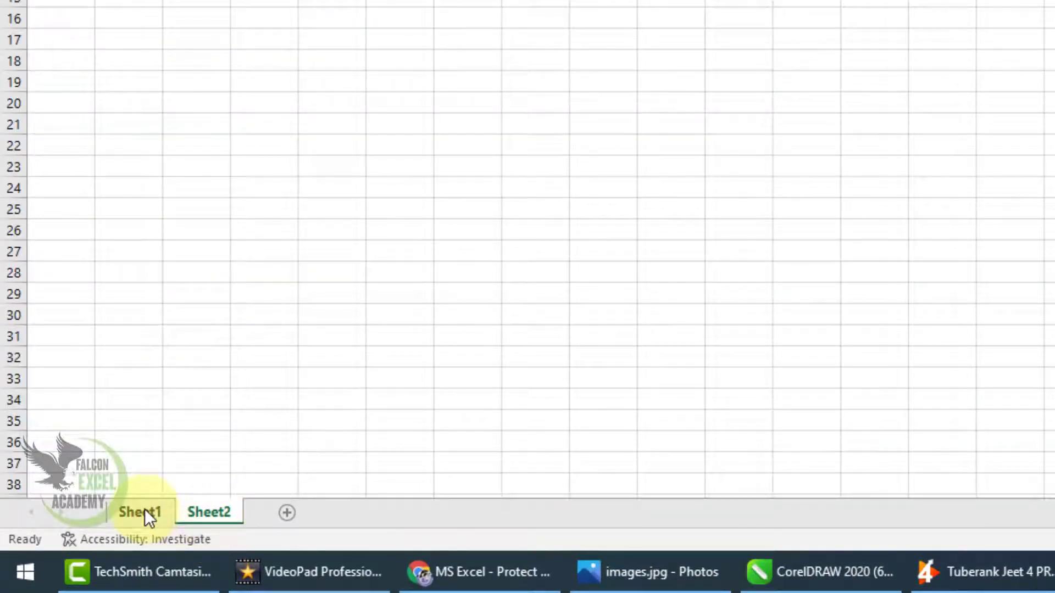
click(144, 509)
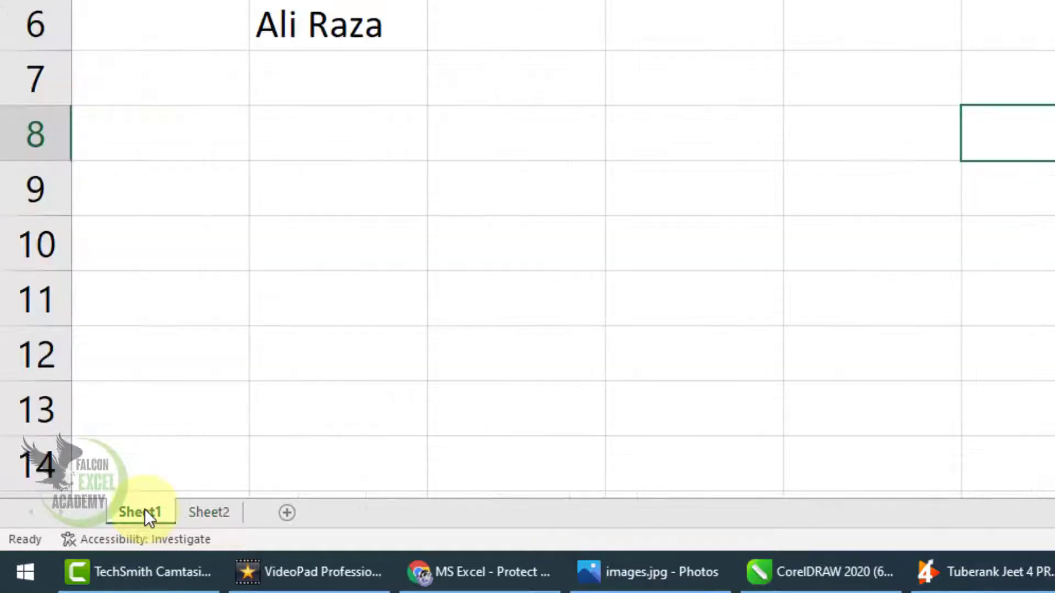
right_click(144, 508)
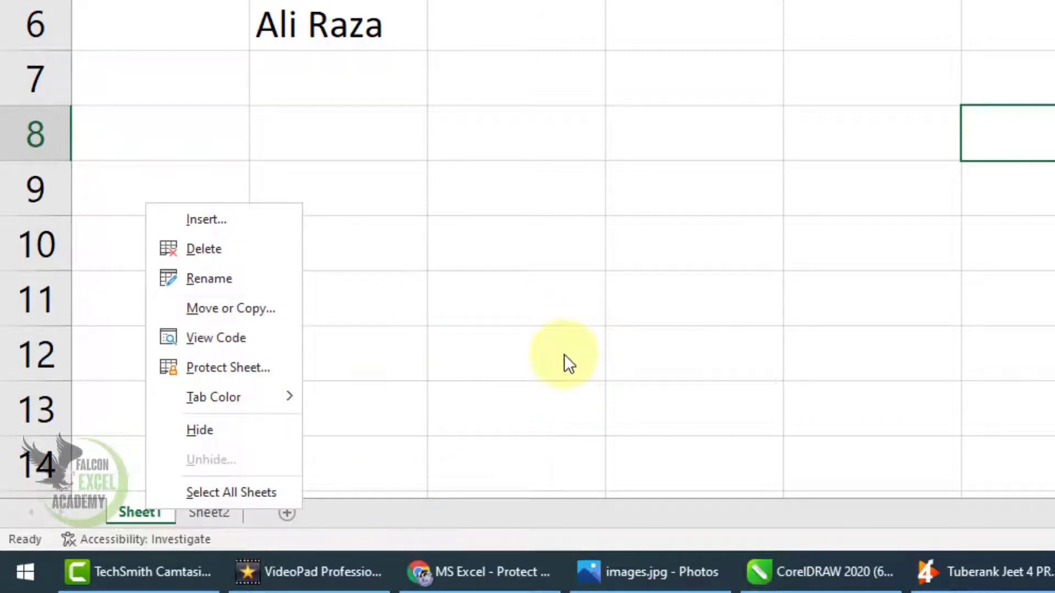
key(Escape)
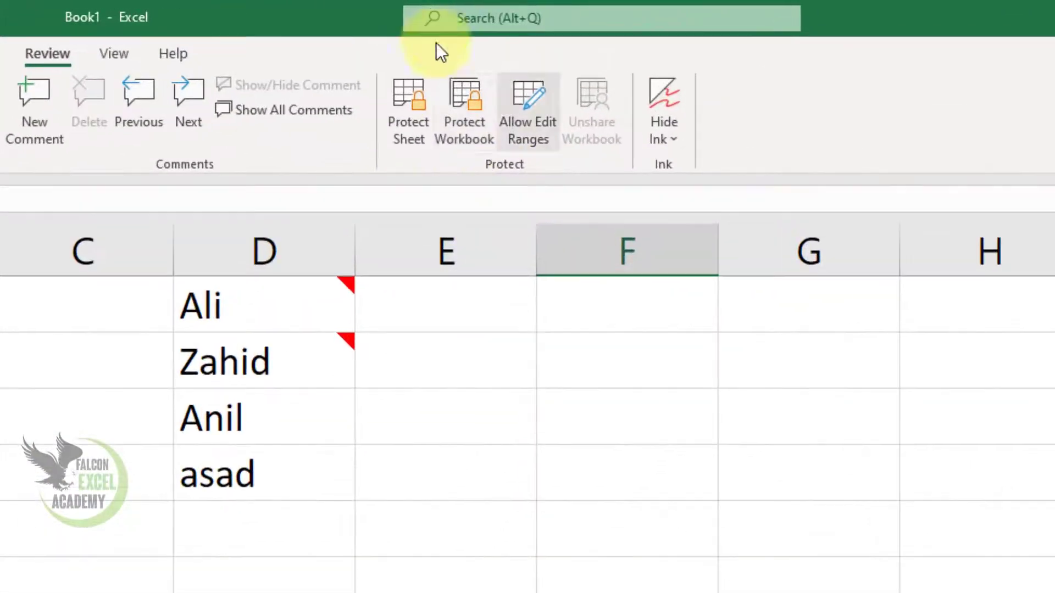
Lock the workbook structure with a password, confirming it in the second prompt
click(474, 114)
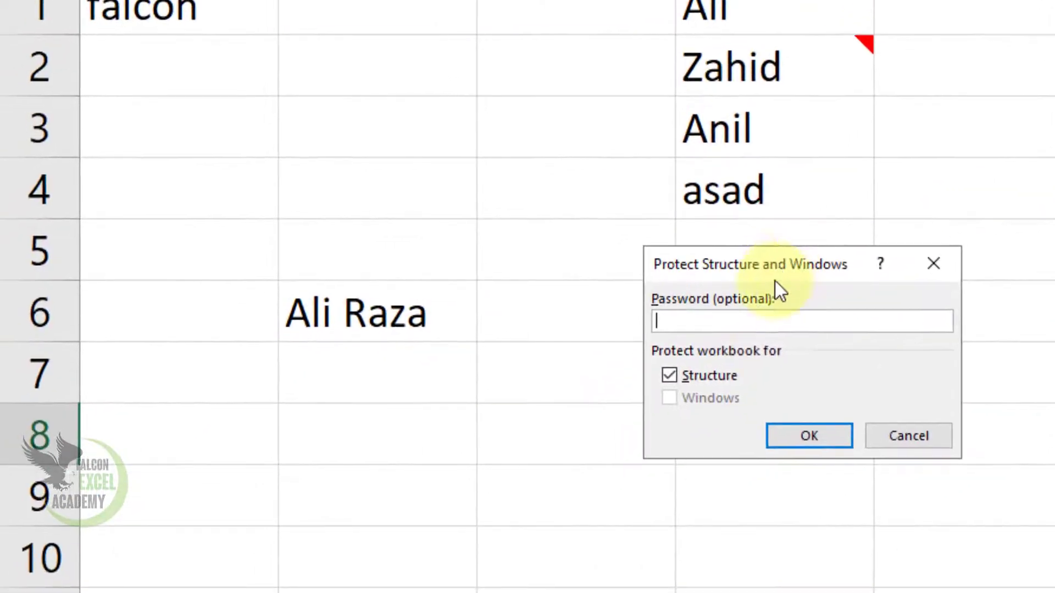
click(669, 378)
click(669, 378)
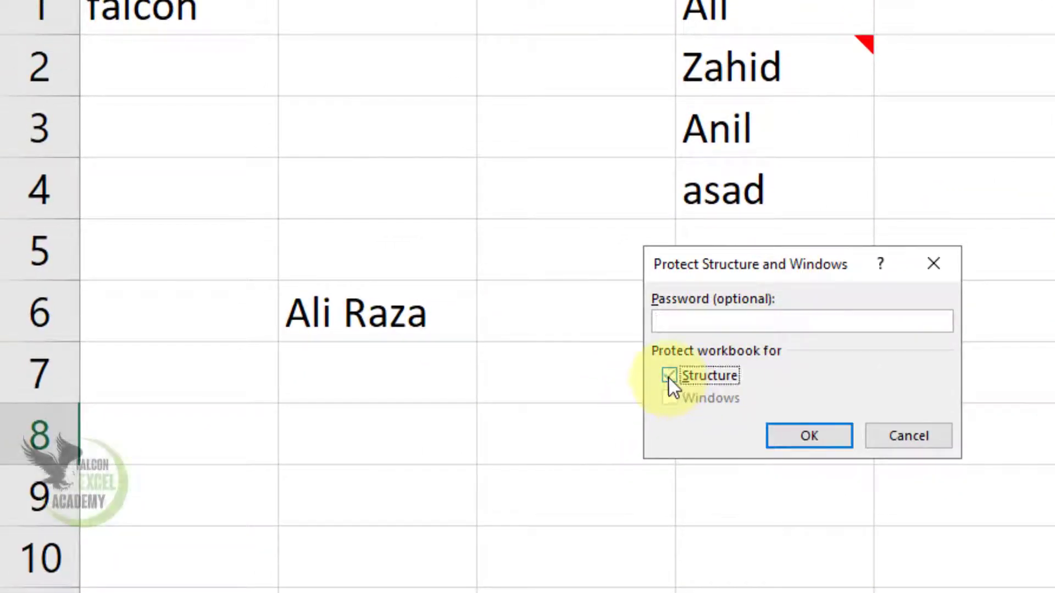
click(697, 320)
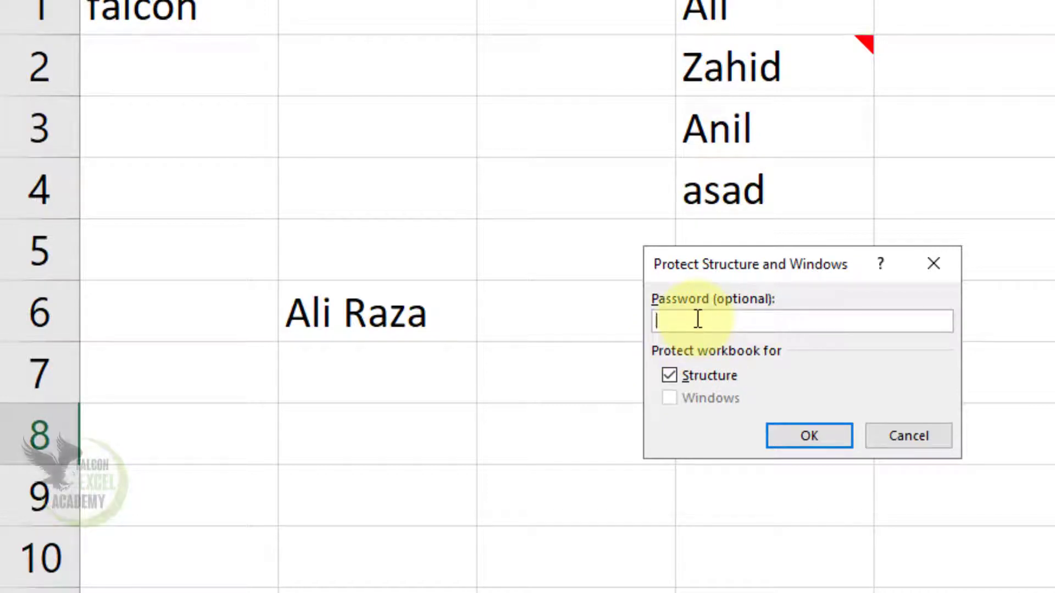
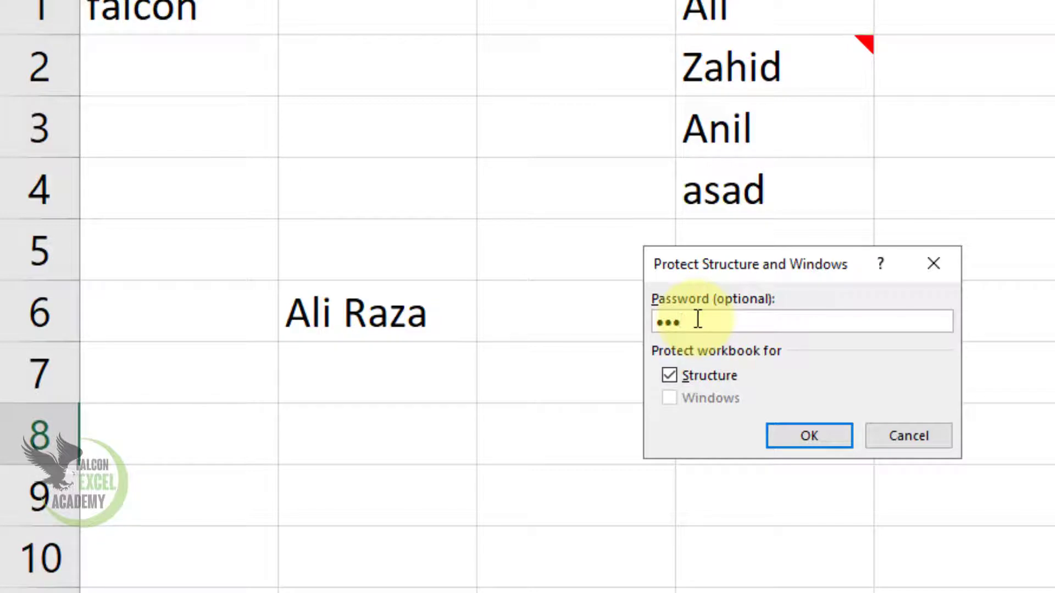
click(816, 435)
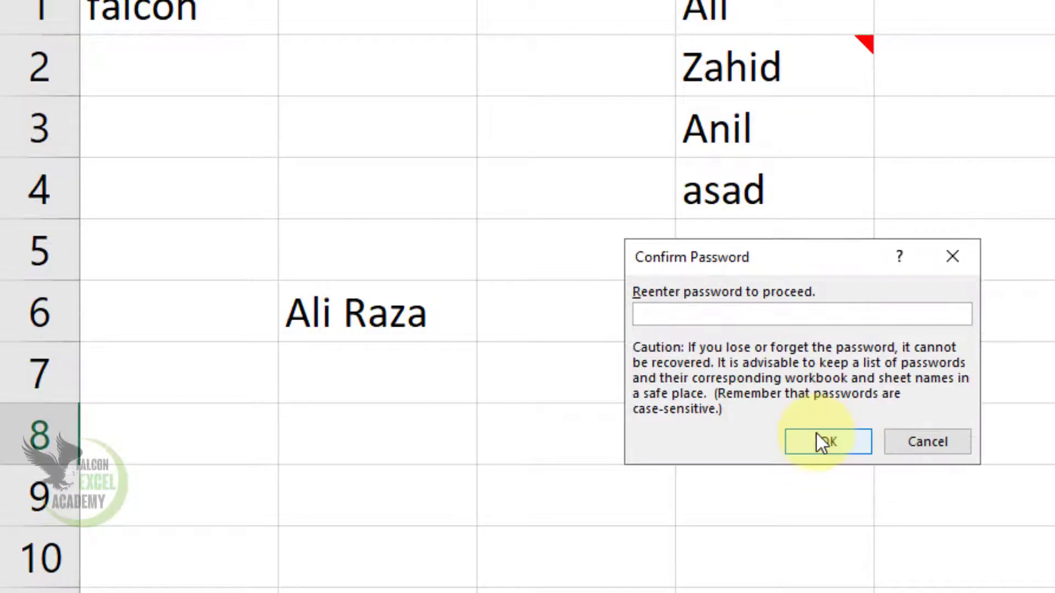
text(1)
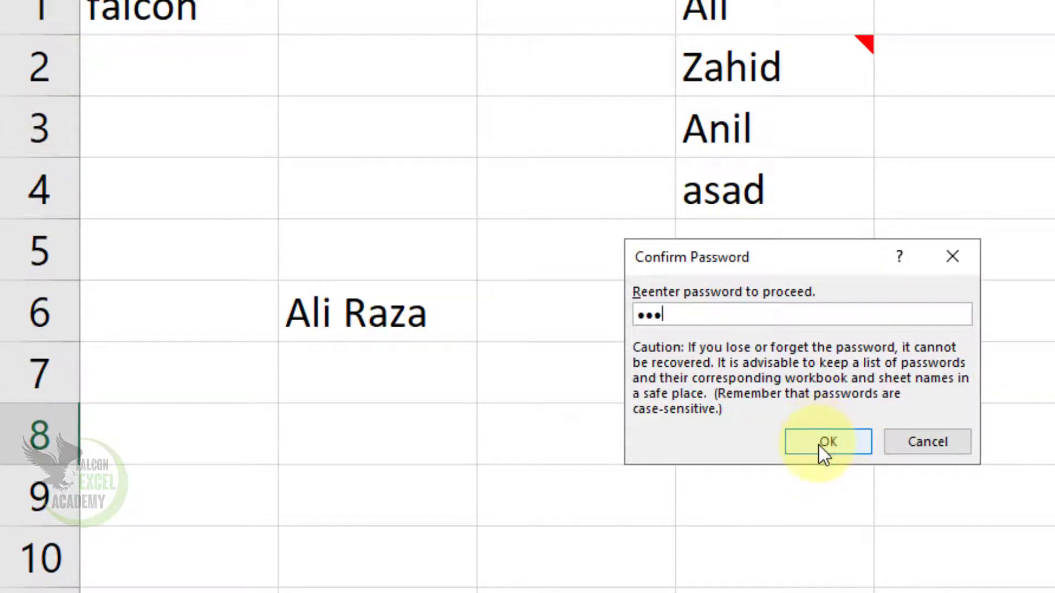
click(817, 433)
scroll(286, 580, down, 2)
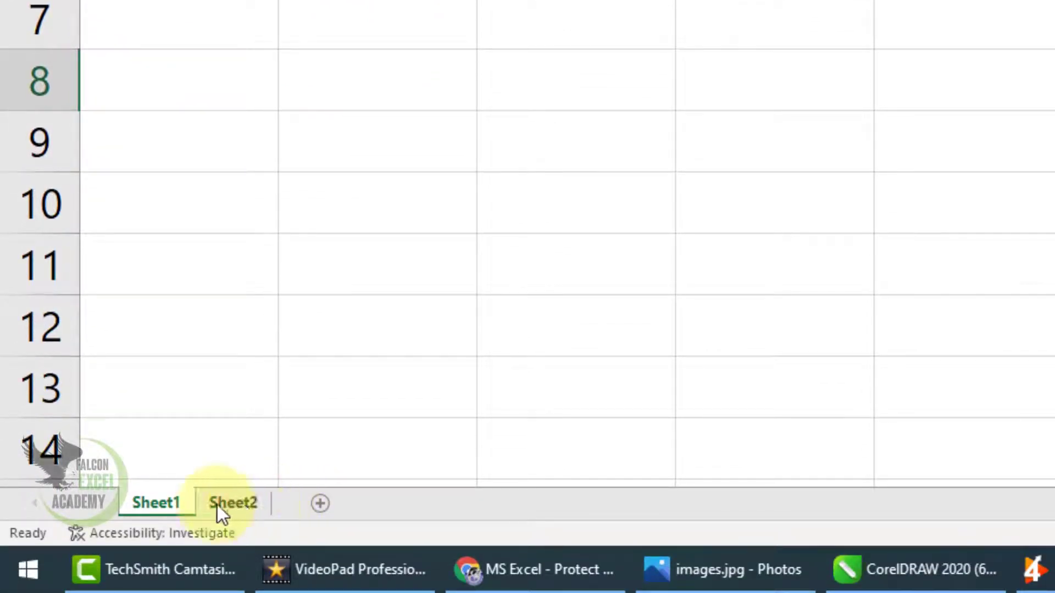
Verify the sheet tab actions are greyed out, then unprotect the workbook with its password
right_click(159, 505)
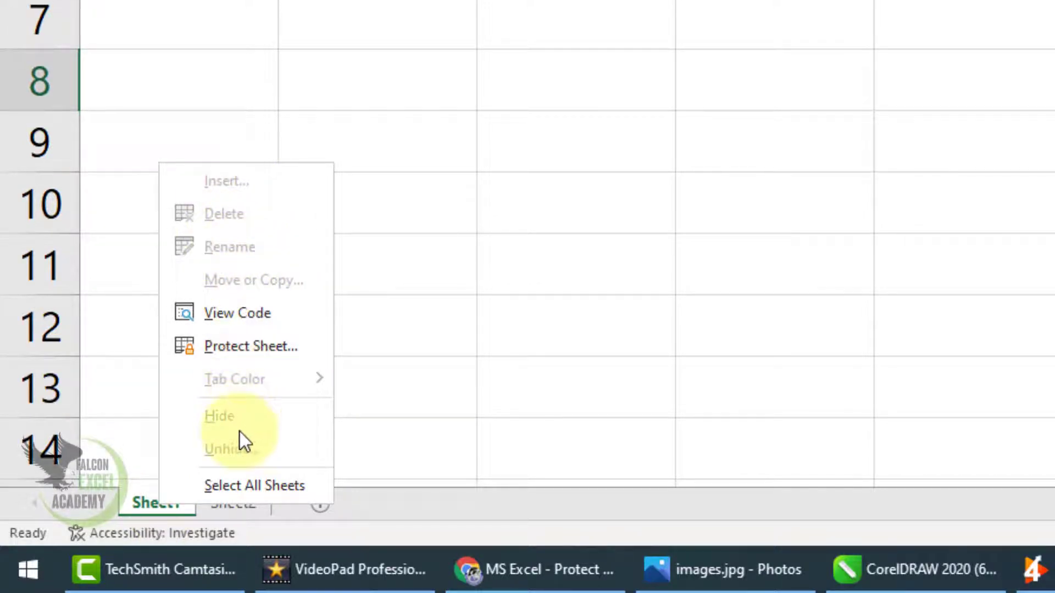
click(843, 317)
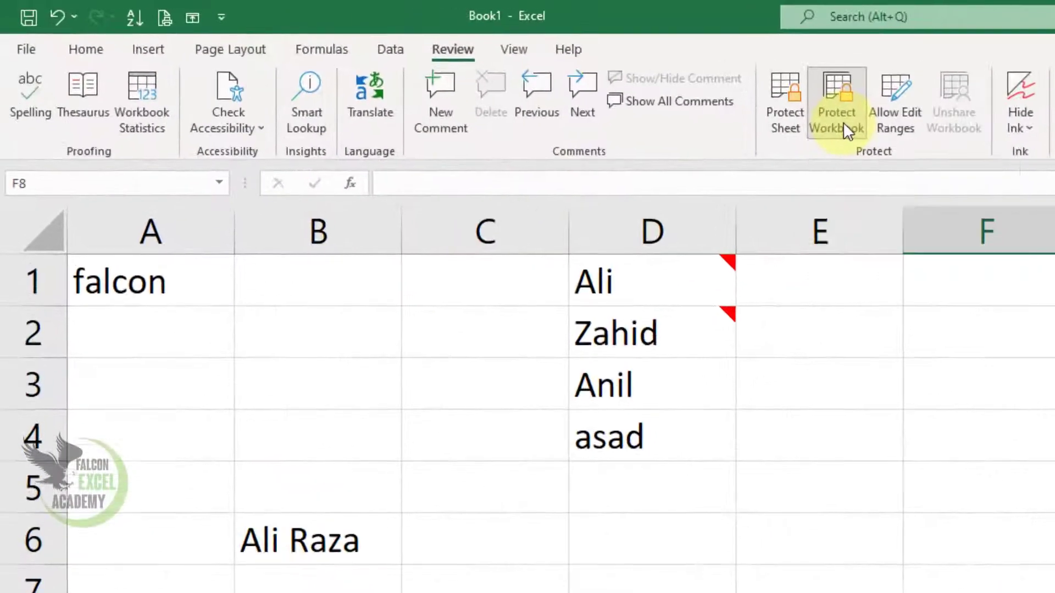
click(466, 65)
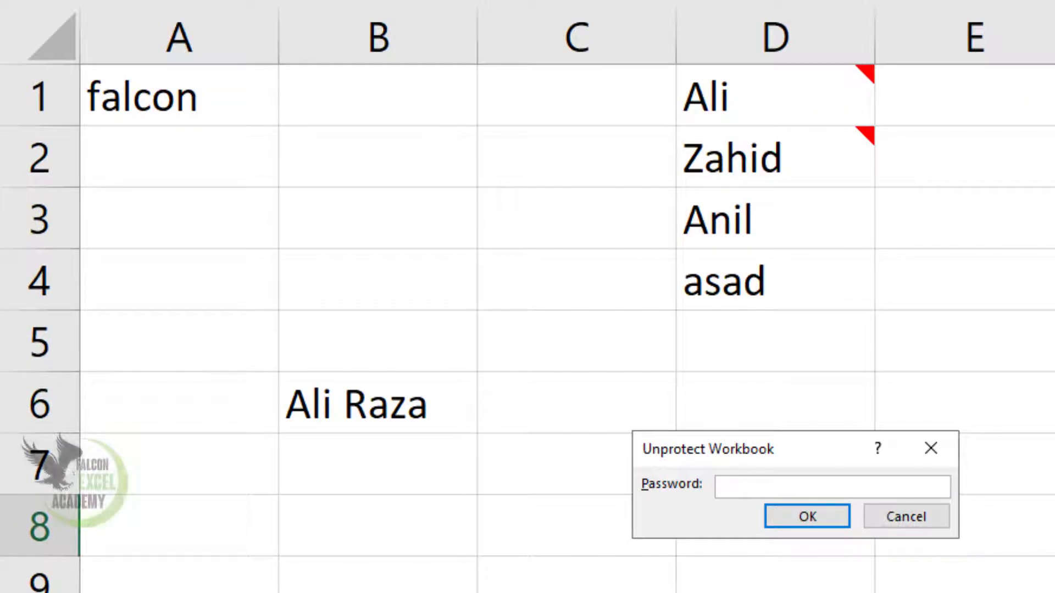
text(1)
key(Return)
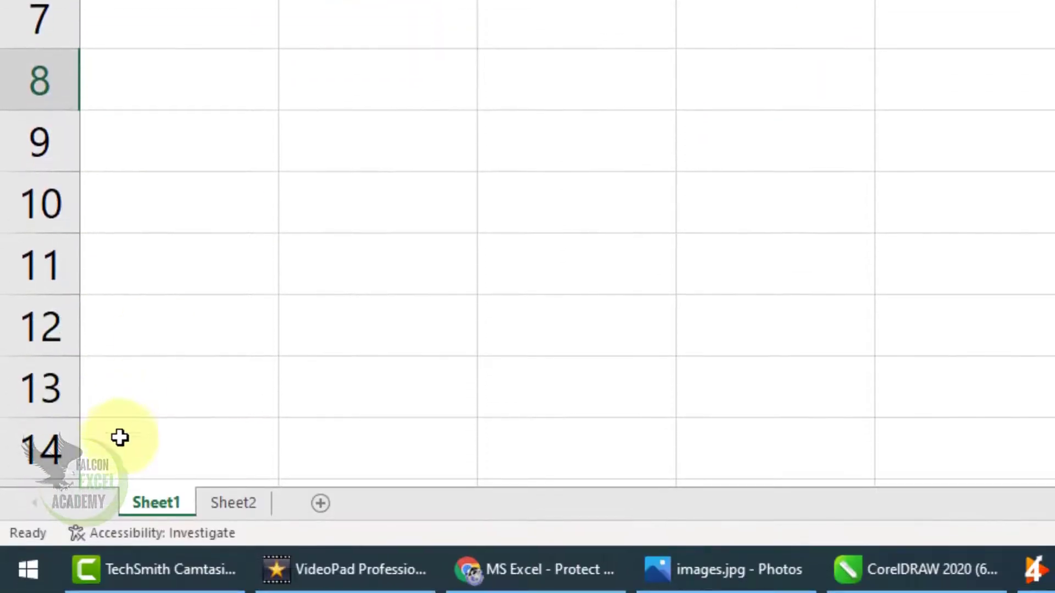
Confirm sheet actions work again, add Sheet3, and open Sheet2's marks table
right_click(150, 502)
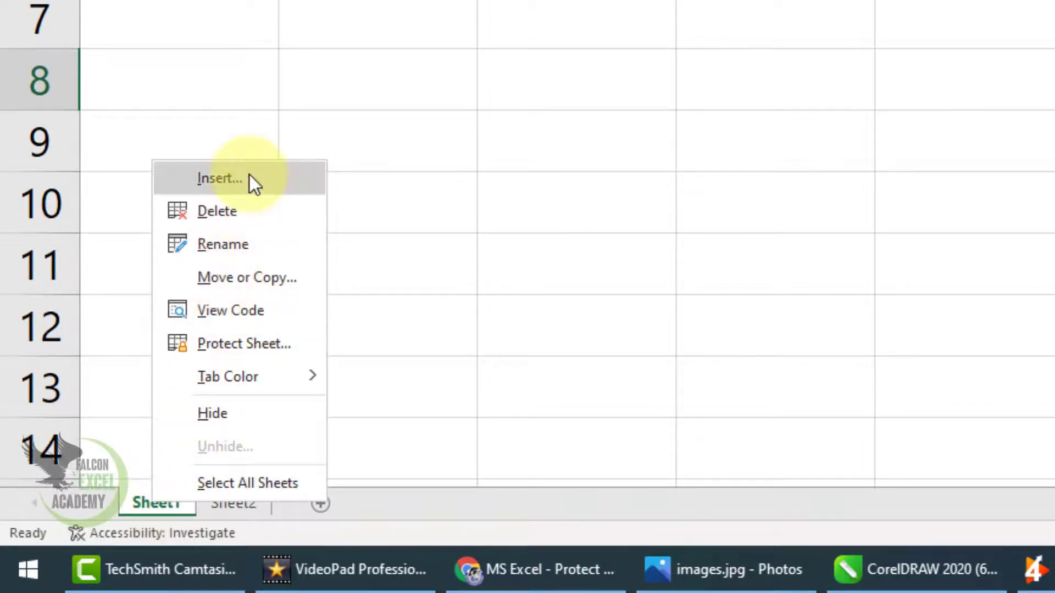
key(Escape)
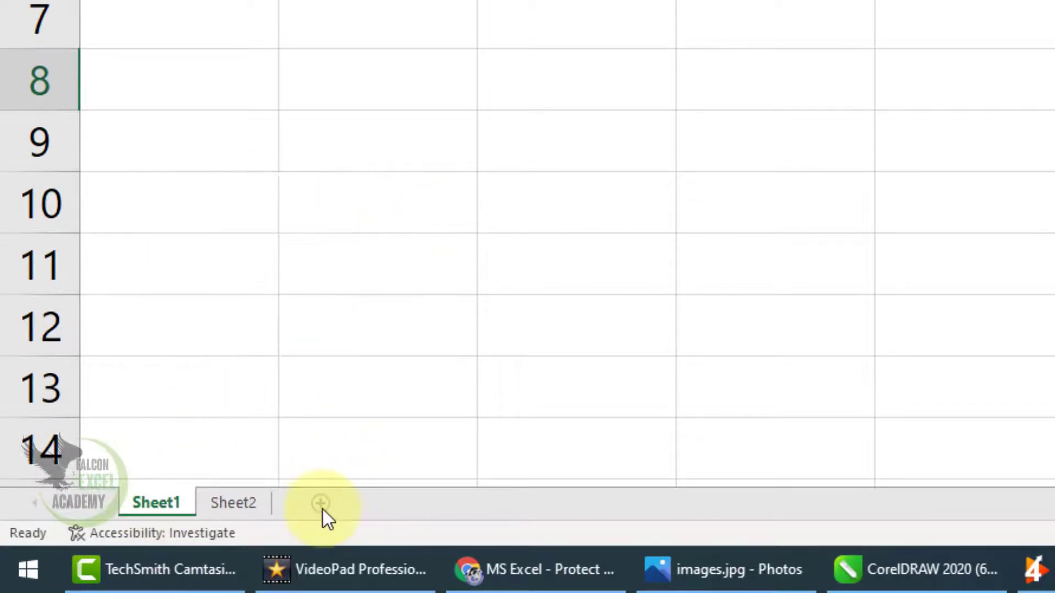
click(322, 506)
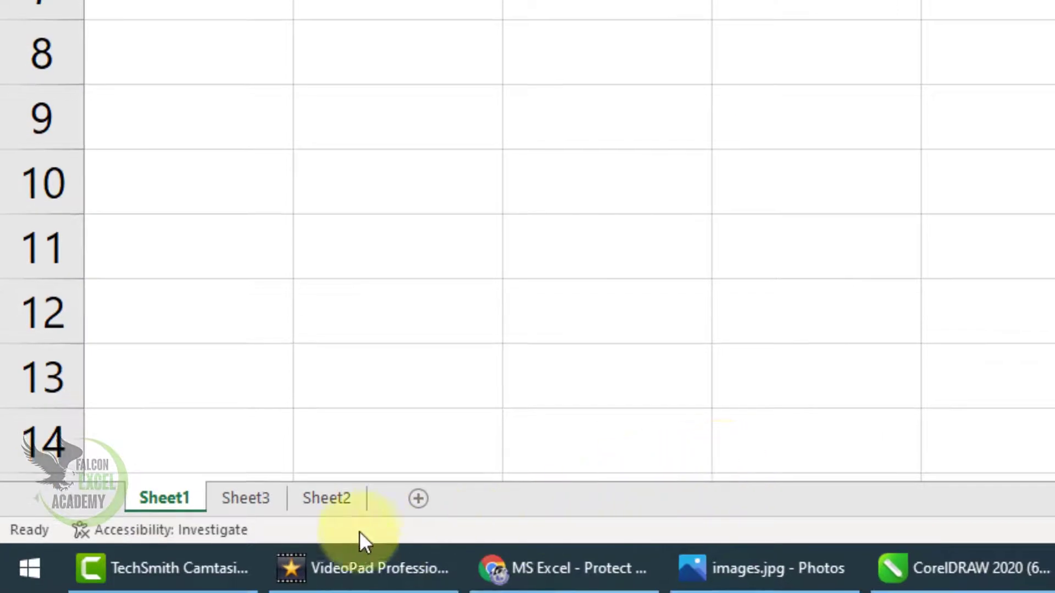
click(318, 506)
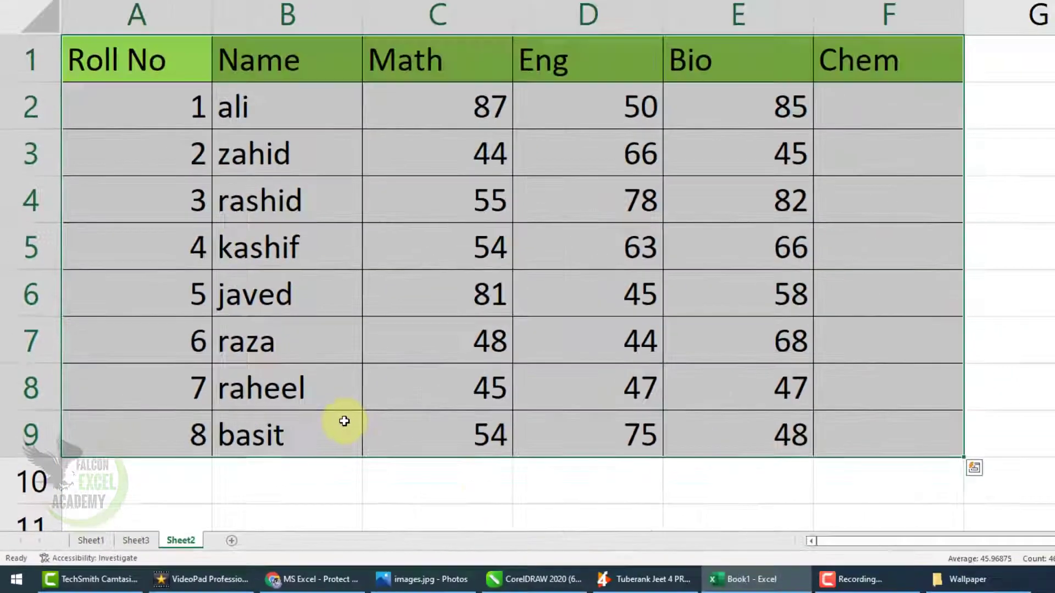
click(344, 422)
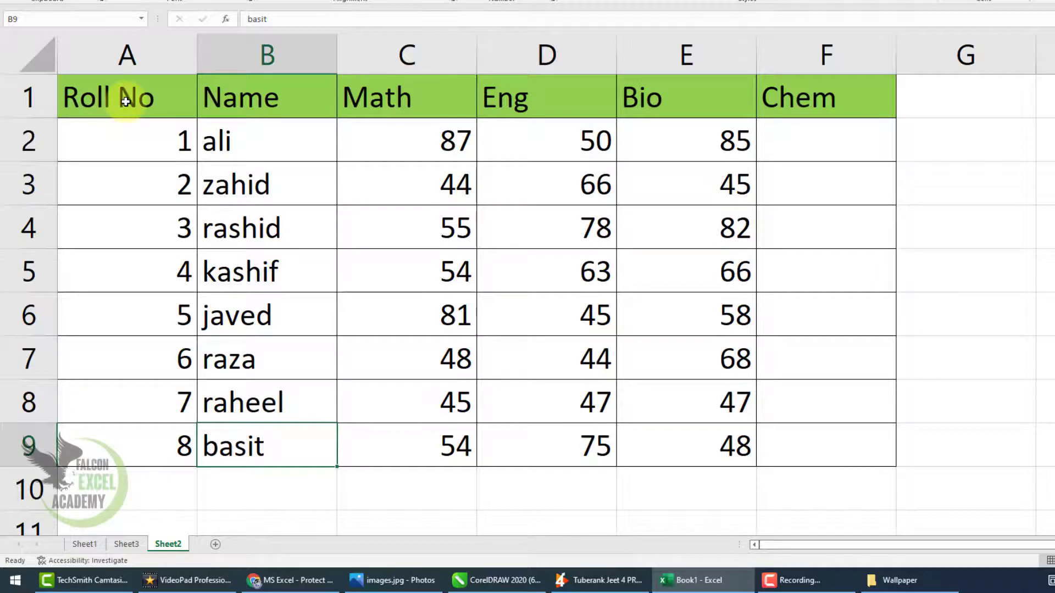
Select the blank Chem cells F2:F9 and switch to the Review tab
drag(126, 101, 230, 140)
click(650, 275)
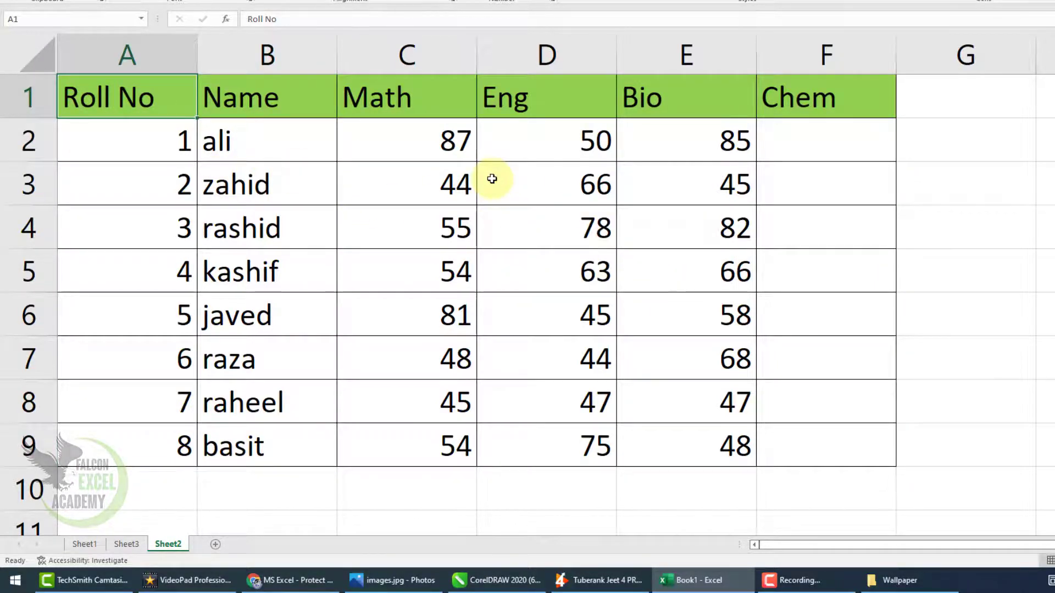
click(805, 139)
click(955, 260)
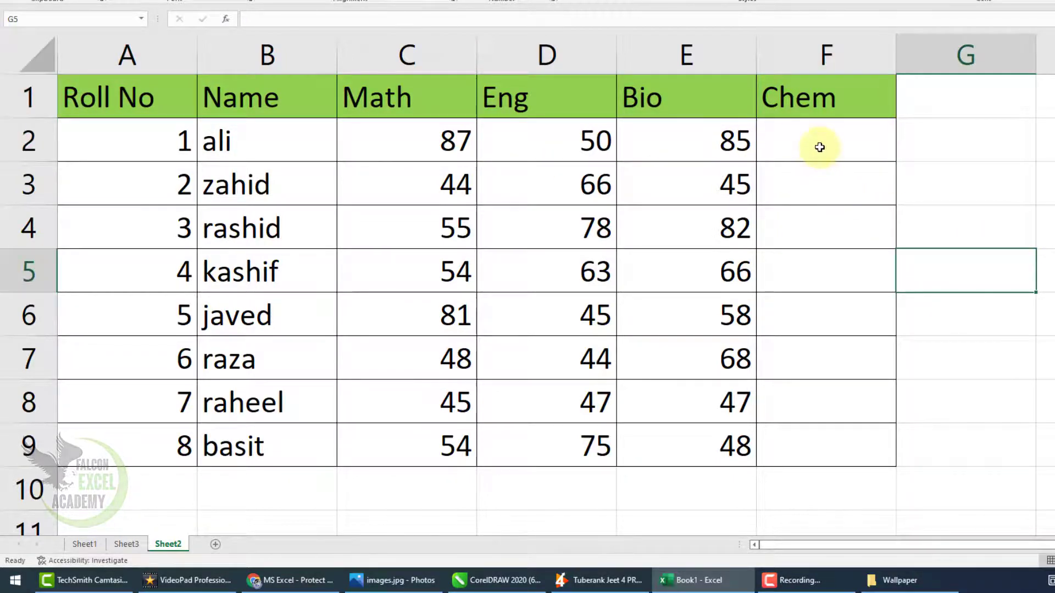
mouse_move(817, 146)
mouse_down()
mouse_move(821, 227)
mouse_move(804, 215)
mouse_up()
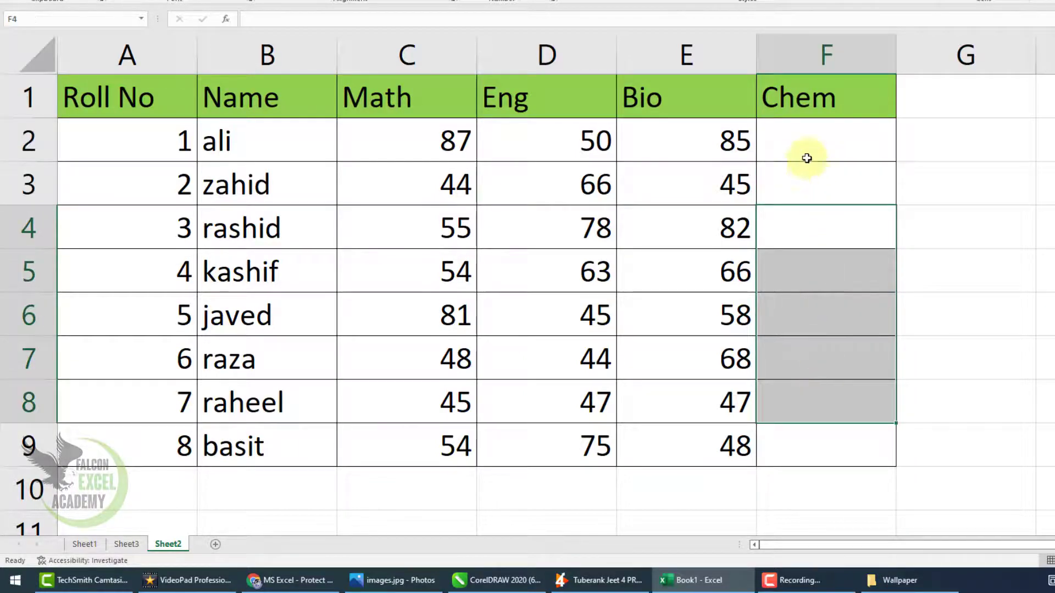
drag(803, 269, 802, 360)
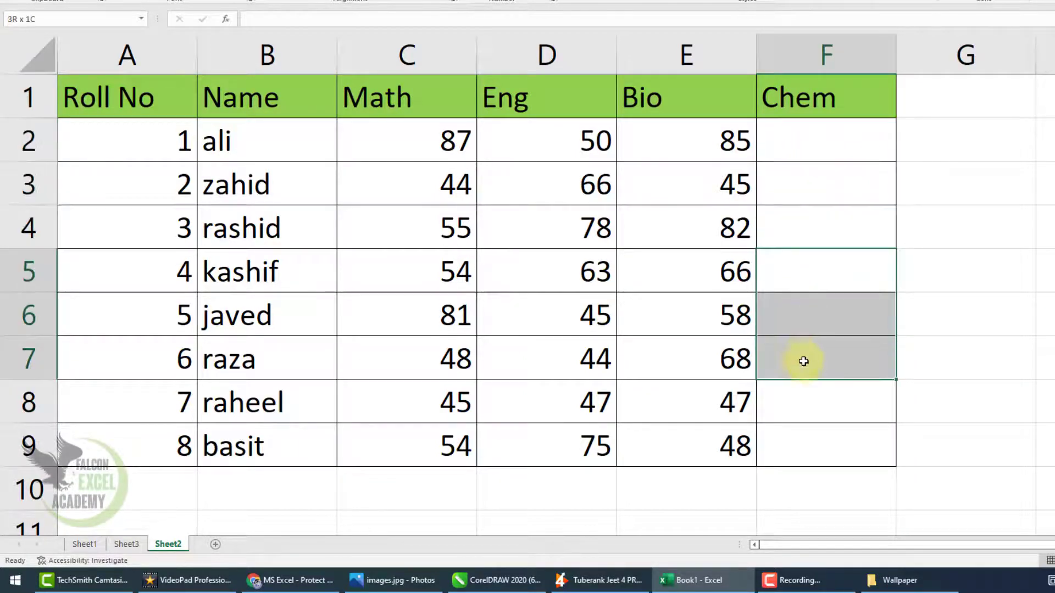
click(797, 140)
click(994, 172)
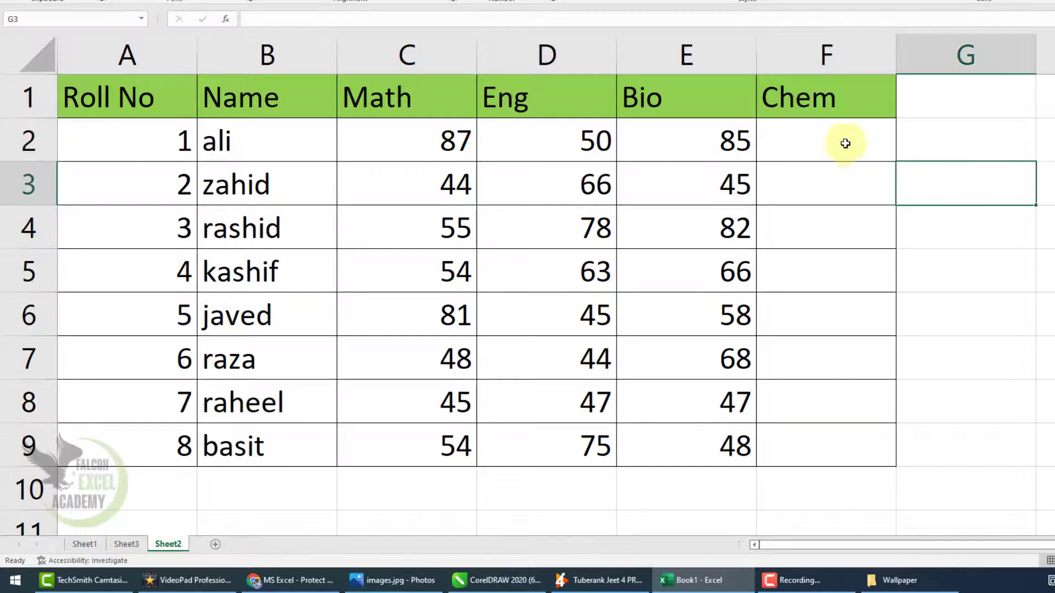
drag(841, 144, 843, 447)
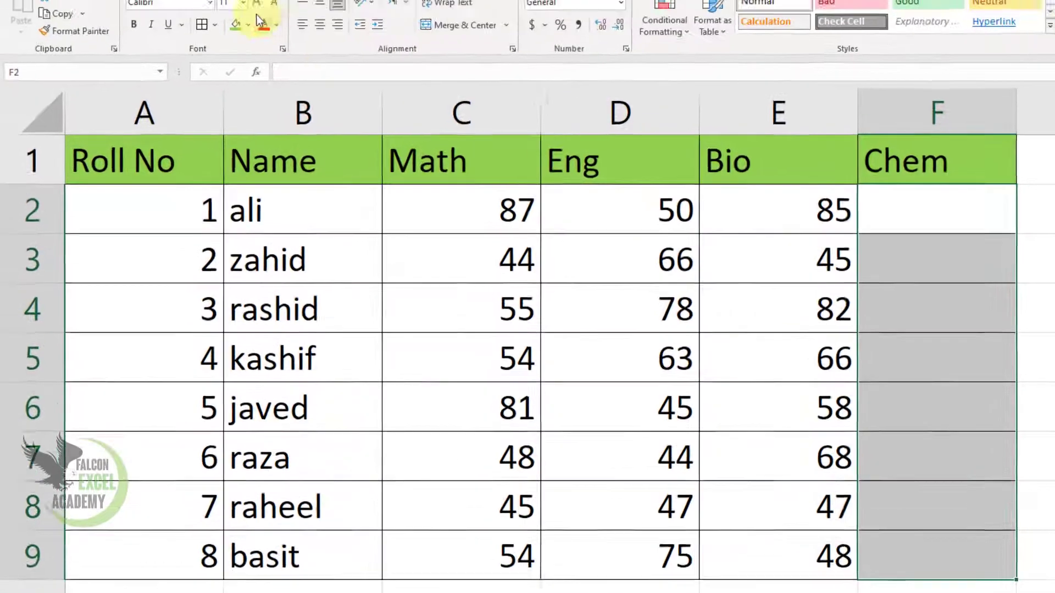
click(393, 44)
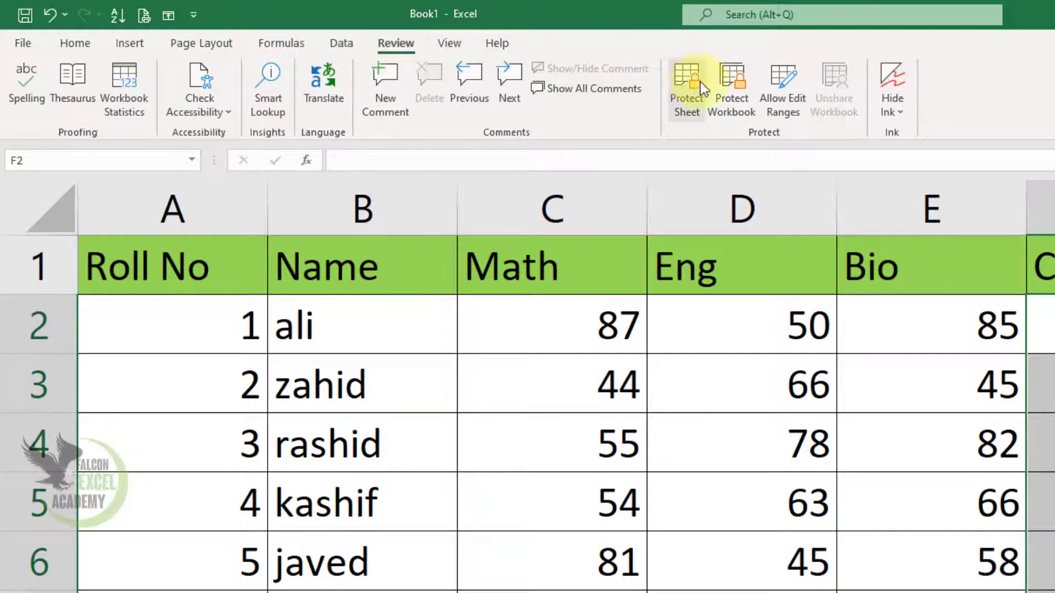
Create an editable range titled Chem for $F$2:$F$9 with a confirmed range password
click(783, 96)
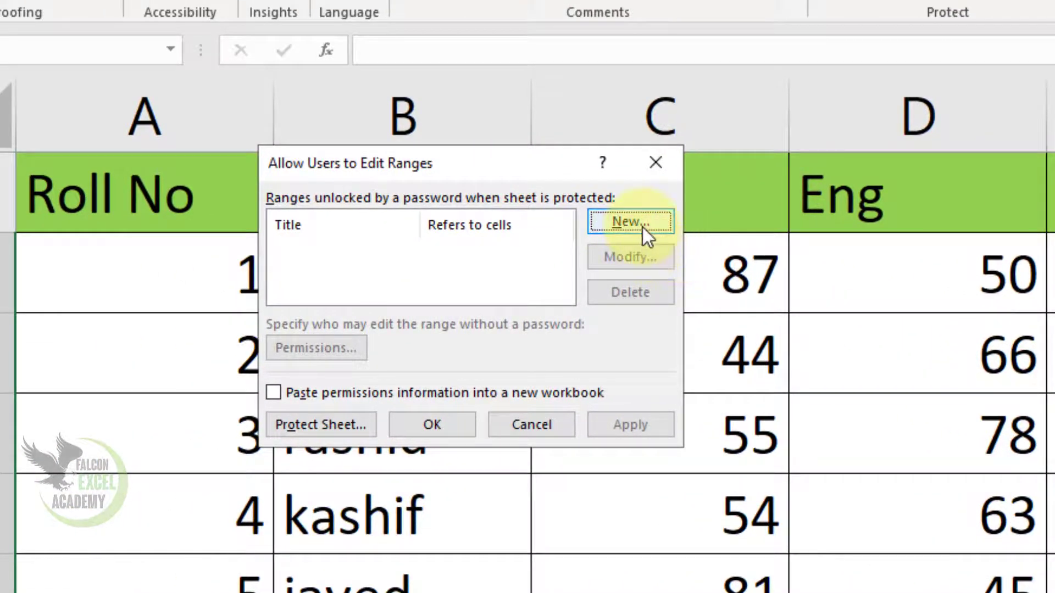
click(642, 228)
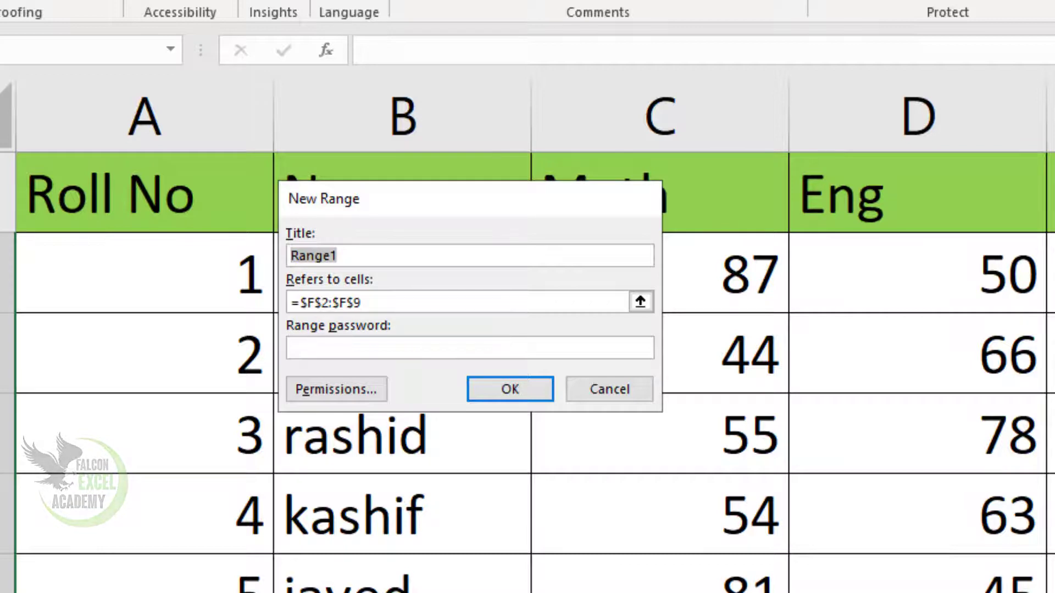
text(Chem)
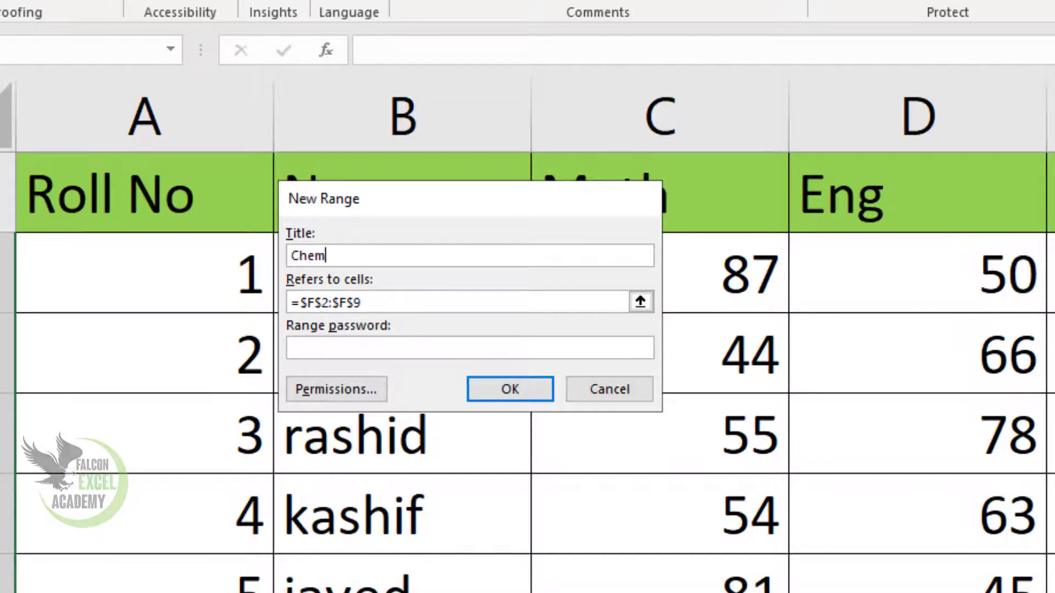
click(391, 351)
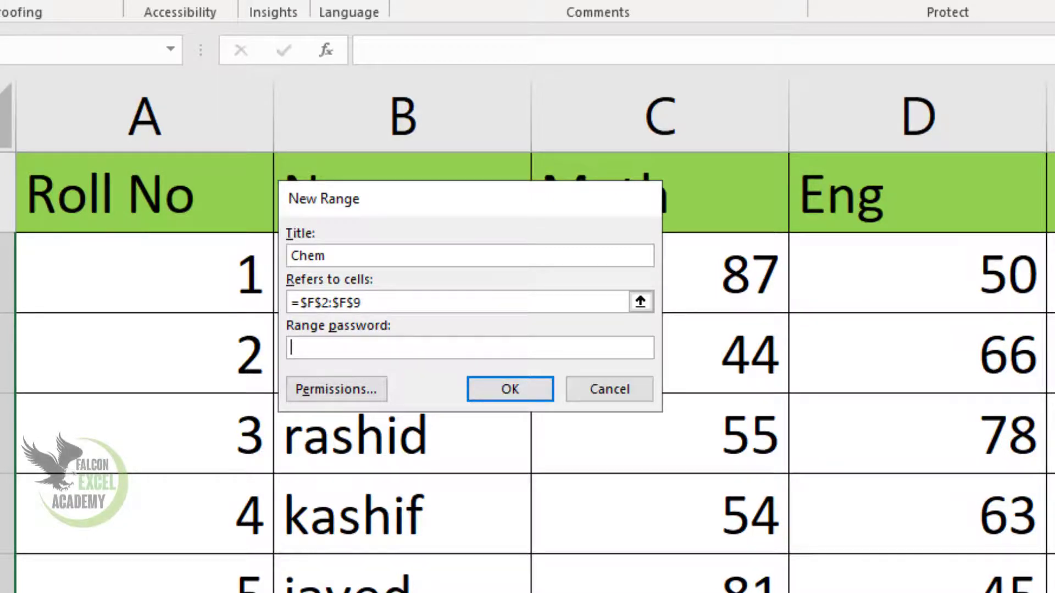
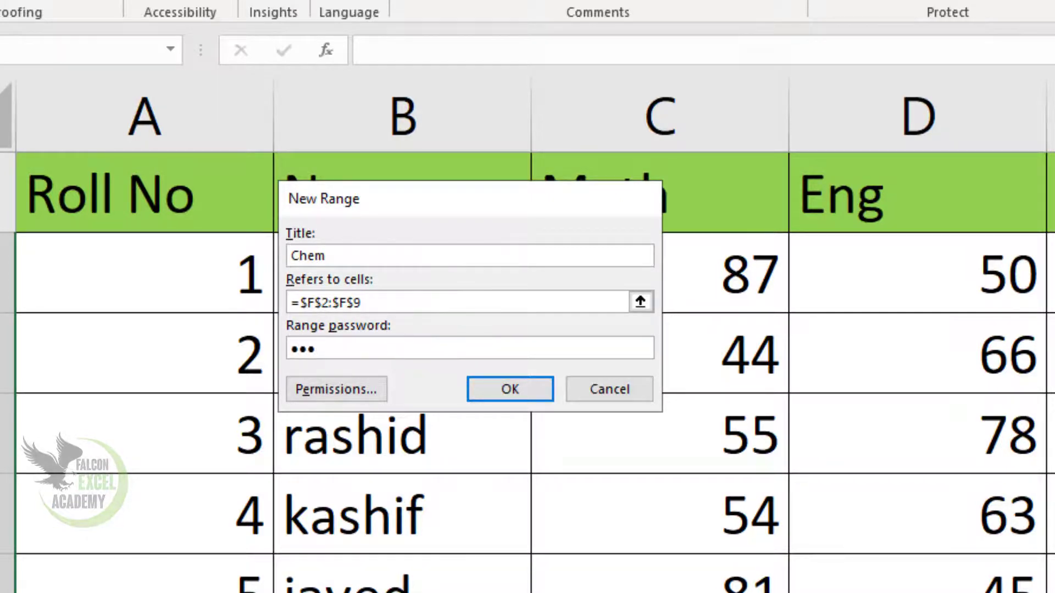
key(Return)
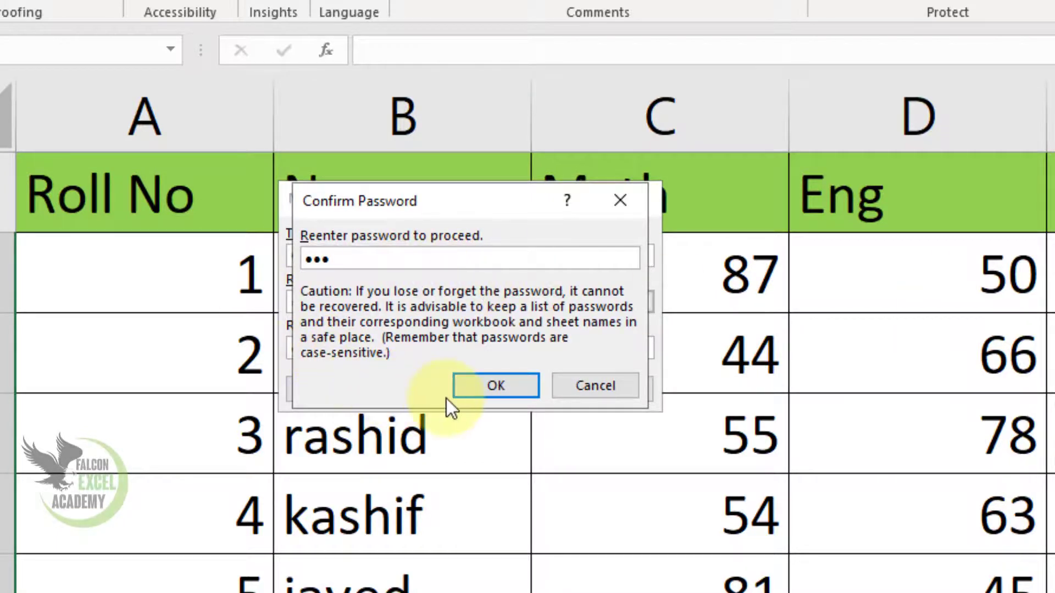
click(491, 390)
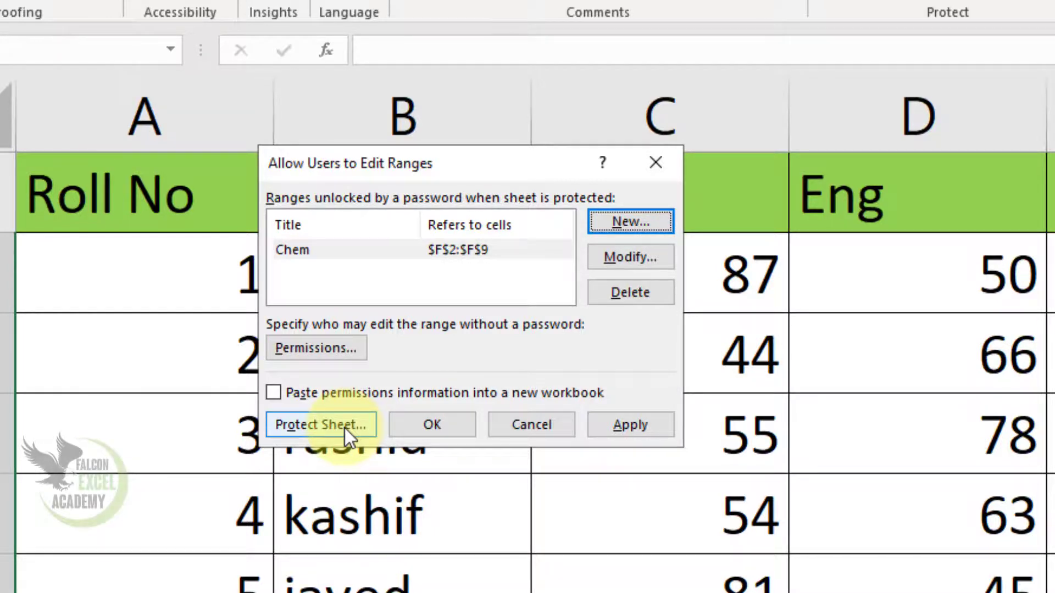
Tick every Protect Sheet permission, from formatting cells through sorting, AutoFilter and editing scenarios
click(344, 426)
click(319, 271)
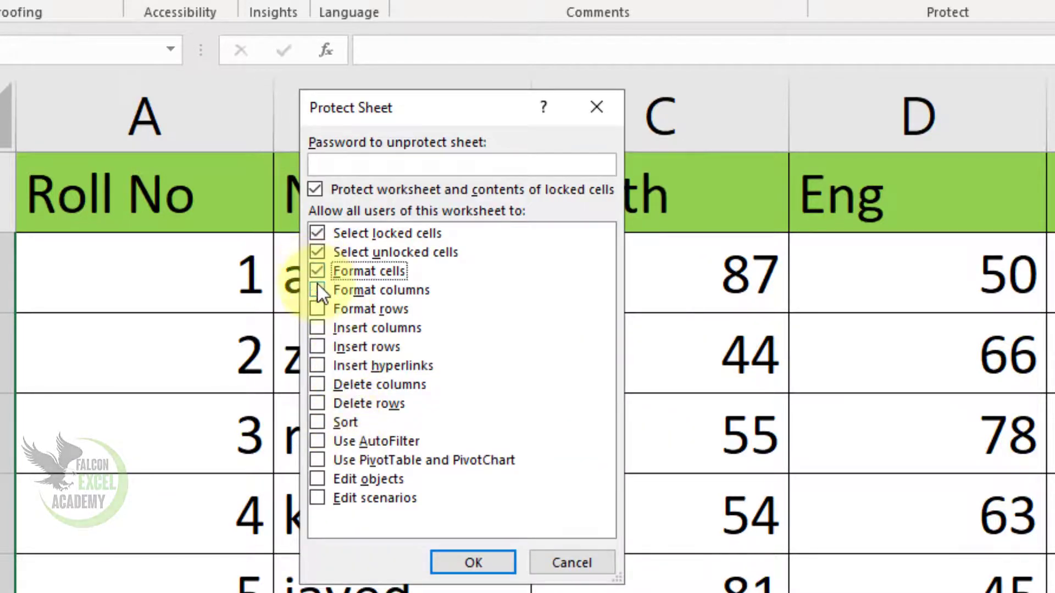
click(318, 290)
click(319, 308)
click(318, 328)
click(317, 347)
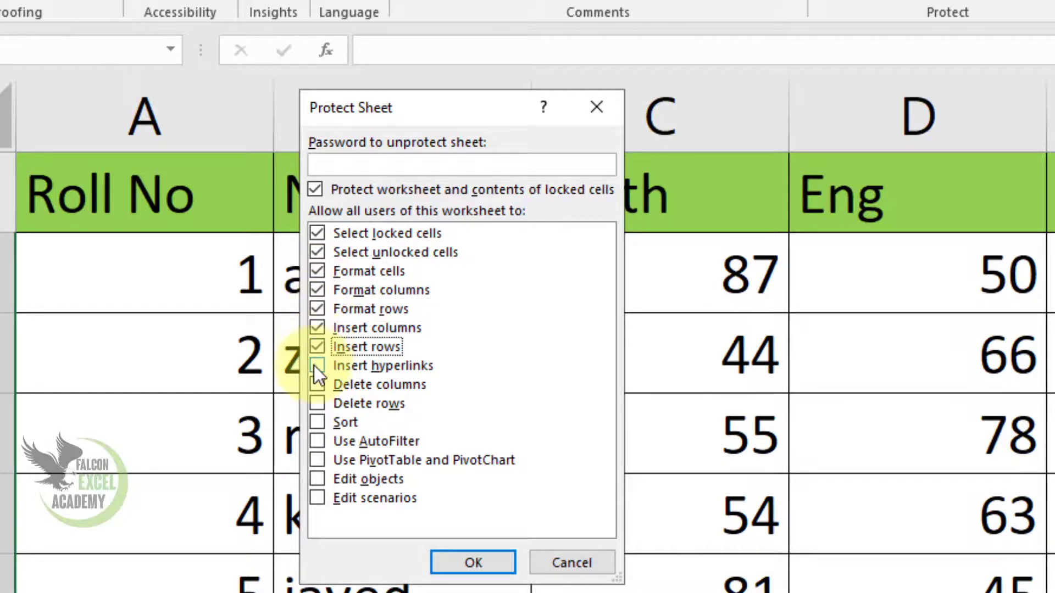
click(317, 366)
click(320, 385)
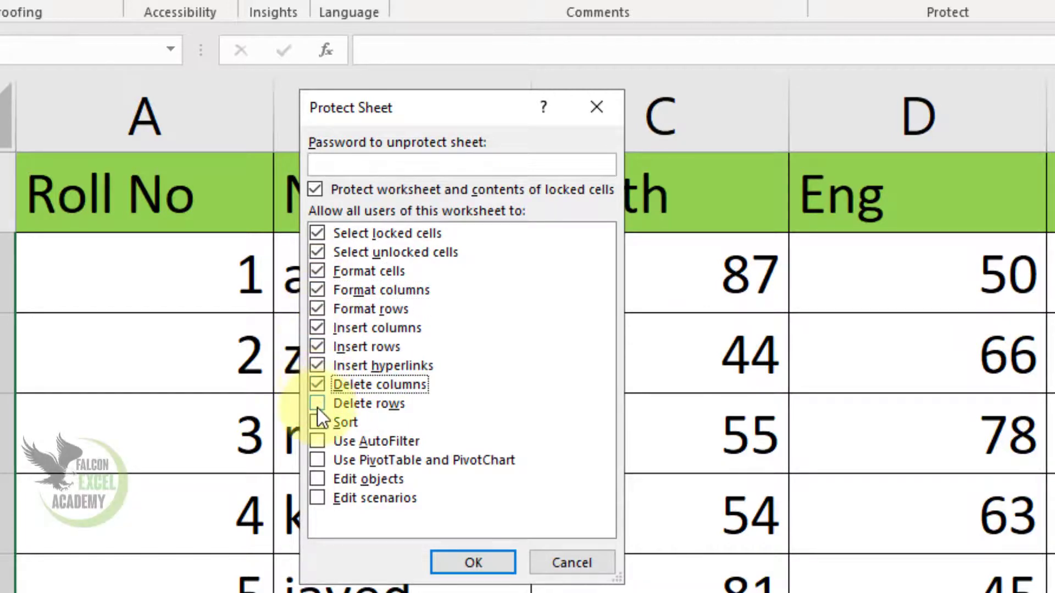
click(317, 404)
click(316, 422)
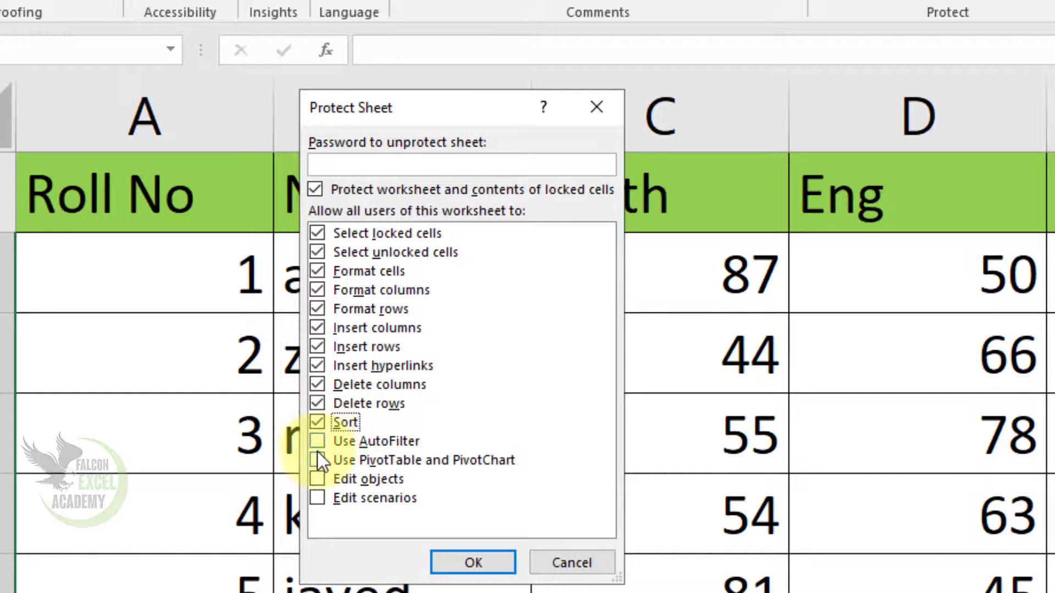
click(317, 441)
click(318, 460)
click(318, 479)
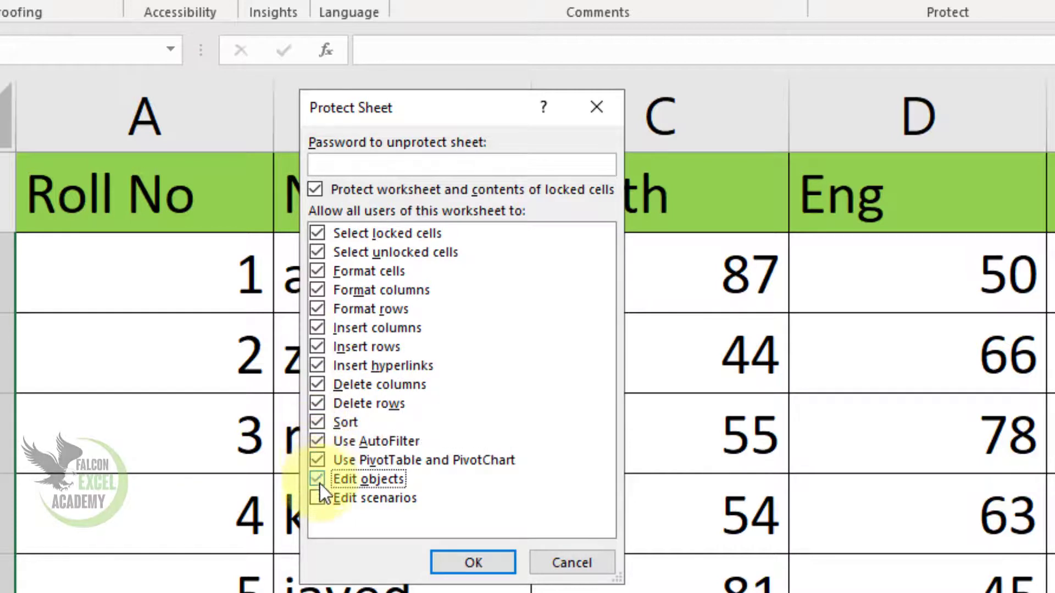
click(317, 498)
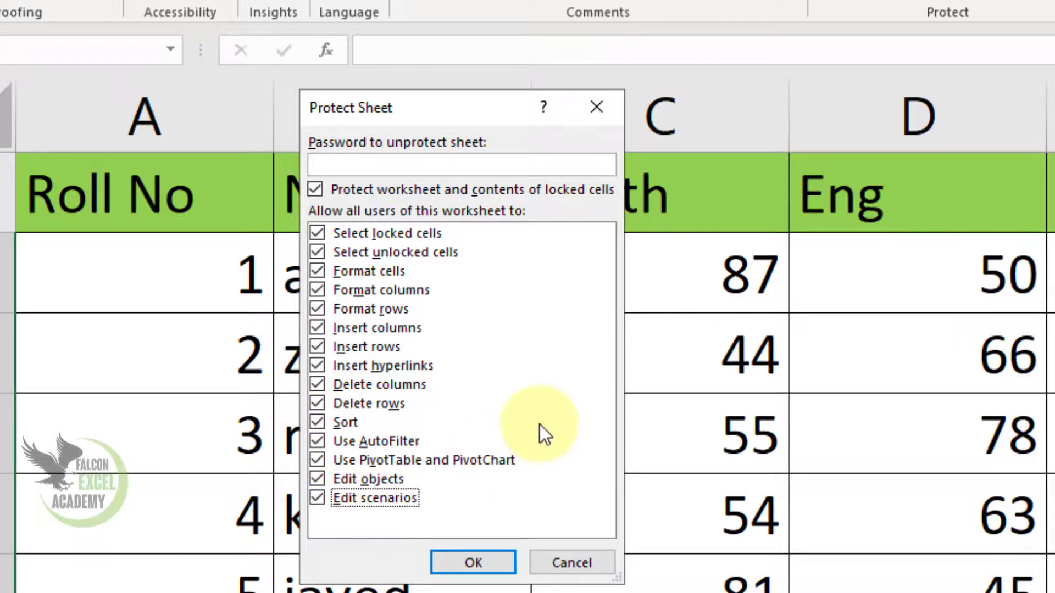
Set and confirm the sheet protection password
click(501, 161)
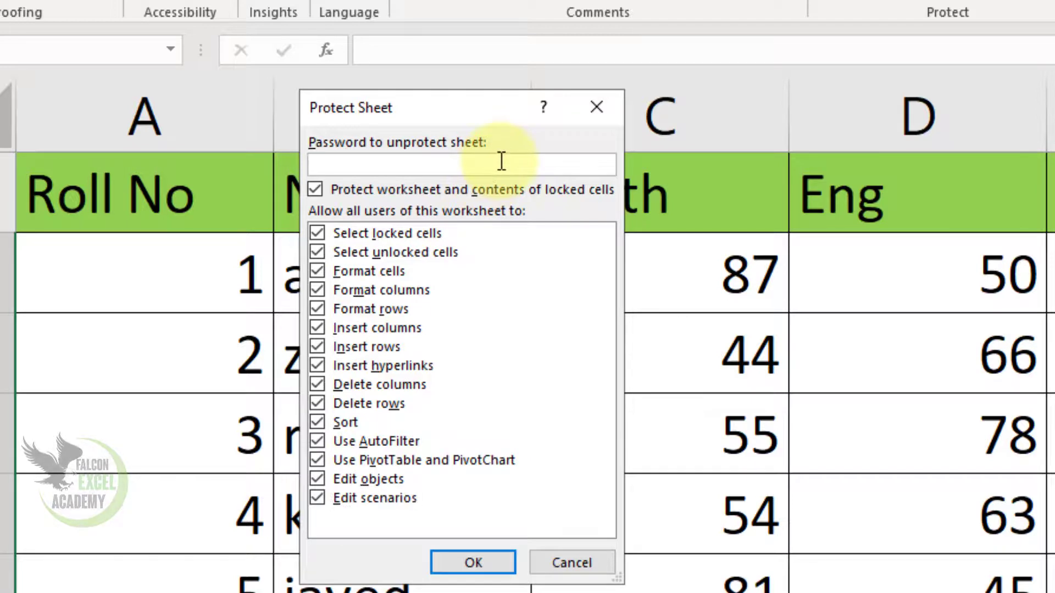
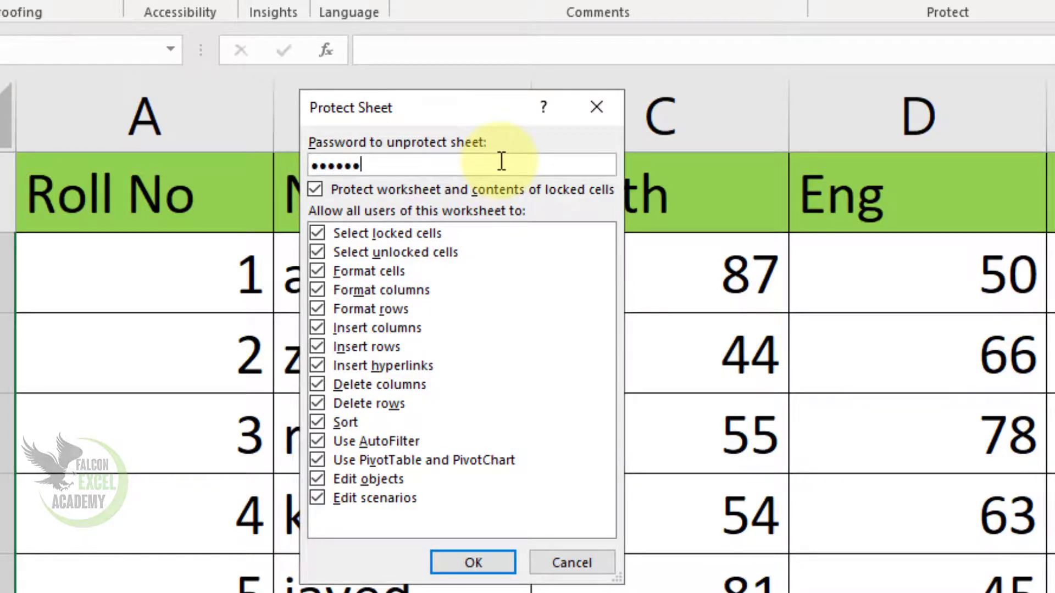
key(Return)
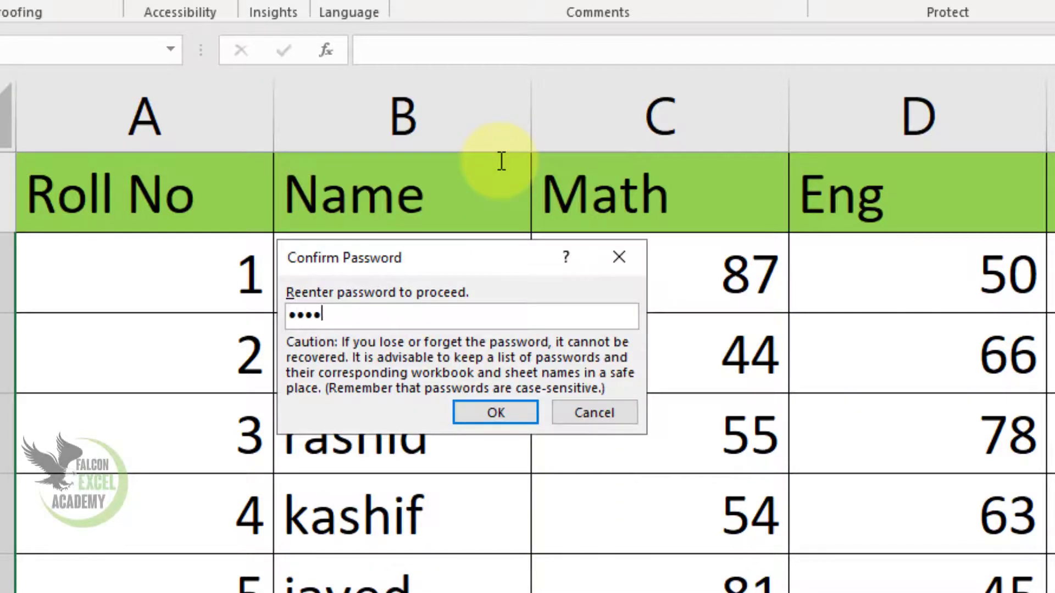
key(Return)
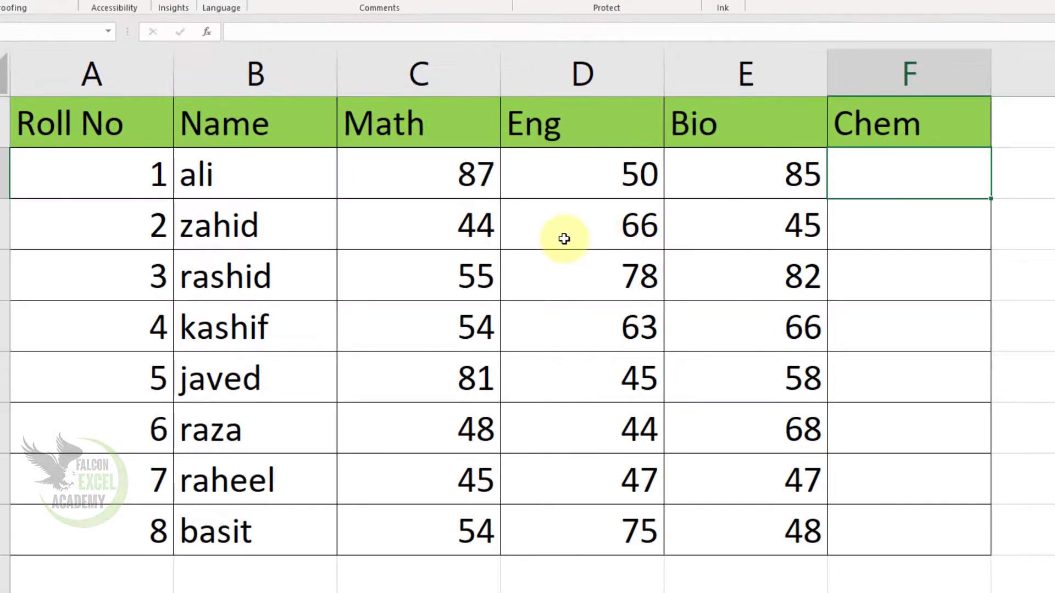
double_click(564, 239)
click(672, 332)
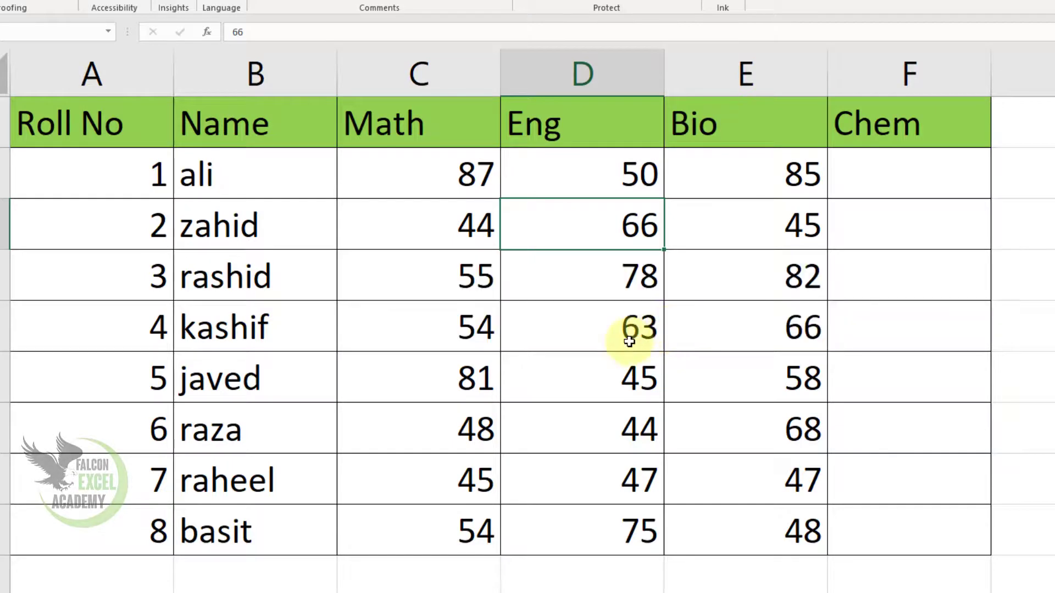
click(629, 341)
key(Delete)
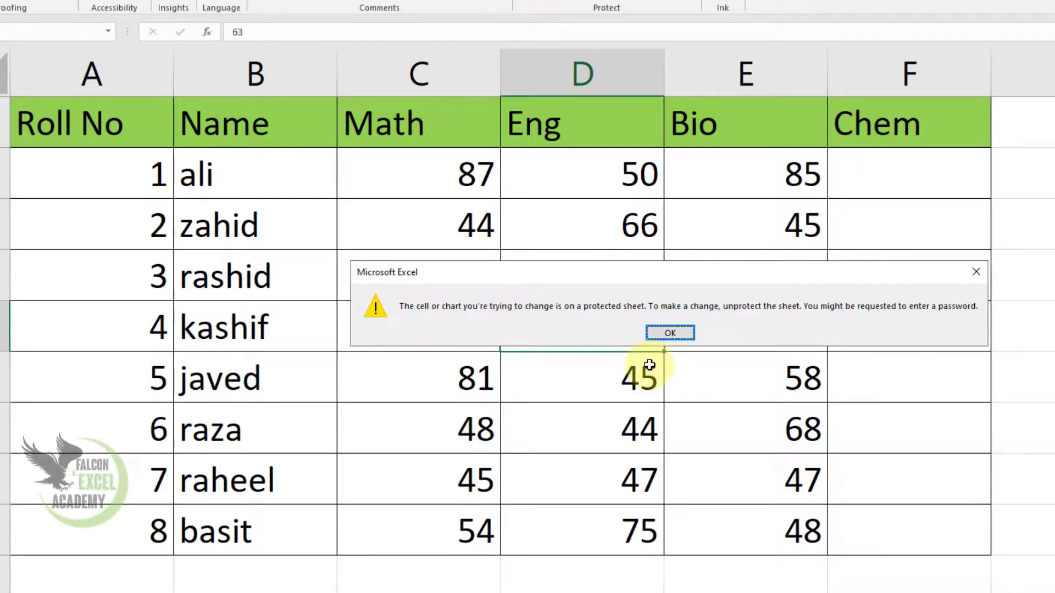
key(Return)
double_click(497, 297)
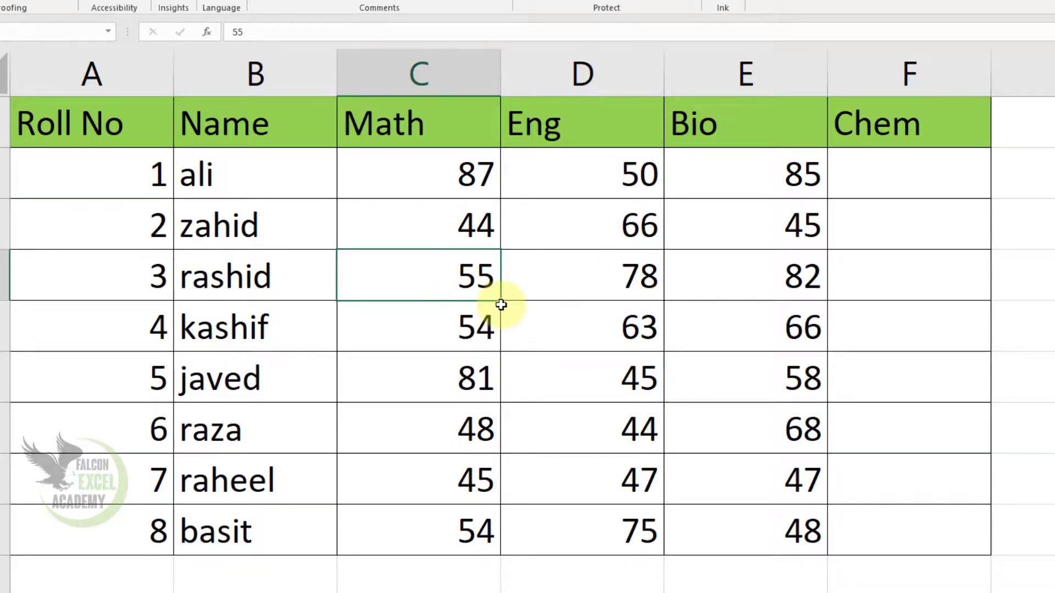
key(Return)
click(923, 176)
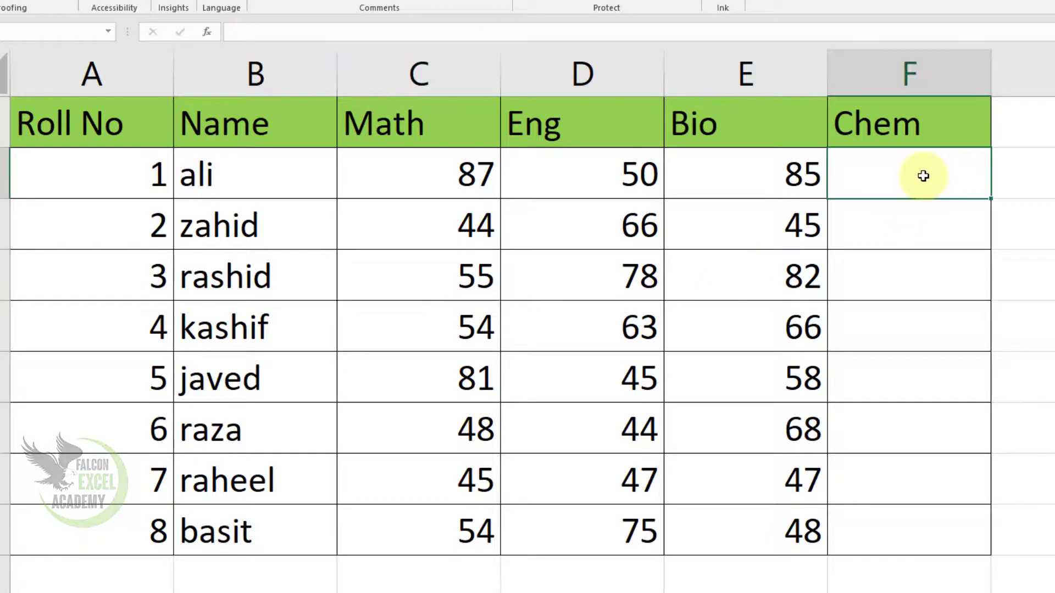
click(758, 243)
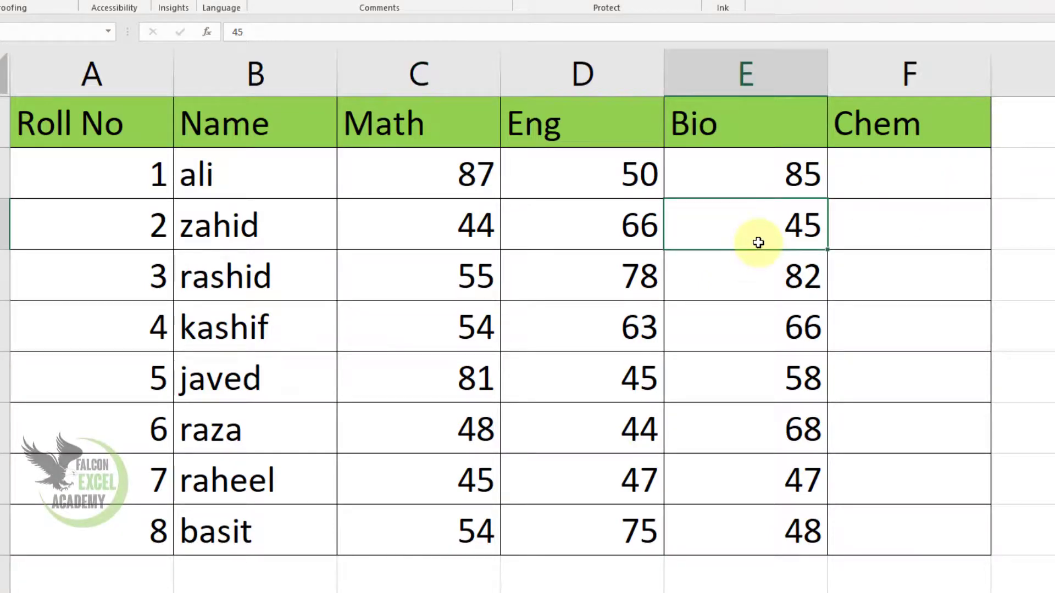
double_click(758, 242)
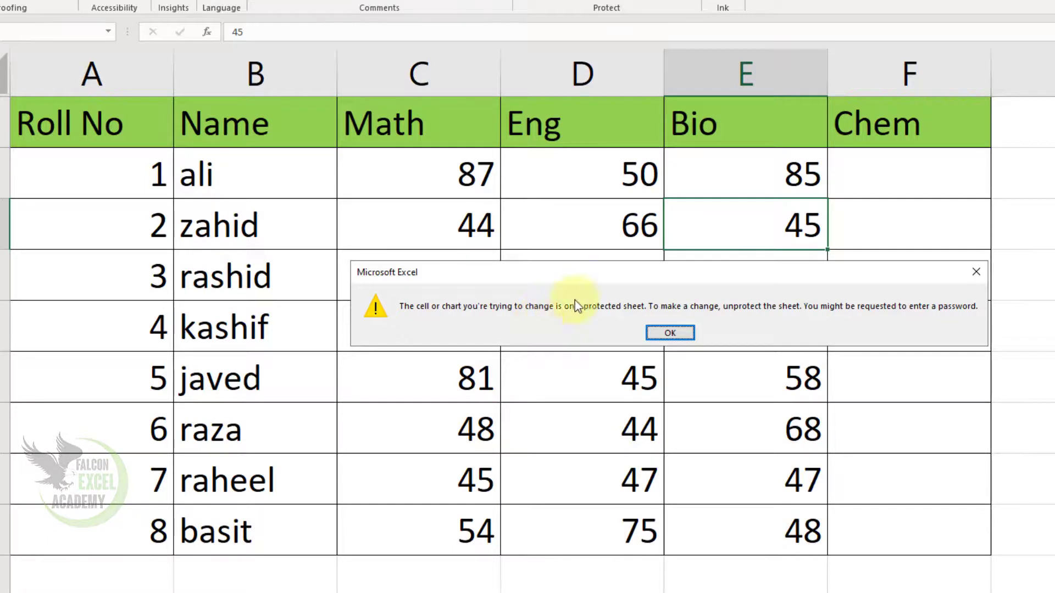
key(Return)
click(852, 176)
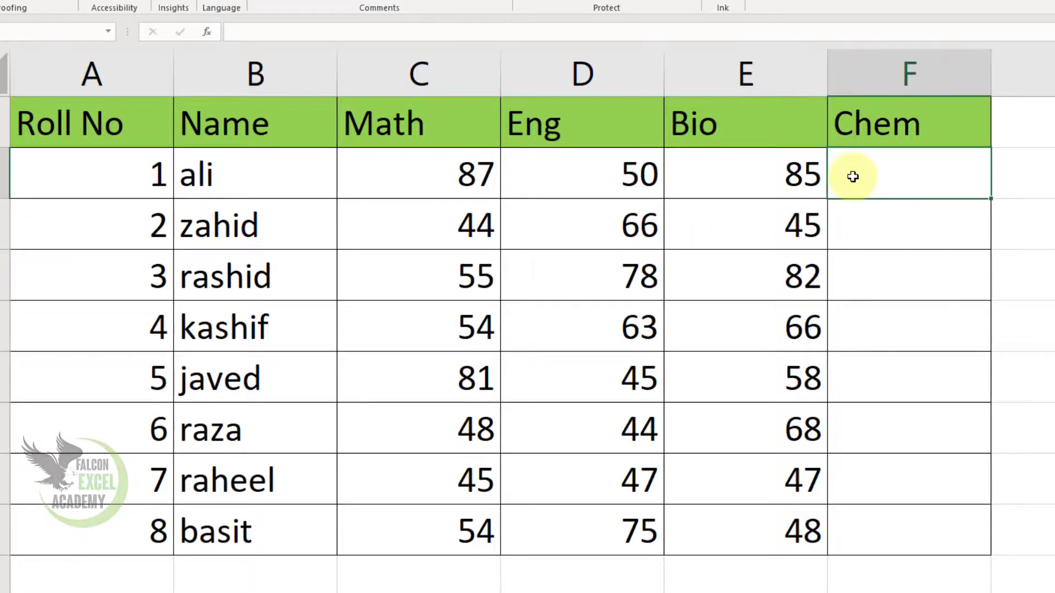
Unlock the Chem range from F2 by entering its range password
double_click(853, 177)
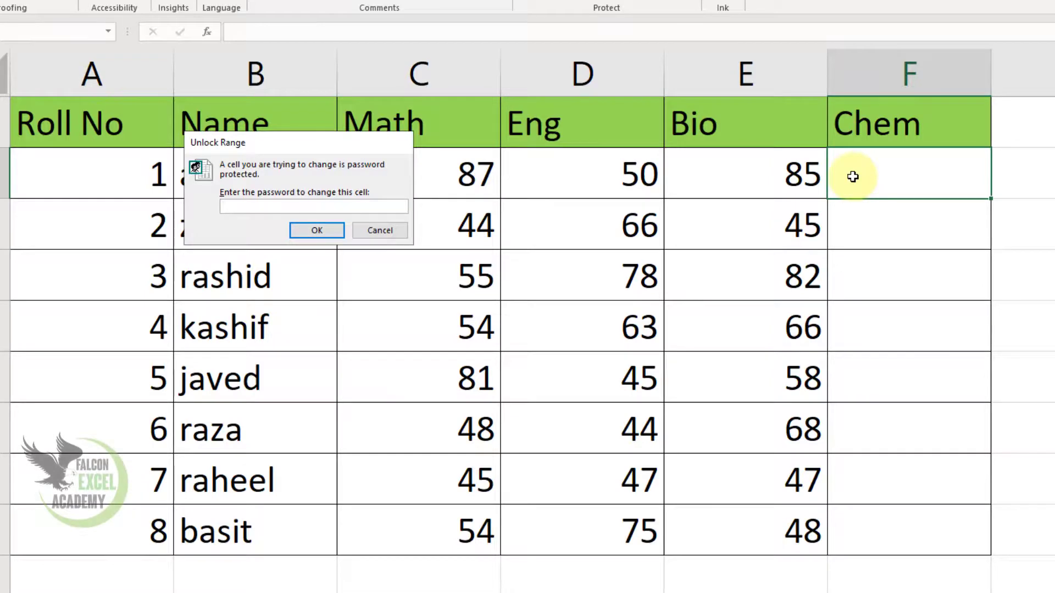
drag(257, 140, 874, 167)
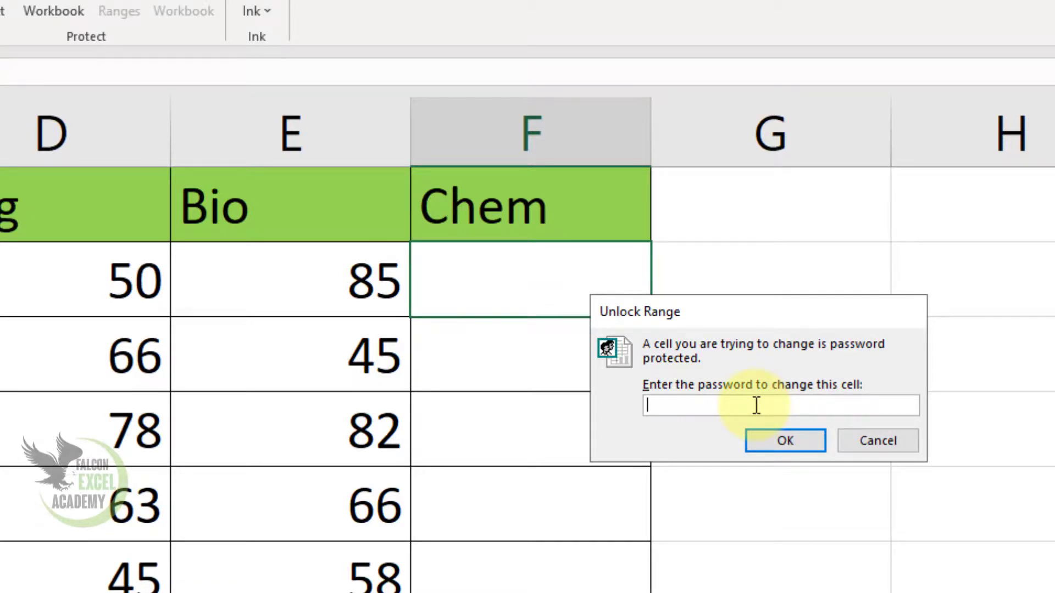
mouse_move(809, 307)
mouse_down()
mouse_move(753, 341)
mouse_move(824, 363)
mouse_up()
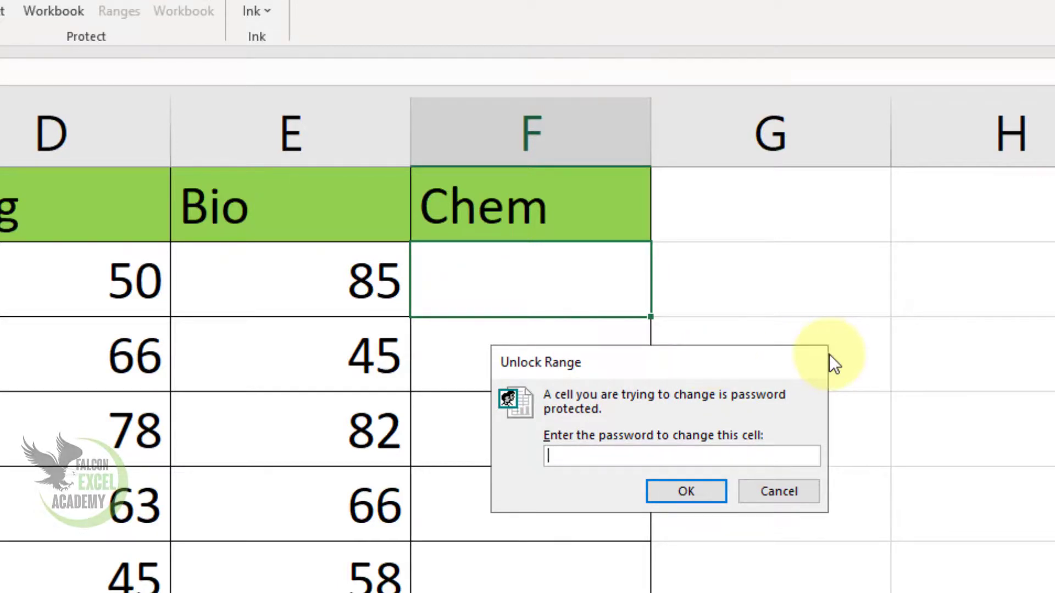
key(Return)
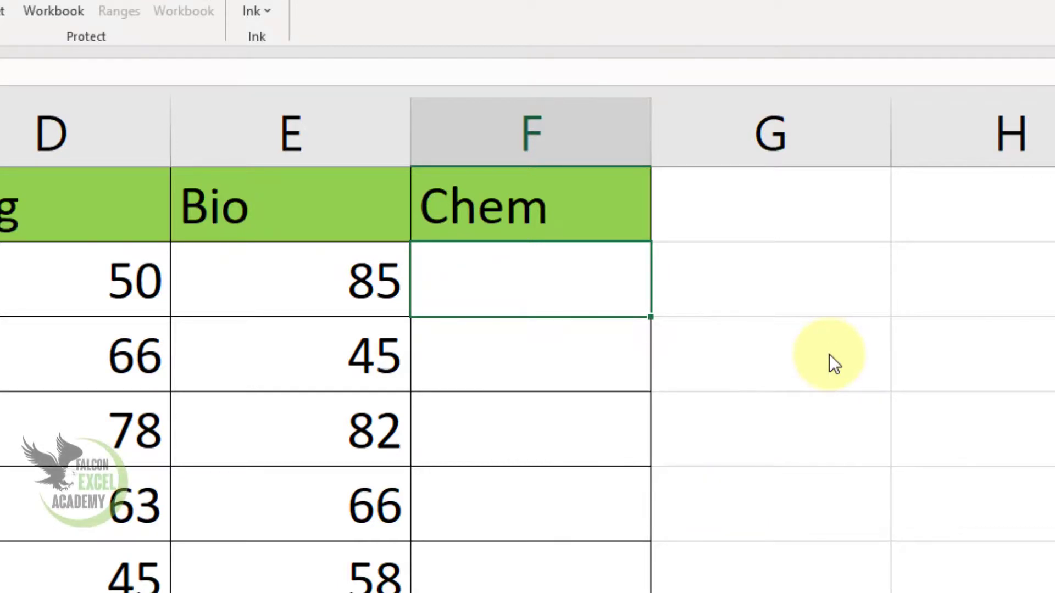
Enter the Chem marks 75, 65, 25, 15, 20, 30, 50, 50 down column F
text(75)
key(Return)
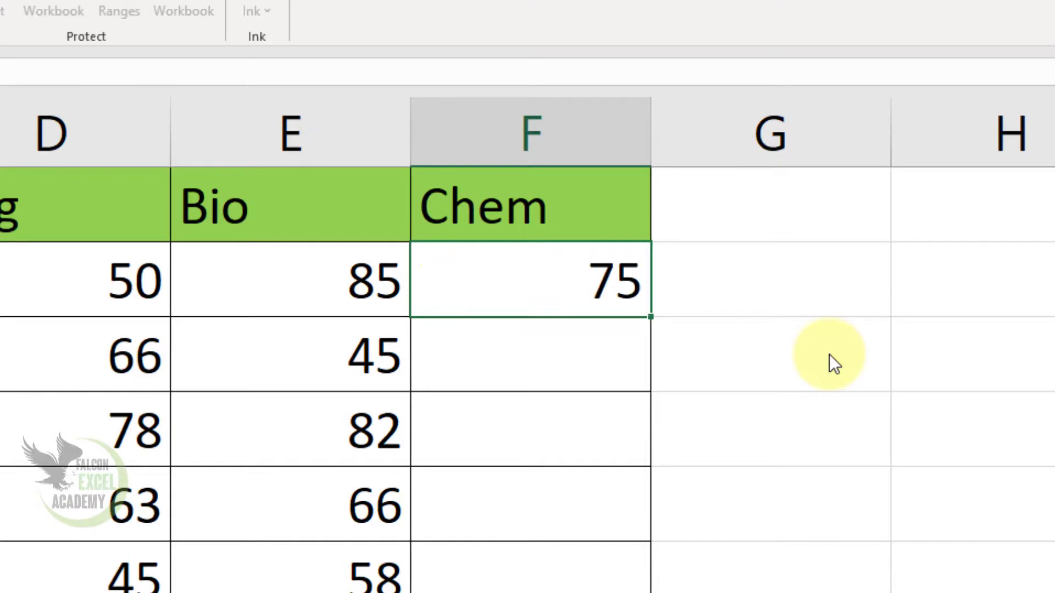
text(65 25 15 )
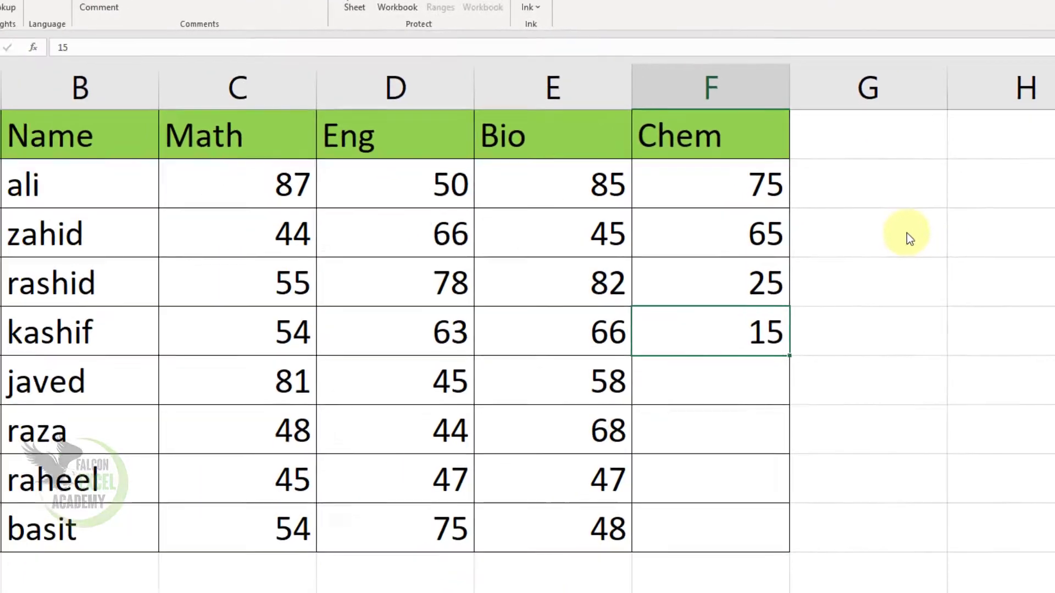
text(20)
key(ctrl+Return)
key(Return)
text(30)
key(Return)
text(50 50)
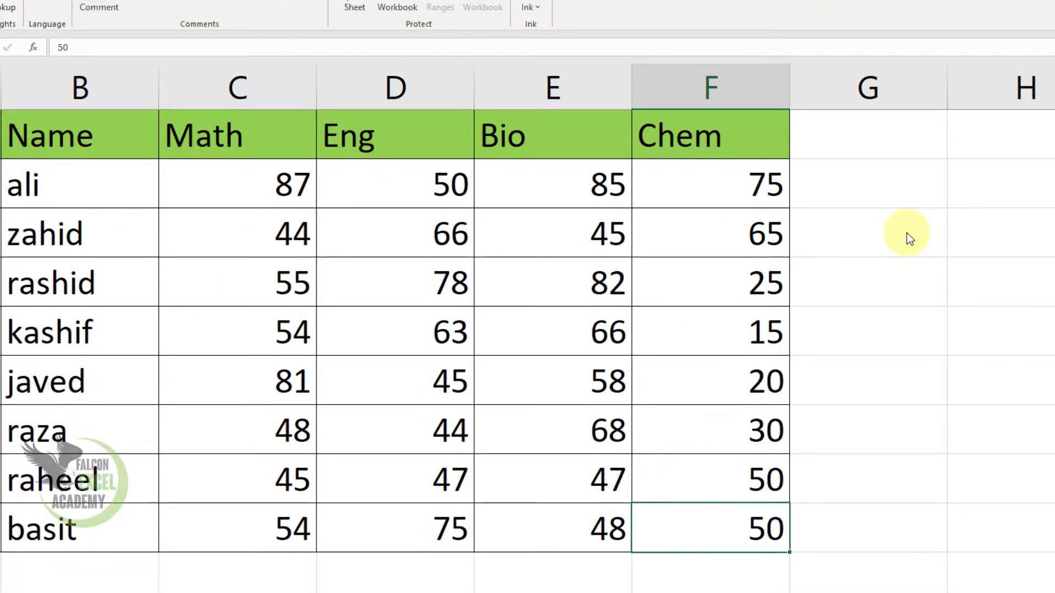
key(Return)
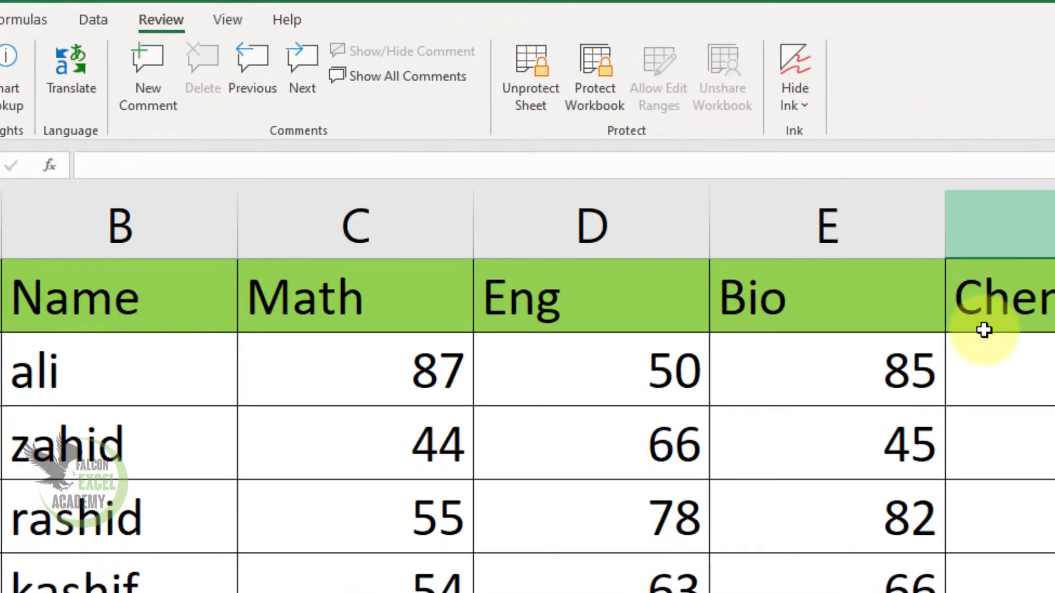
Select the Chem mark 65, then unprotect the marks sheet by entering the sheet password
click(709, 224)
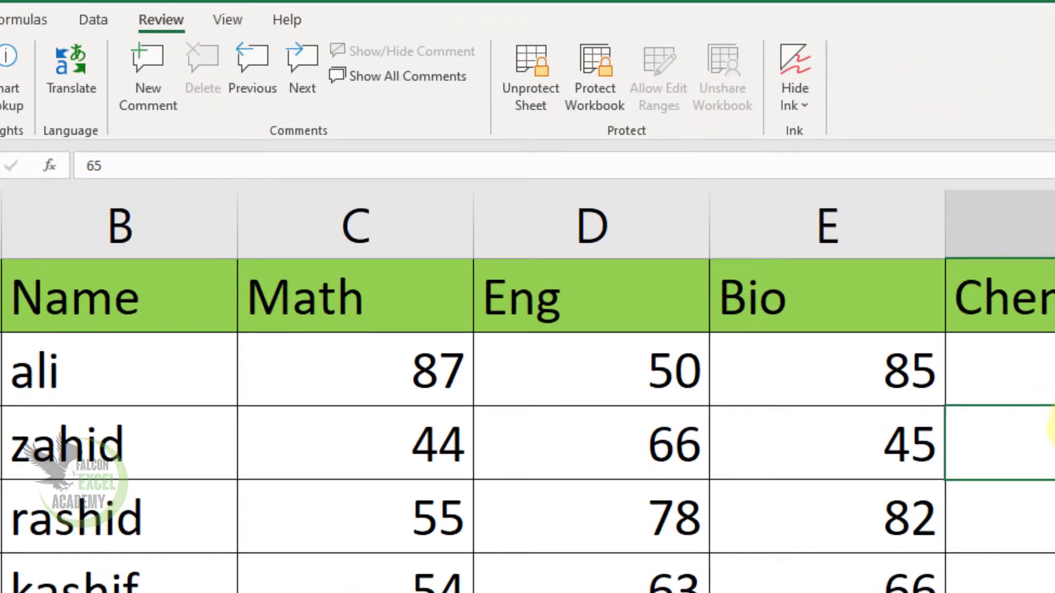
click(534, 99)
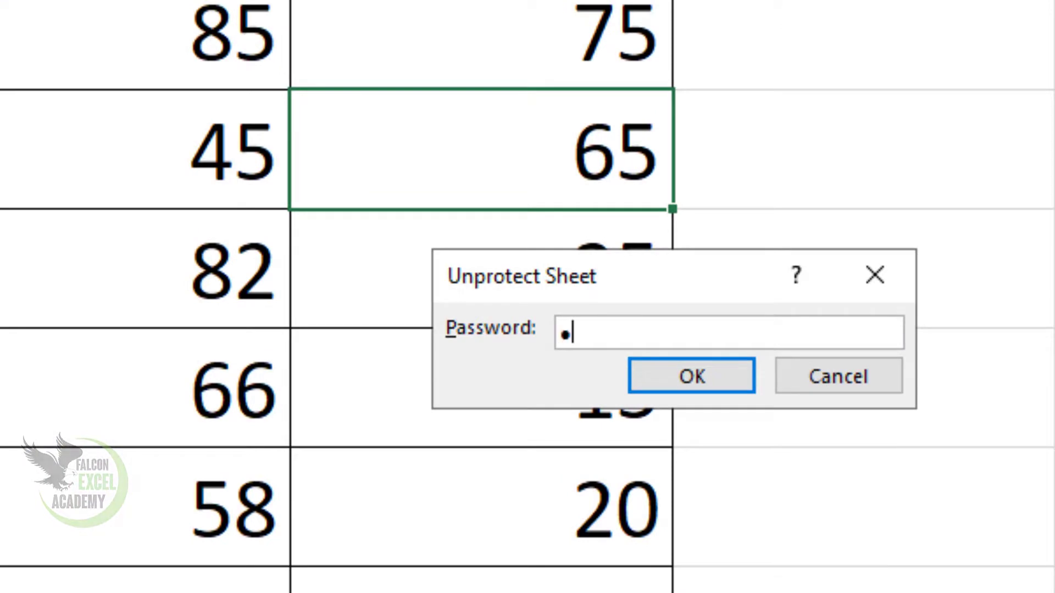
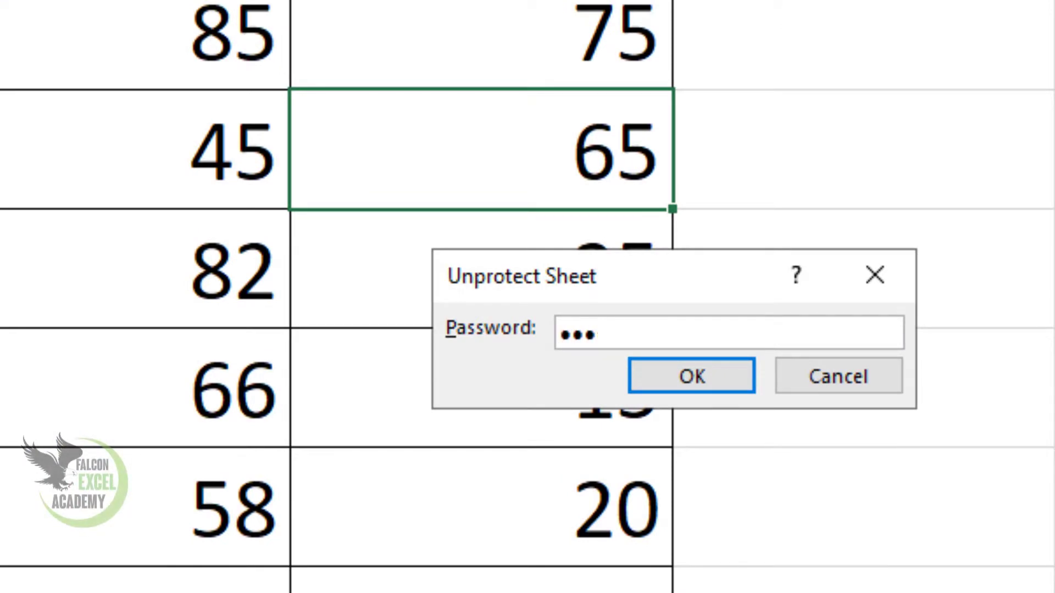
key(Return)
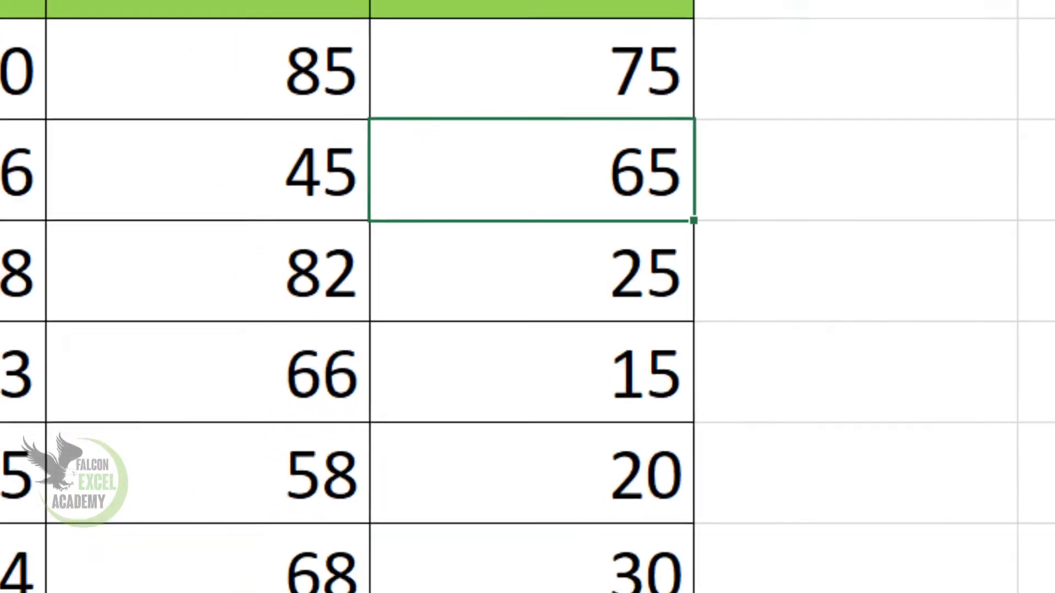